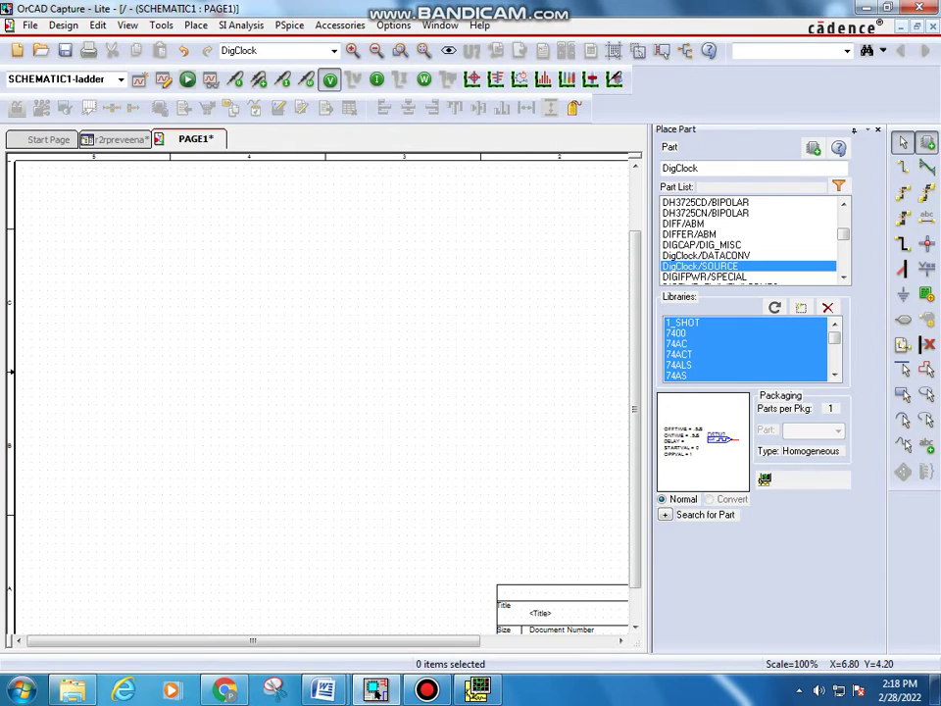
Step: Place a uA741 op-amp from the OPAMP library near the middle of the schematic page
double_click(680, 168)
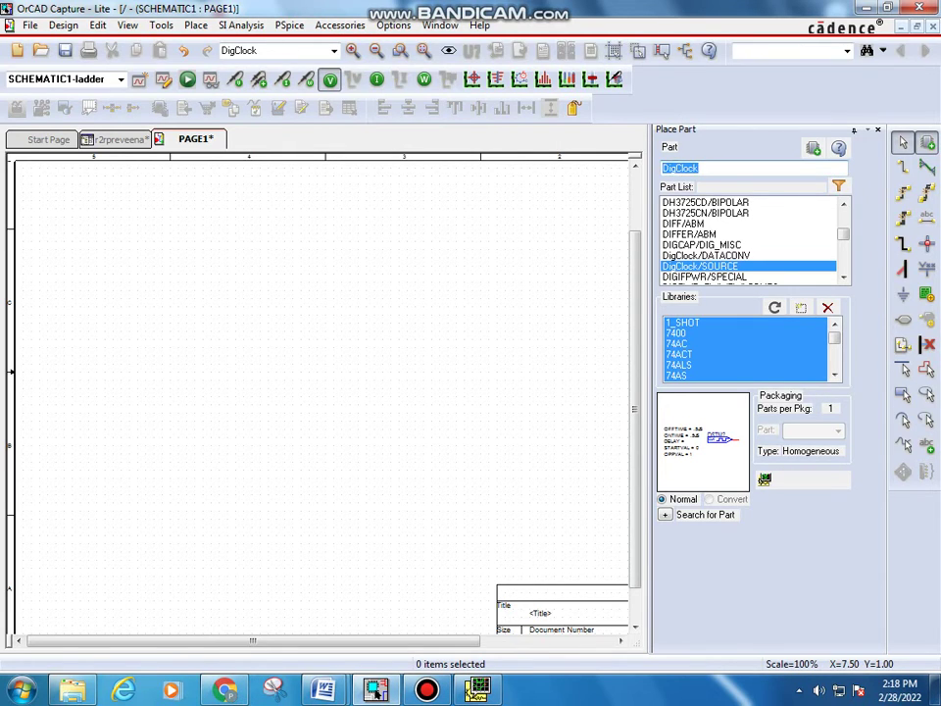
text(ua)
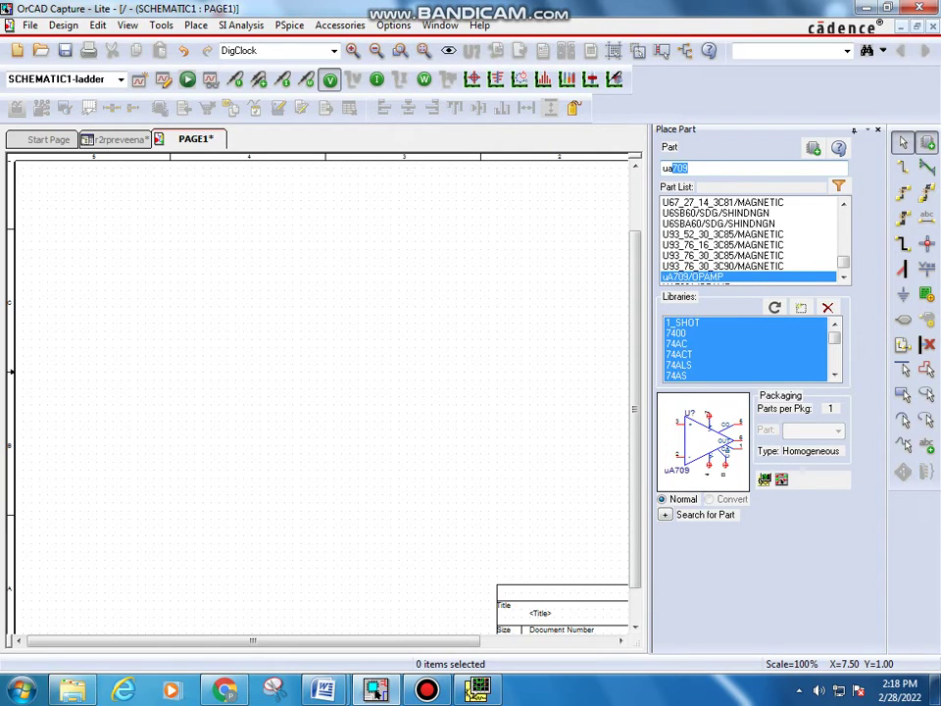
text(741)
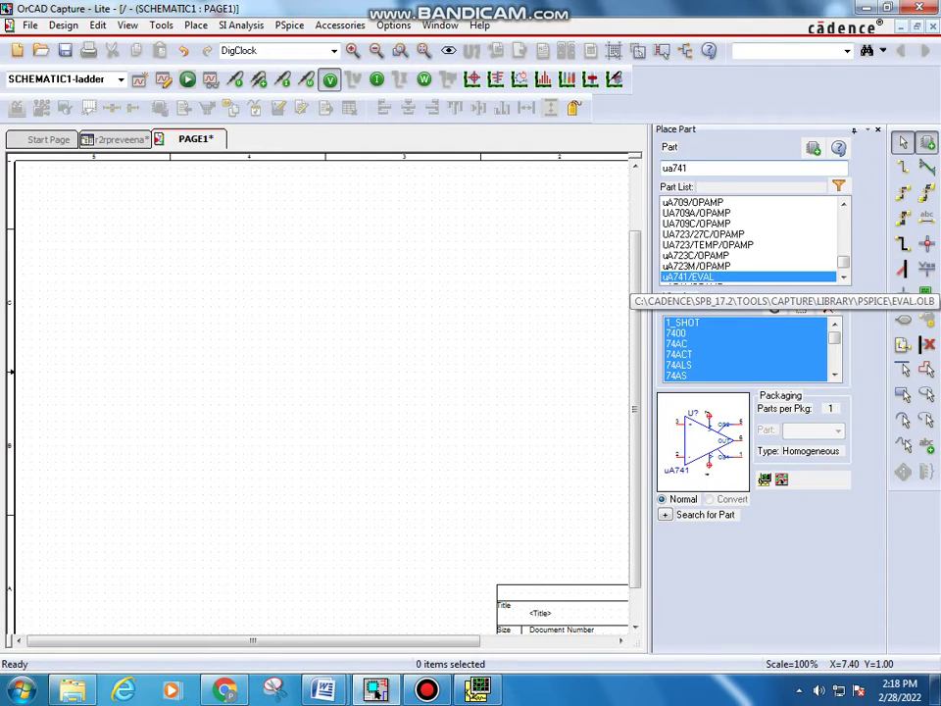
click(843, 277)
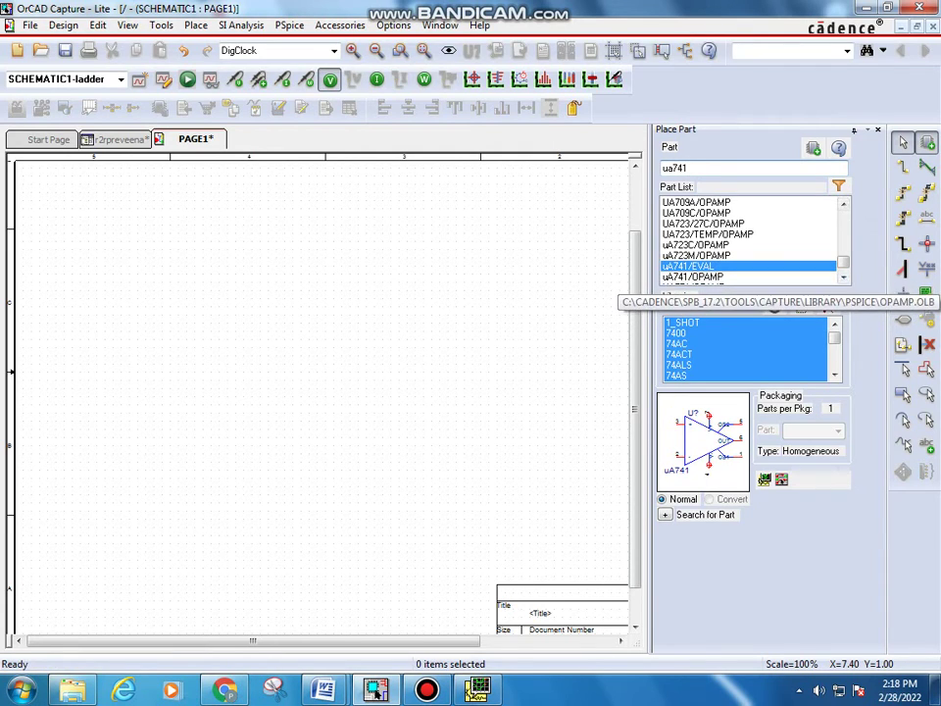
key(Return)
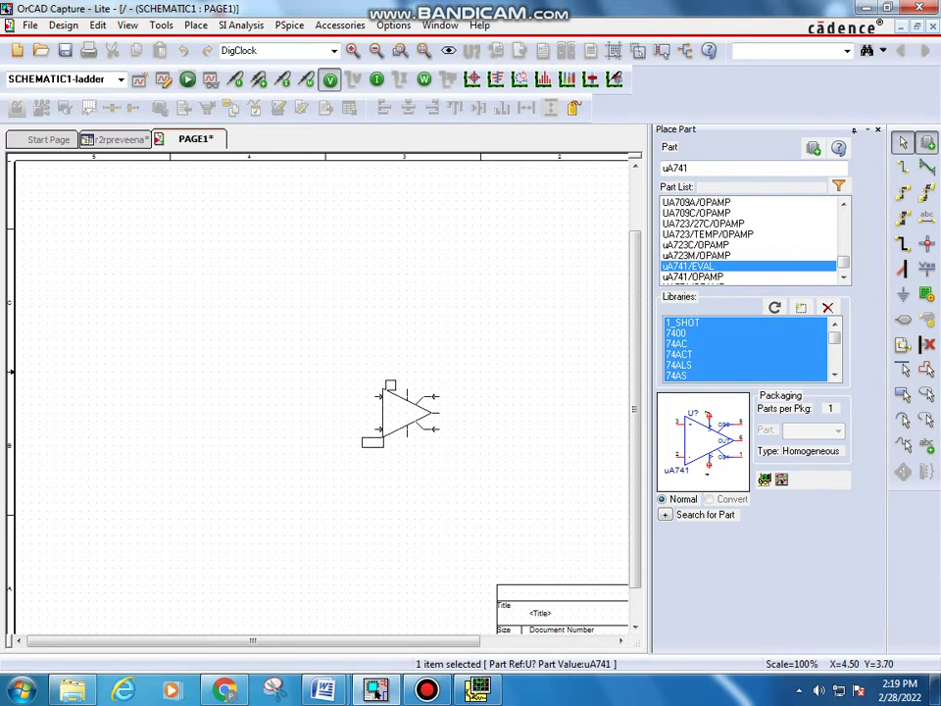
key(Escape)
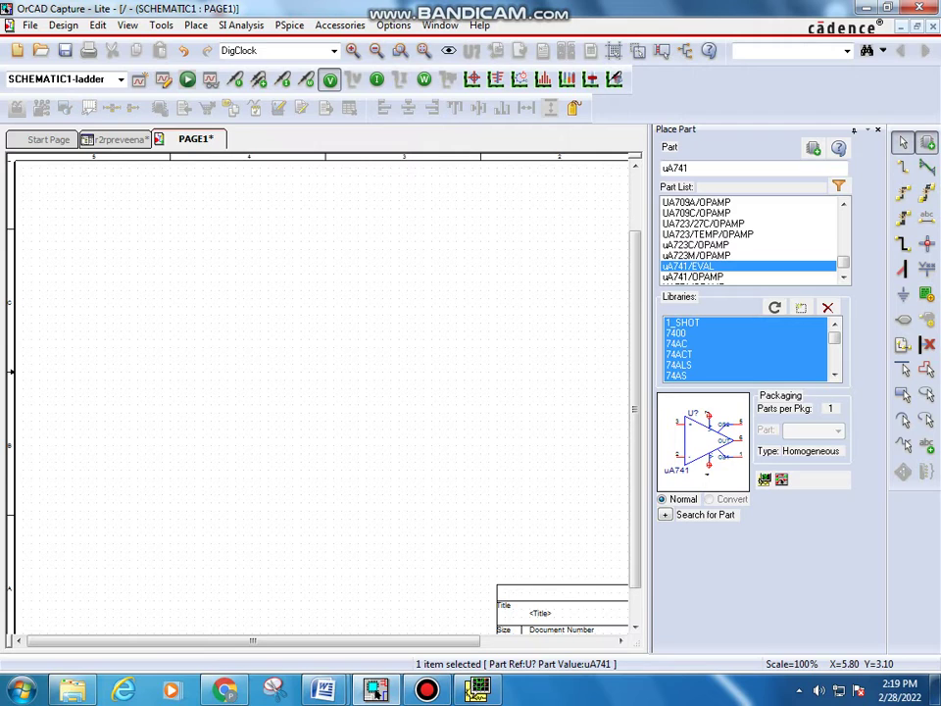
double_click(692, 276)
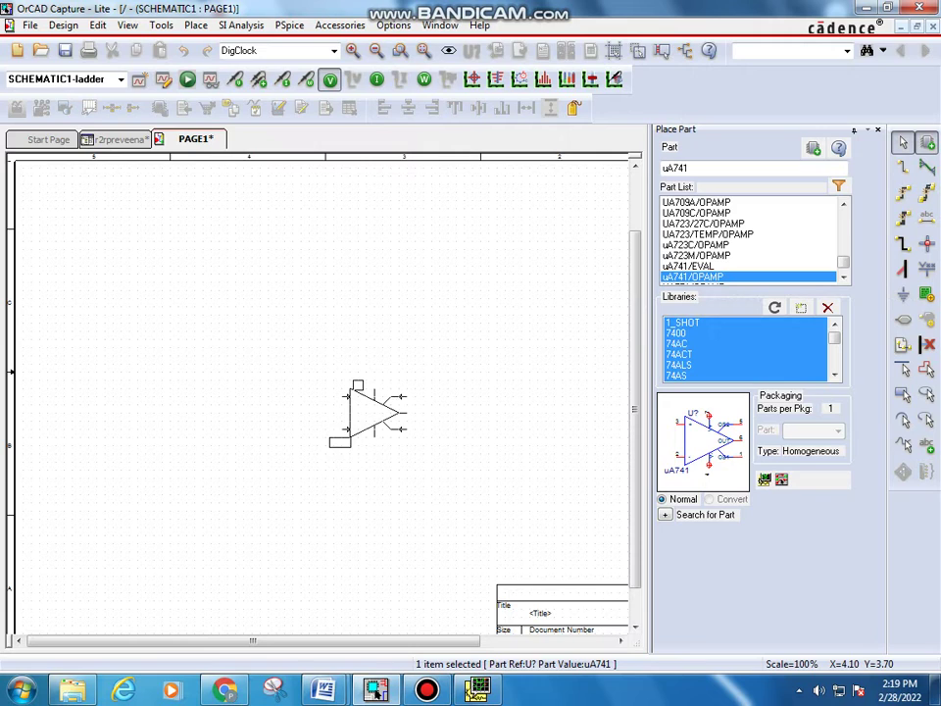
click(369, 422)
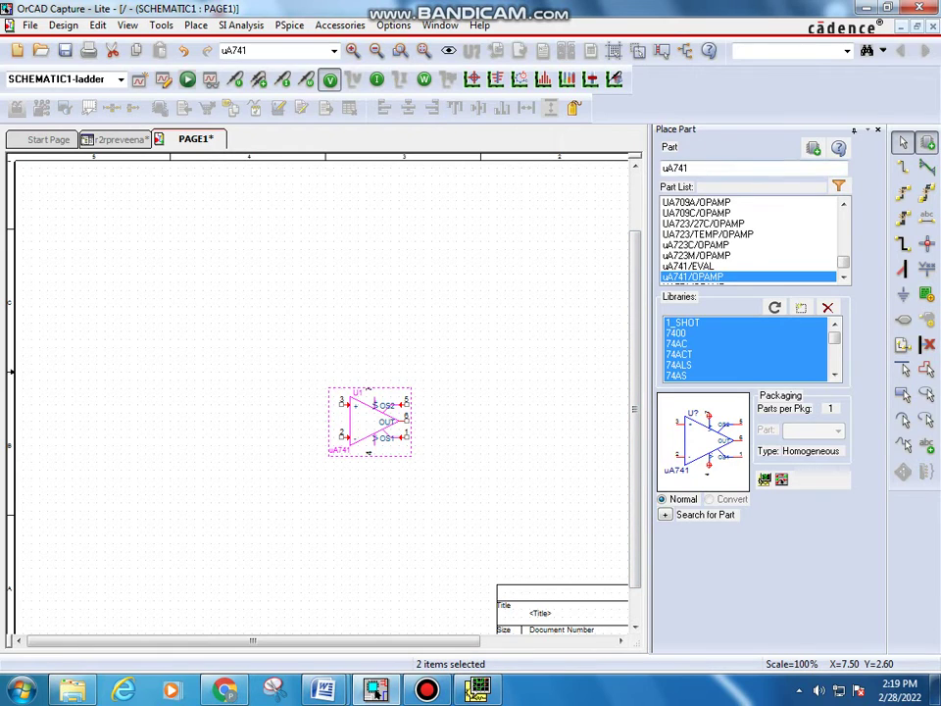
Step: Place two R resistors from the ANALOG library one above the other, above and to the right of the op-amp
key(p)
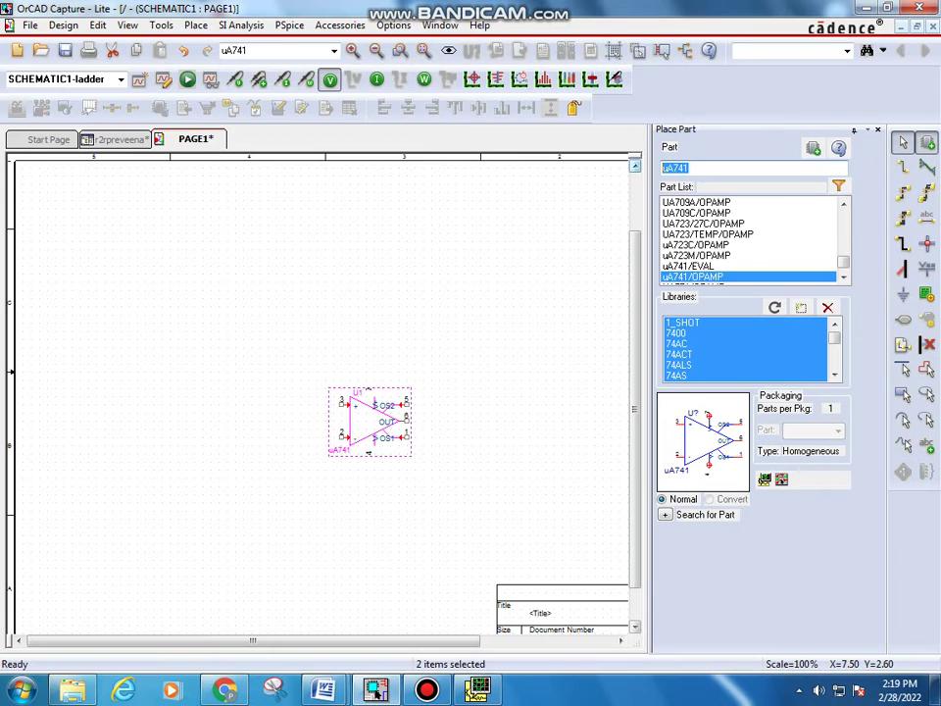
text(r)
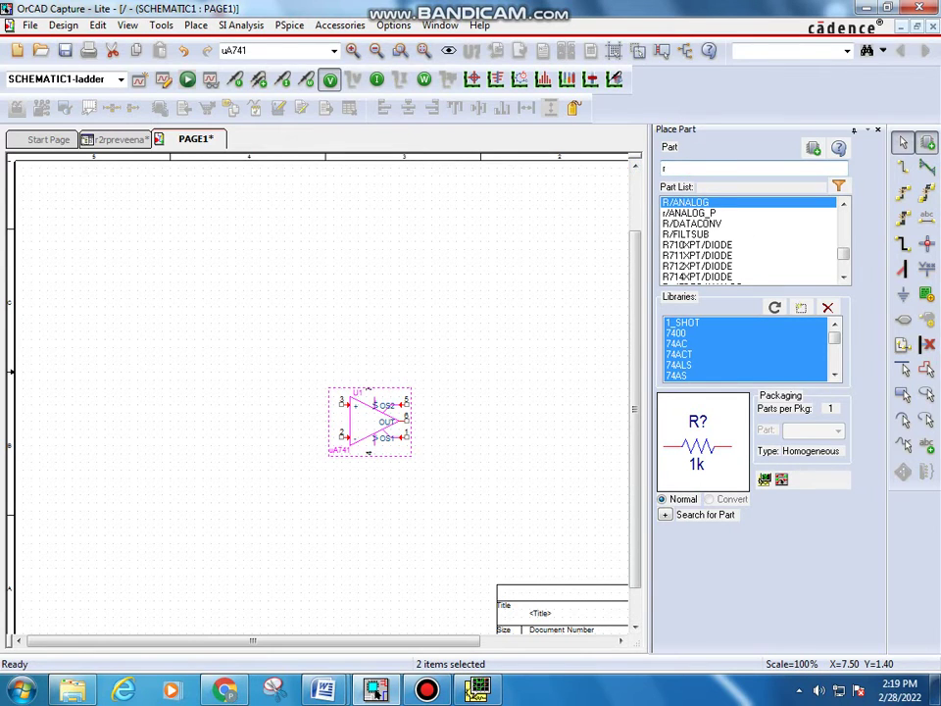
click(687, 202)
double_click(687, 202)
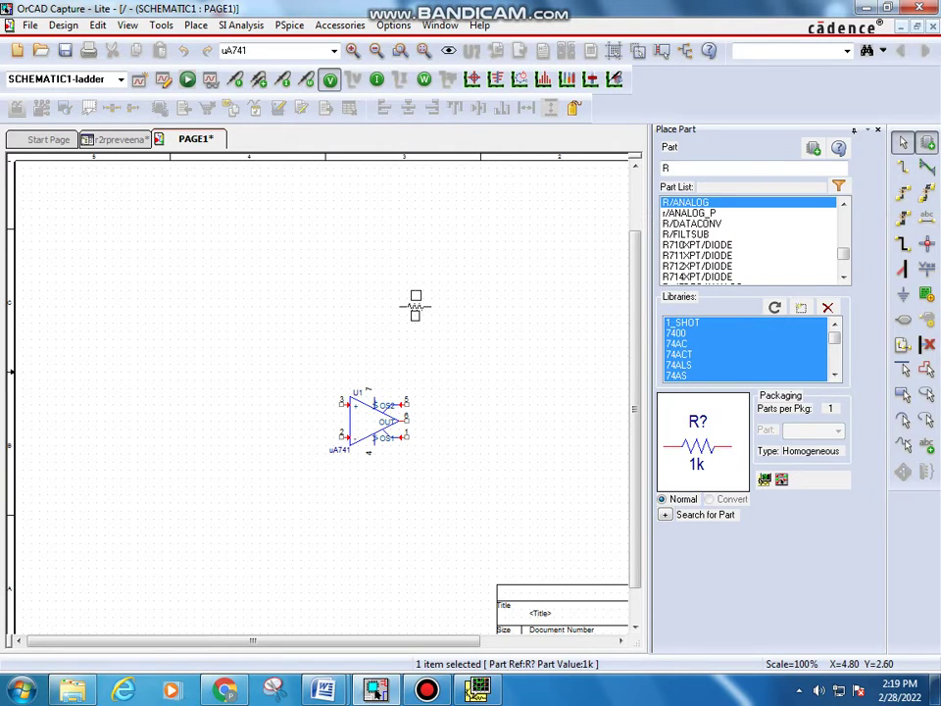
click(439, 265)
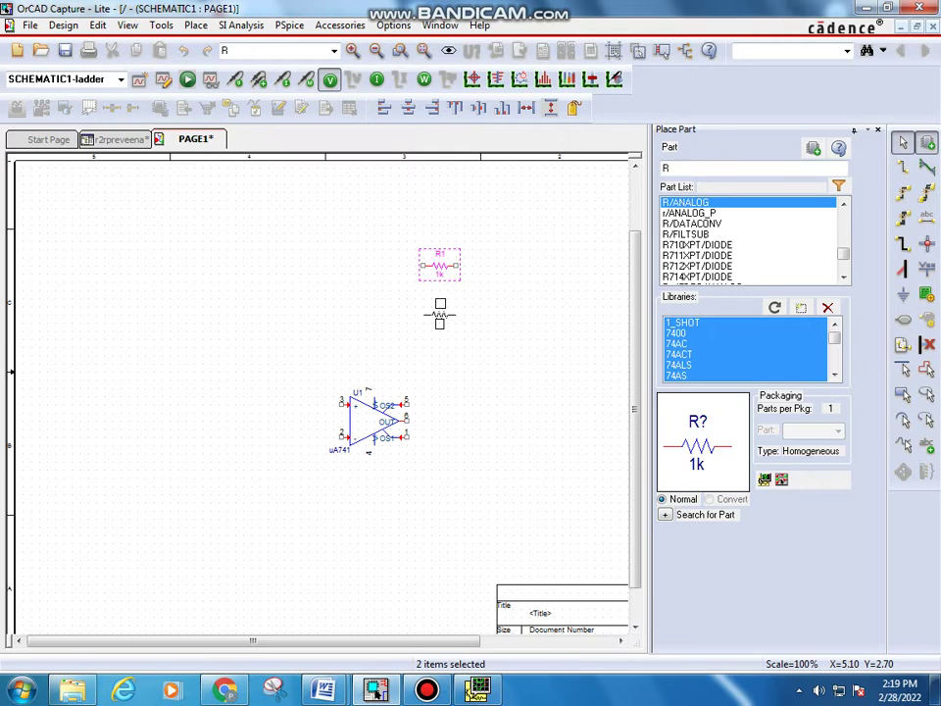
click(439, 322)
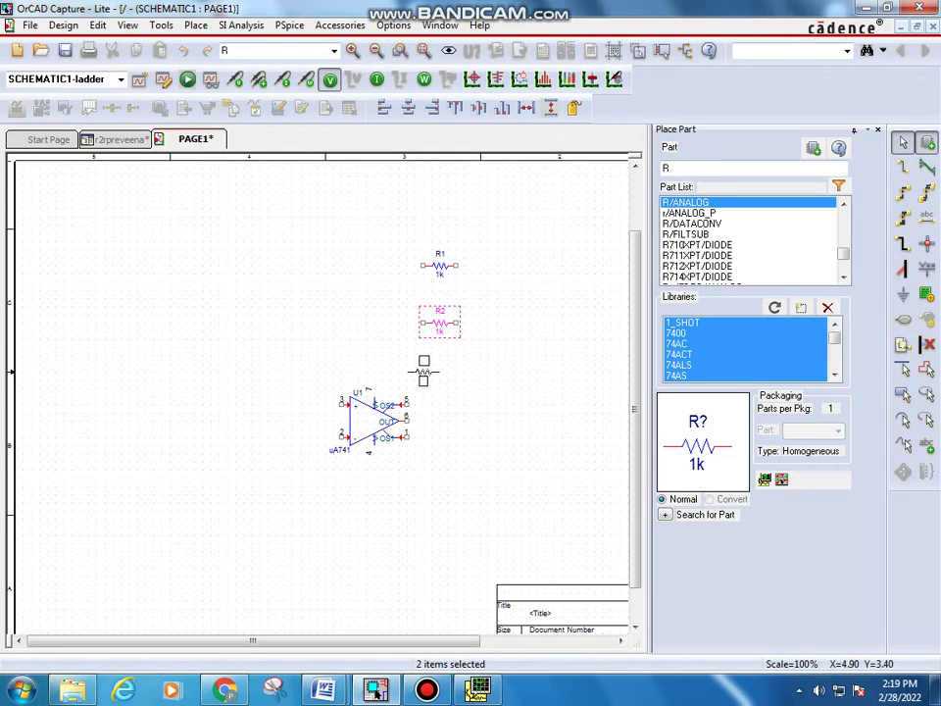
key(Escape)
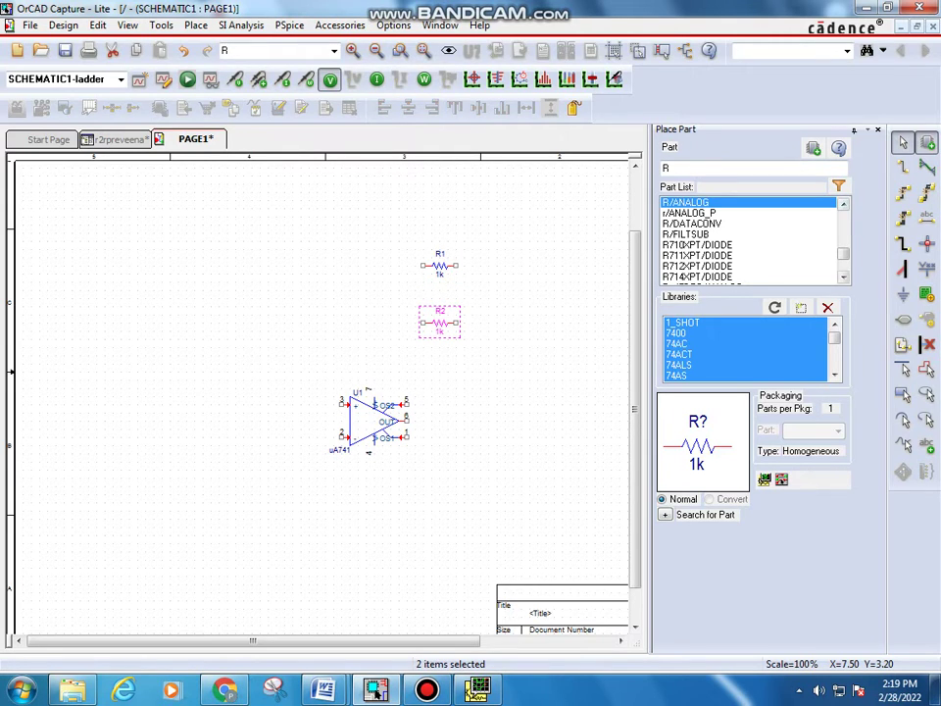
Step: Place a C capacitor from the ANALOG library to the left of the op-amp, level with its non-inverting input
text(p)
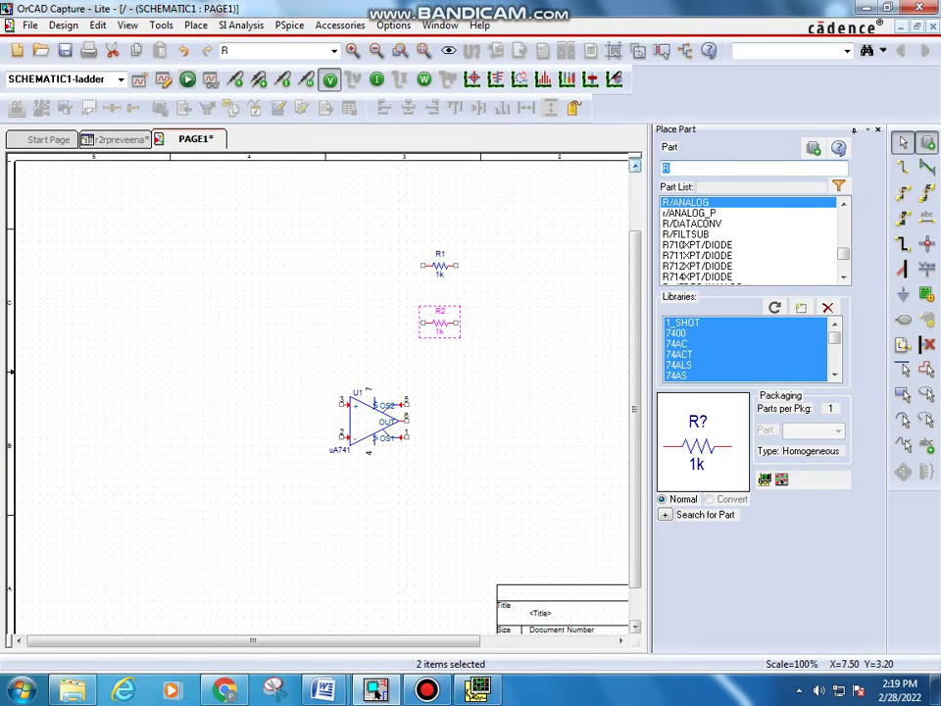
text(c)
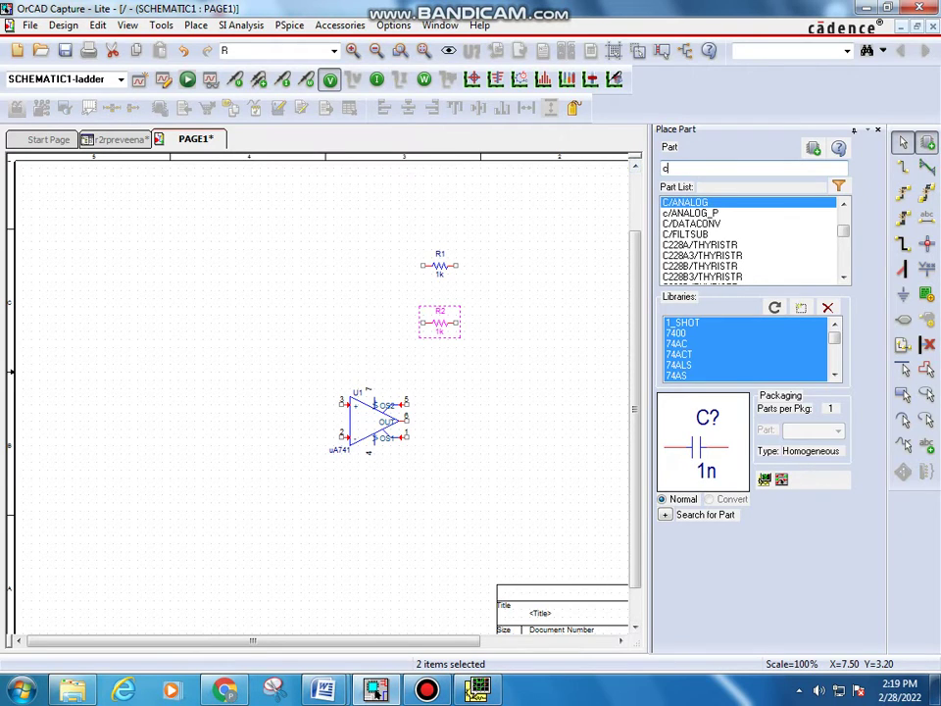
double_click(698, 202)
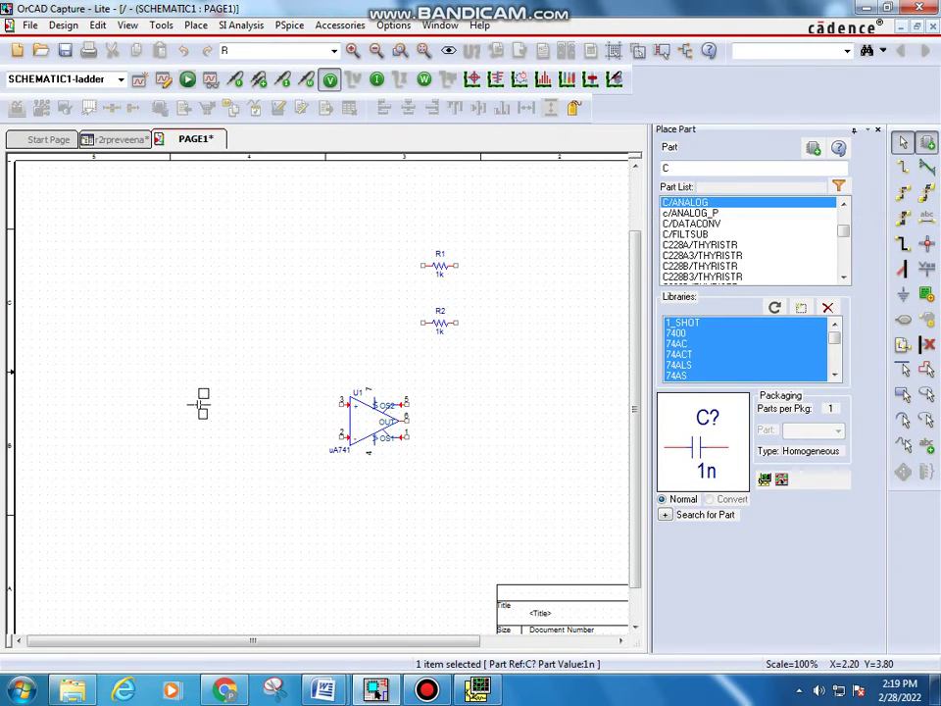
click(199, 404)
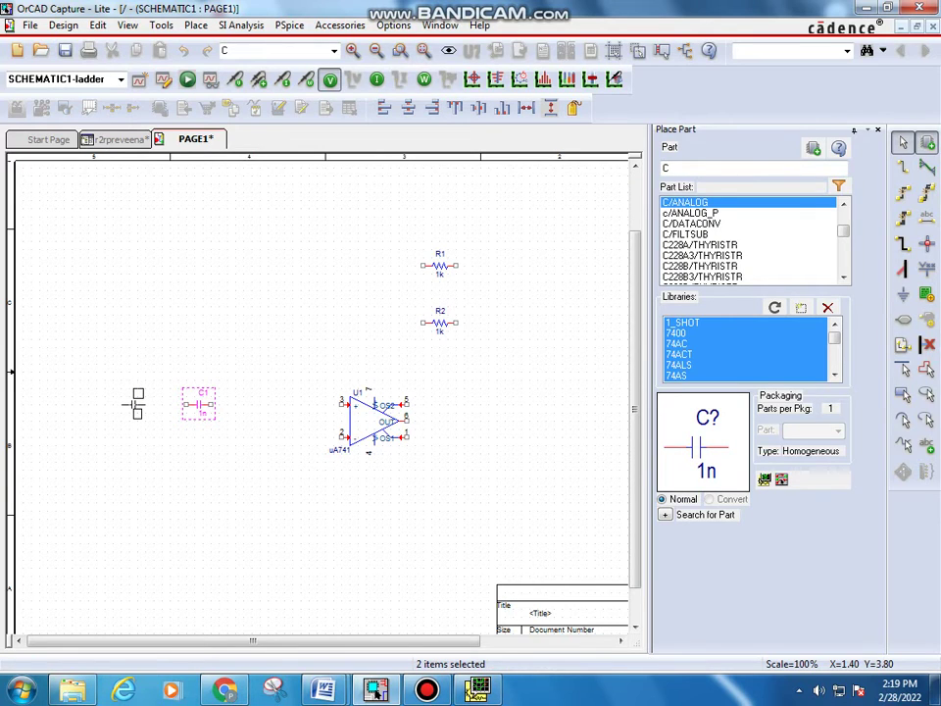
key(Escape)
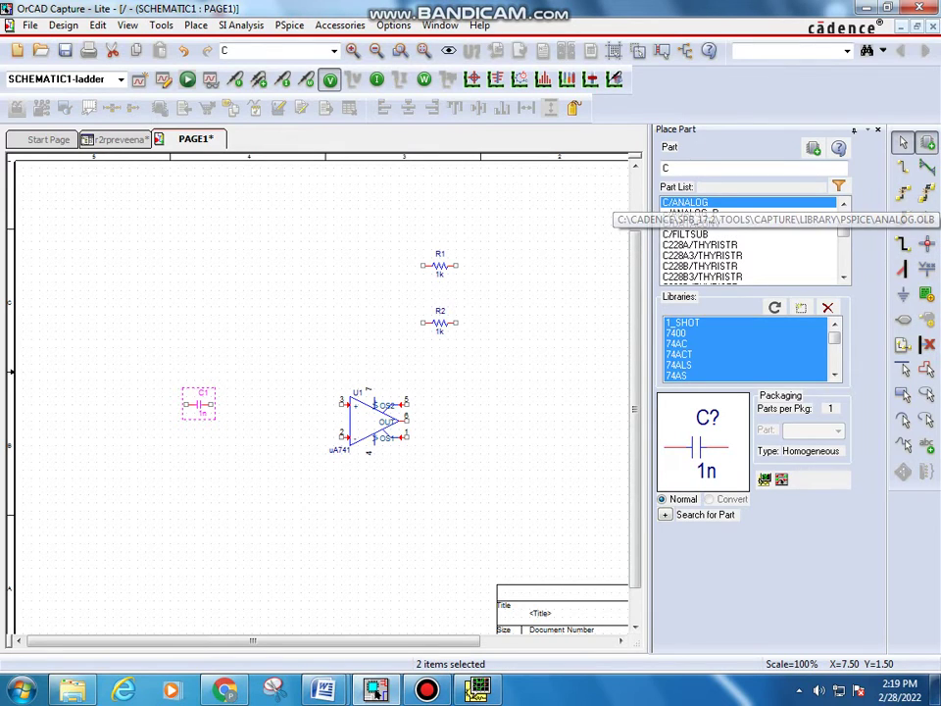
Step: Place a third R resistor from the ANALOG library below and to the left of the op-amp
text(r)
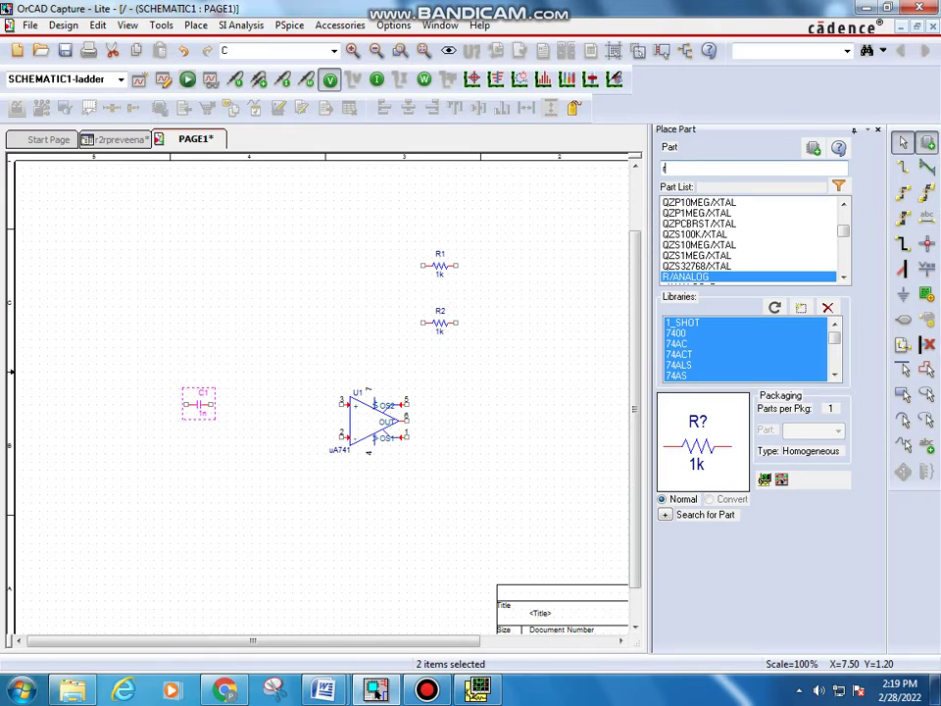
double_click(694, 277)
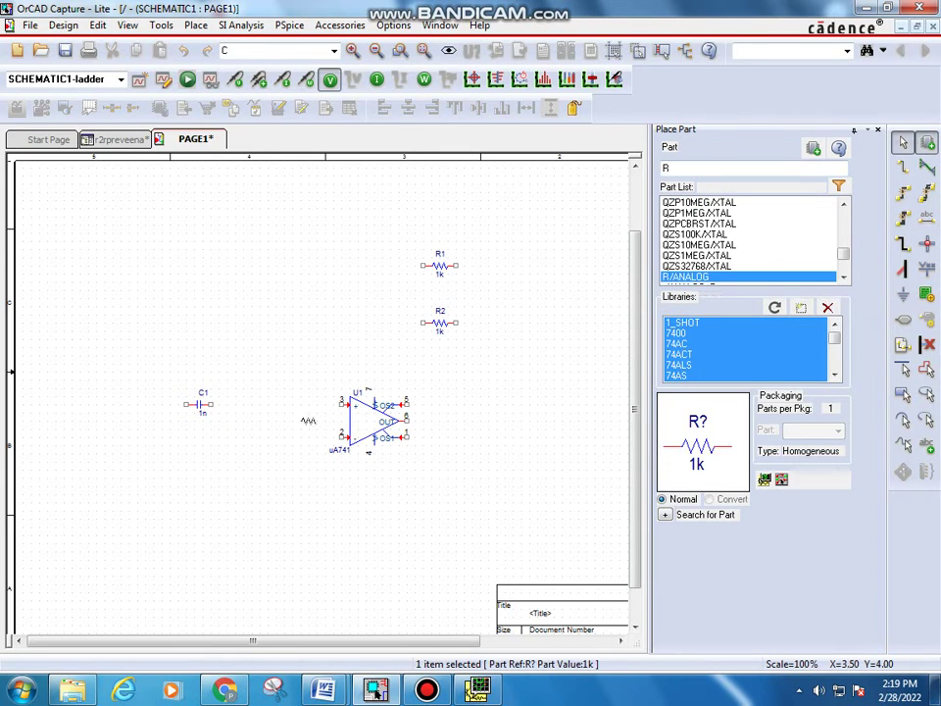
click(284, 535)
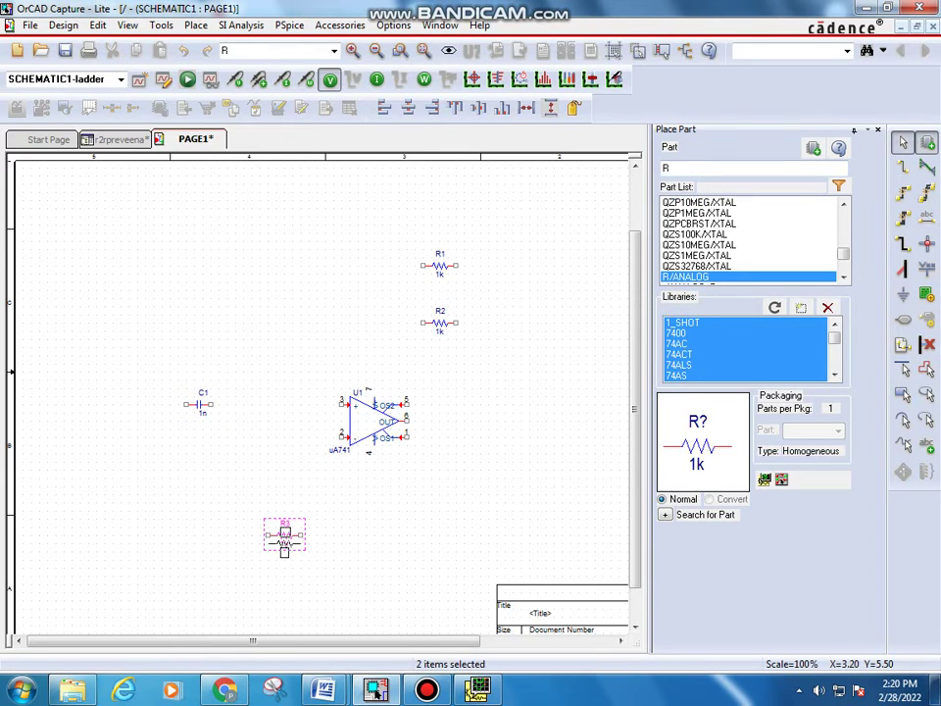
click(284, 535)
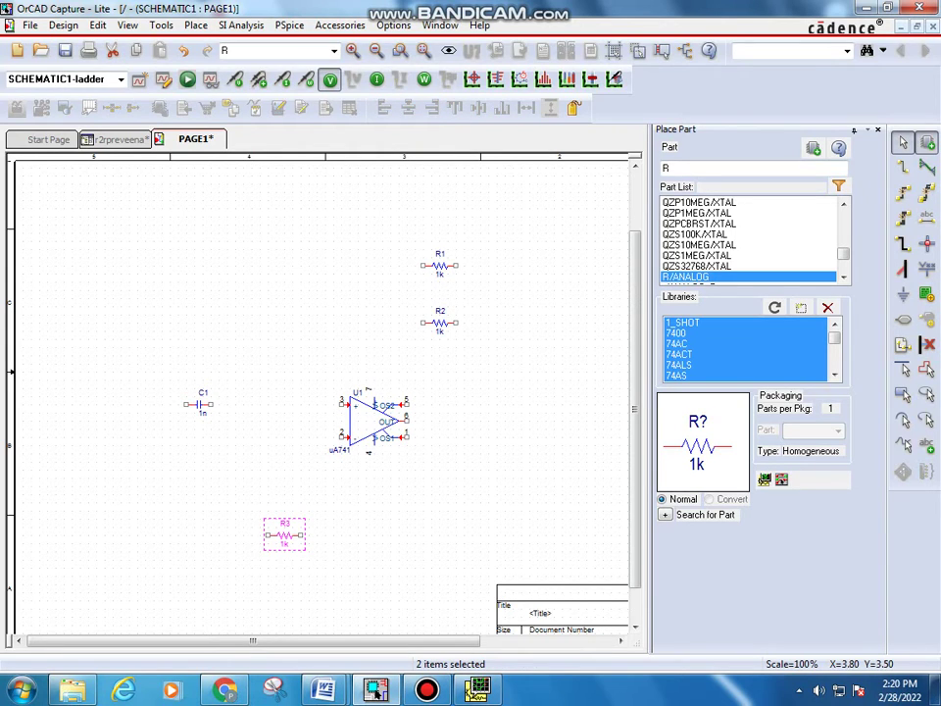
Step: Move R1 and R2 higher above the op-amp, rotate both to vertical and align R2 directly below R1
drag(439, 265, 440, 215)
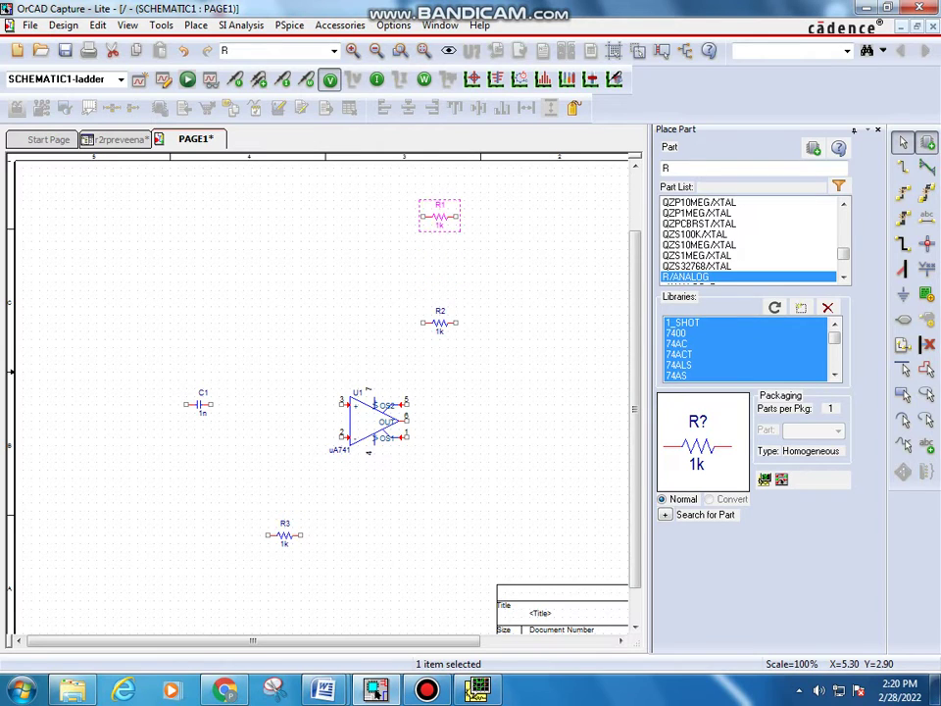
drag(439, 322, 431, 289)
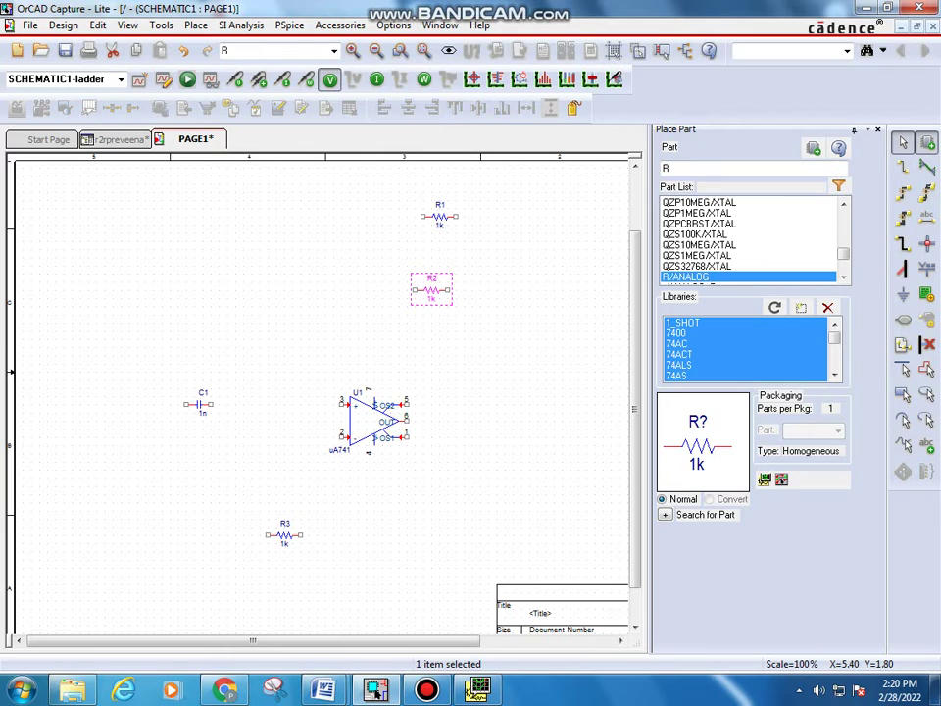
click(436, 216)
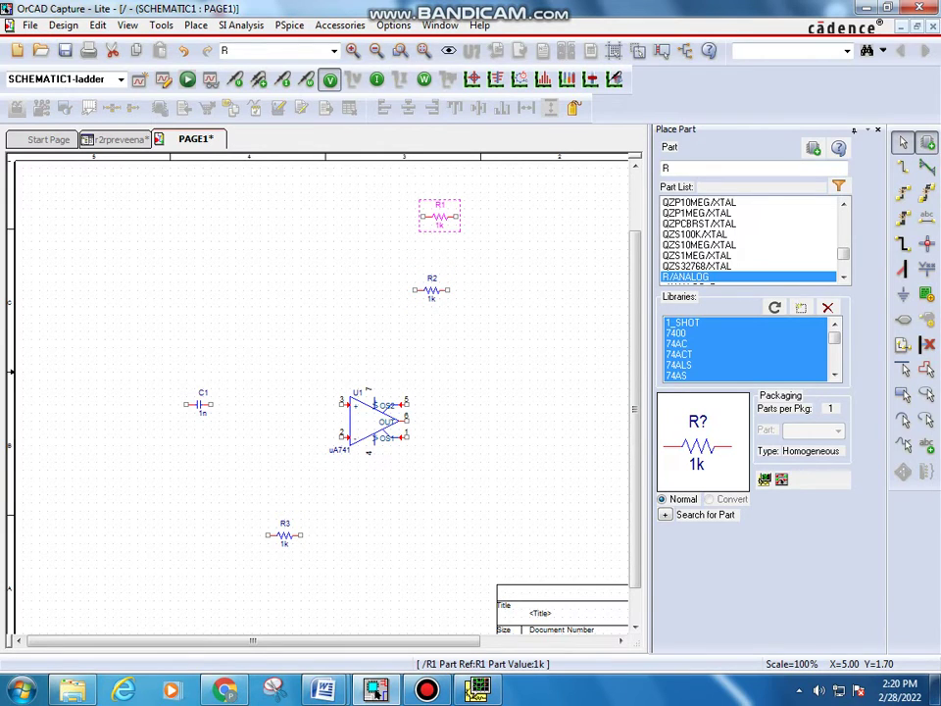
key(r)
click(431, 290)
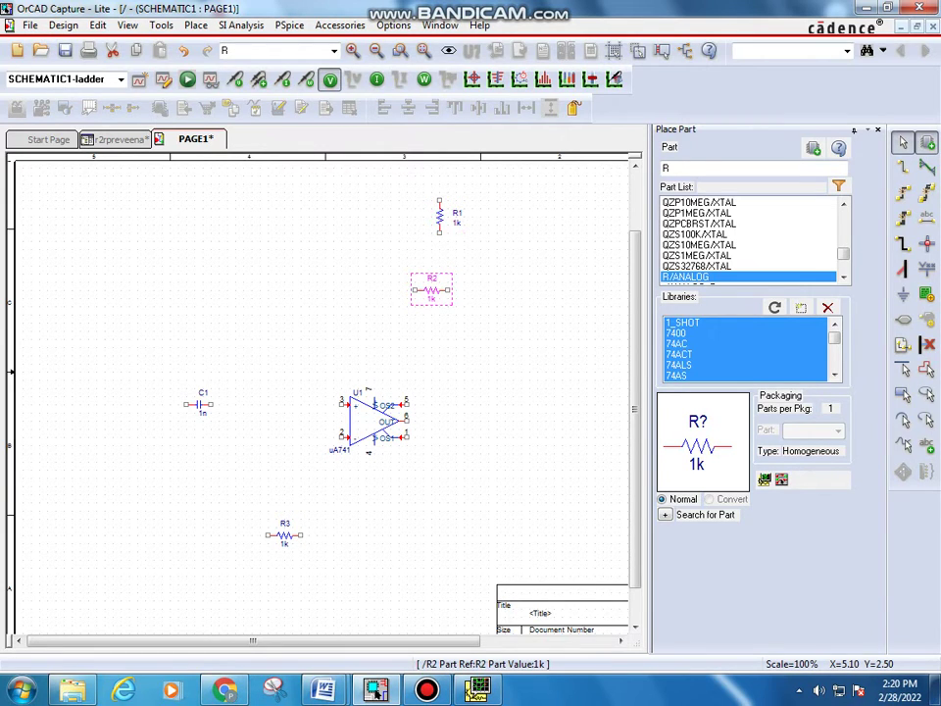
key(r)
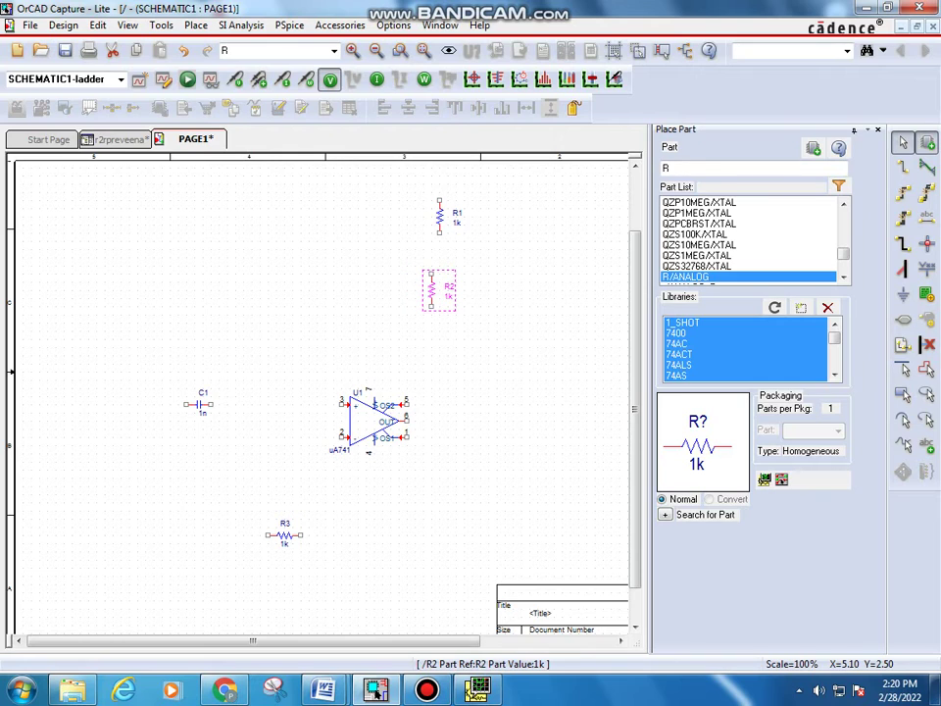
drag(431, 291, 439, 291)
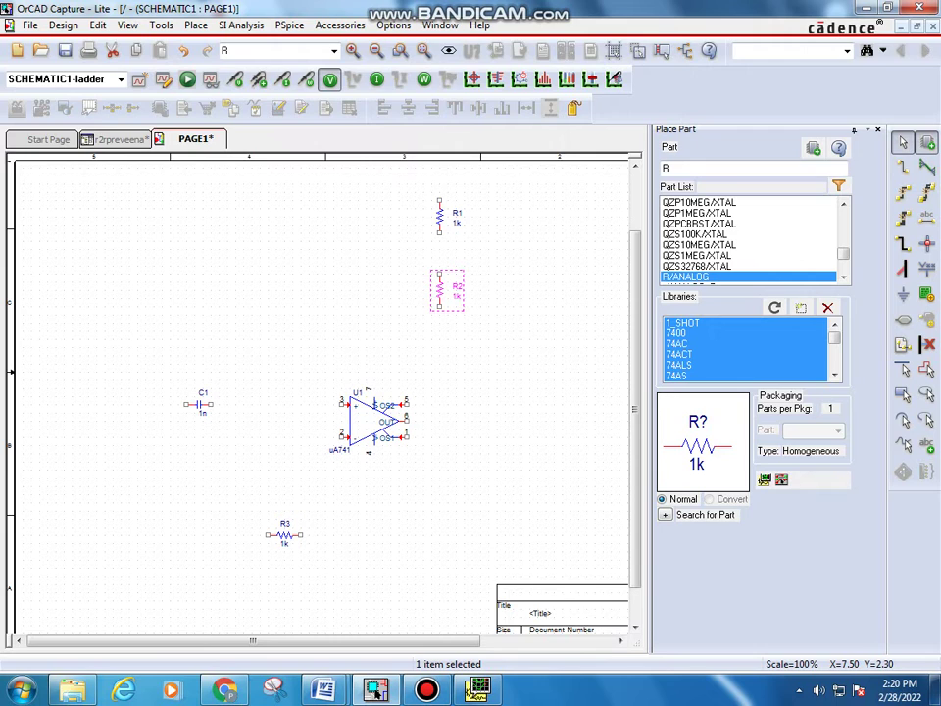
Step: Place two VDC sources from the SOURCE library, one directly above and one directly below the op-amp's supply pins
double_click(675, 168)
text(v)
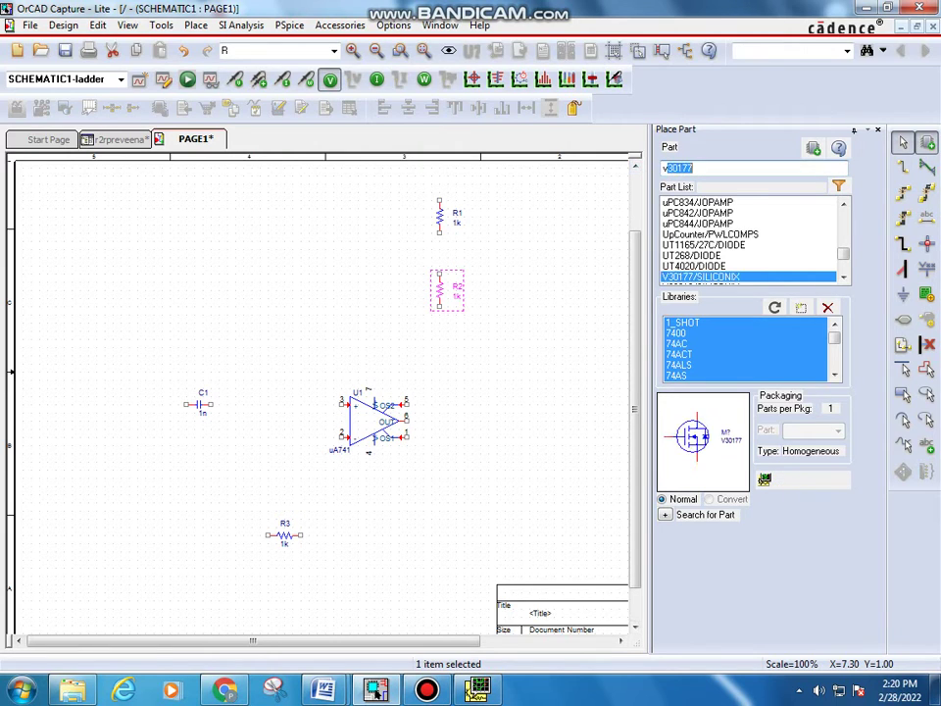
text(dc)
key(Return)
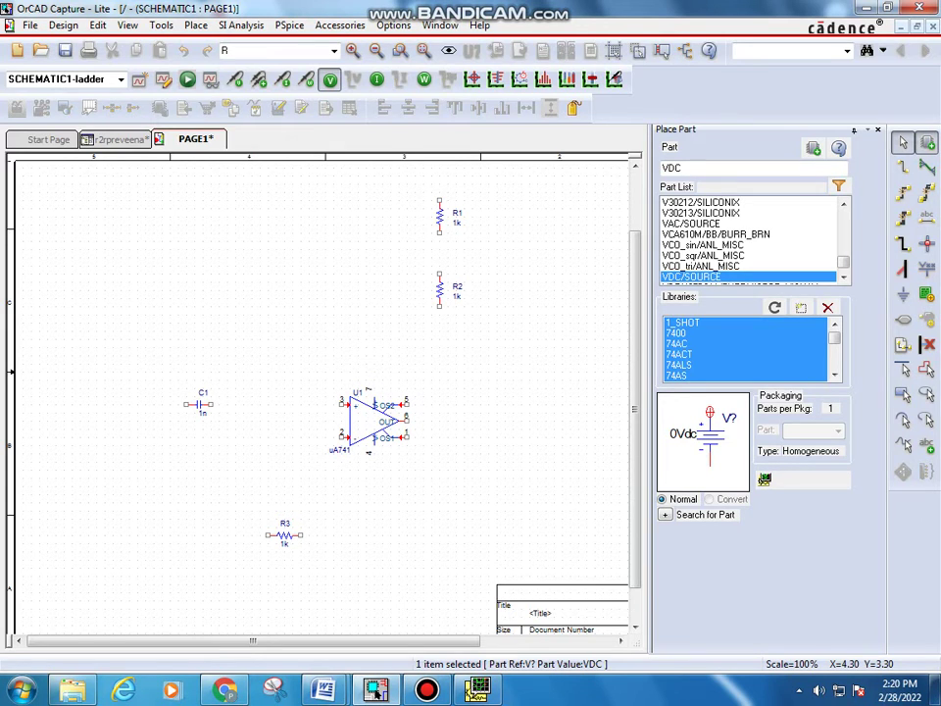
click(373, 372)
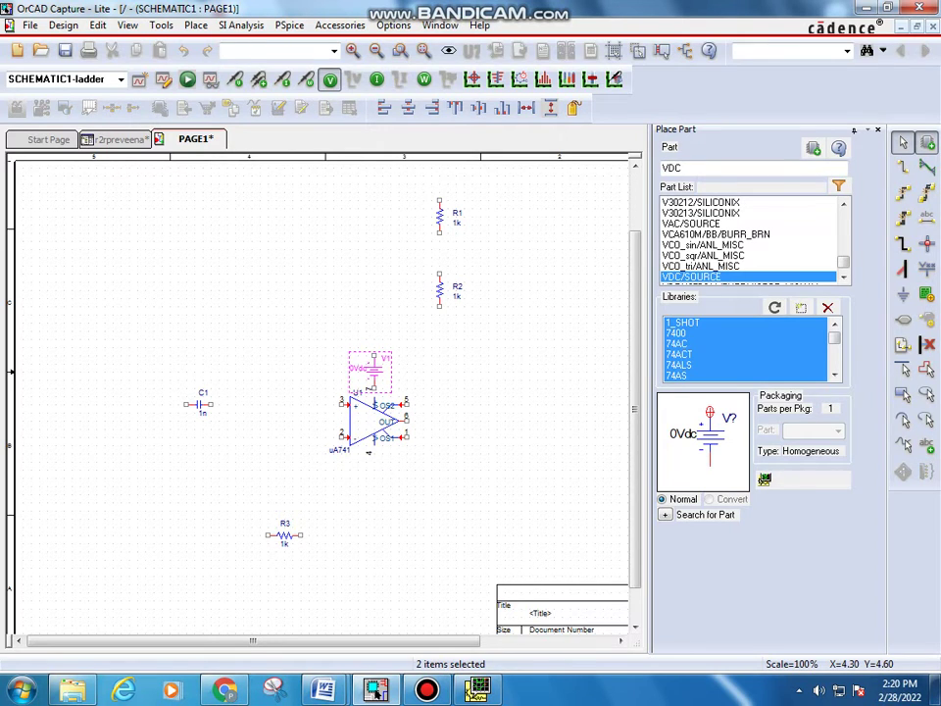
click(373, 478)
key(Escape)
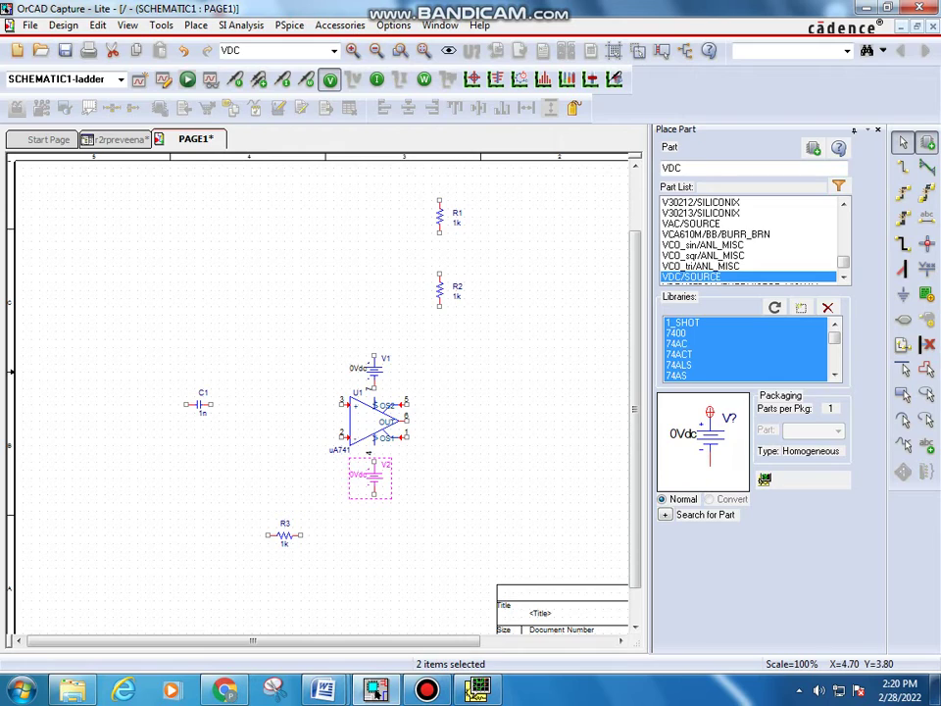
Step: Rotate the voltage source V1 above the op-amp by 180 degrees
click(373, 370)
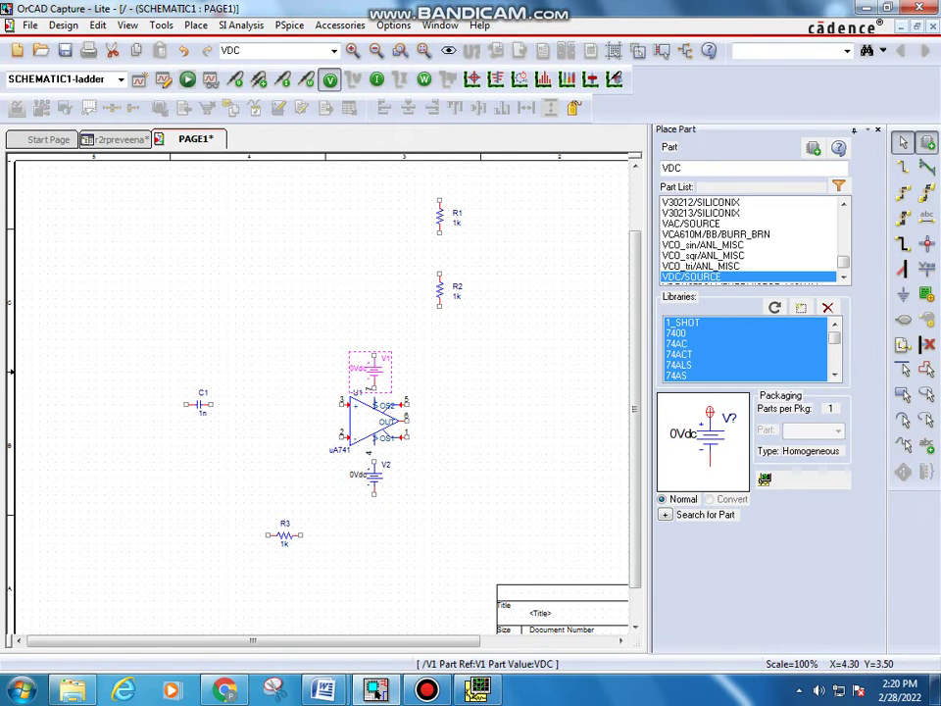
key(r)
key(r)
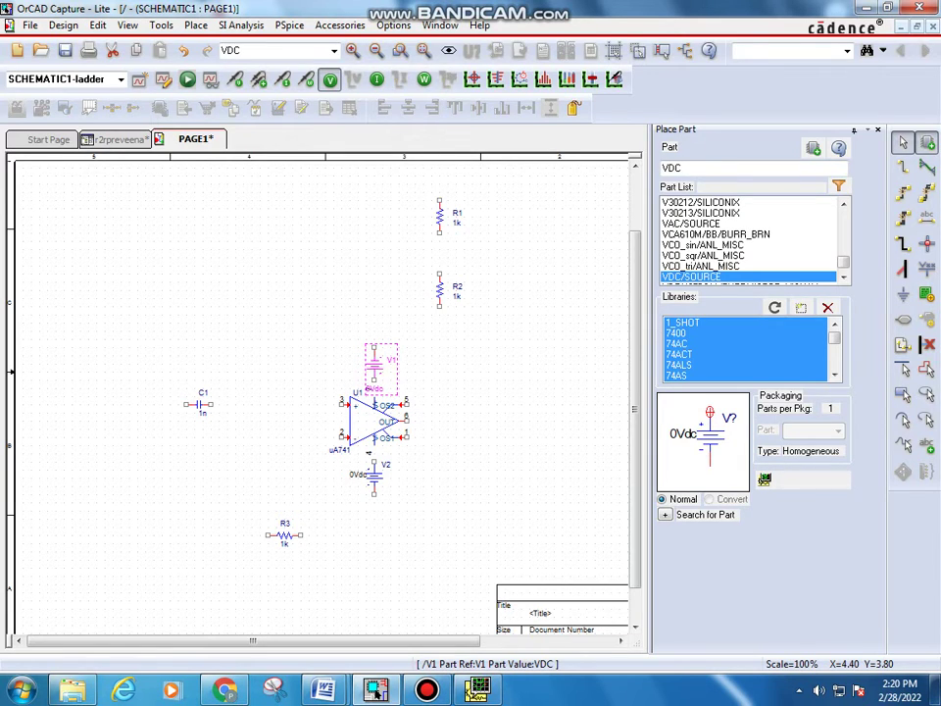
Step: Rotate the voltage source V2 below the op-amp by 180 degrees
click(373, 477)
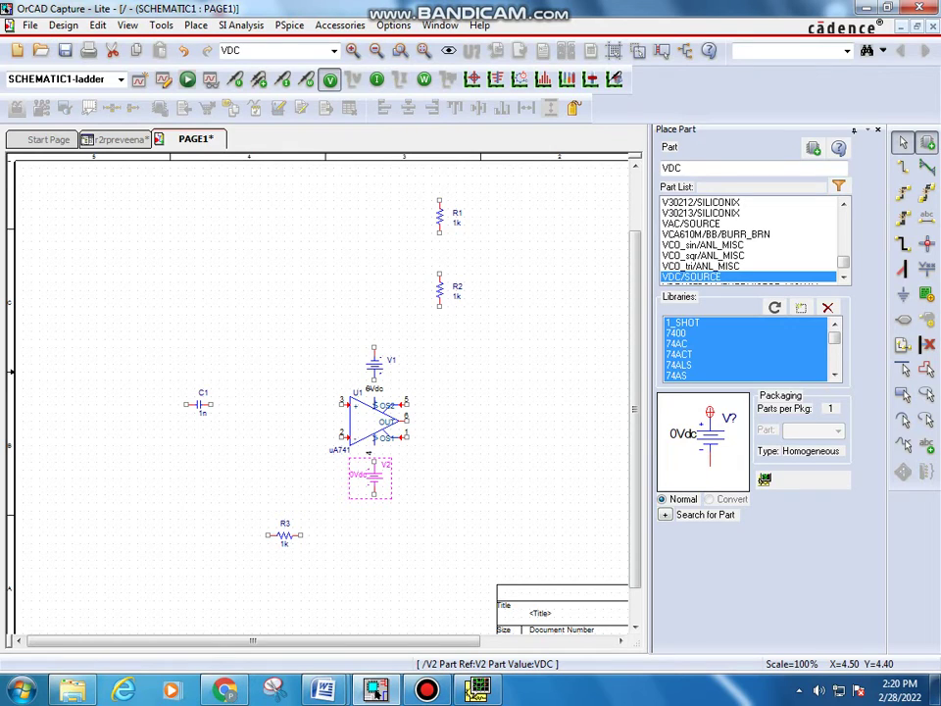
key(r)
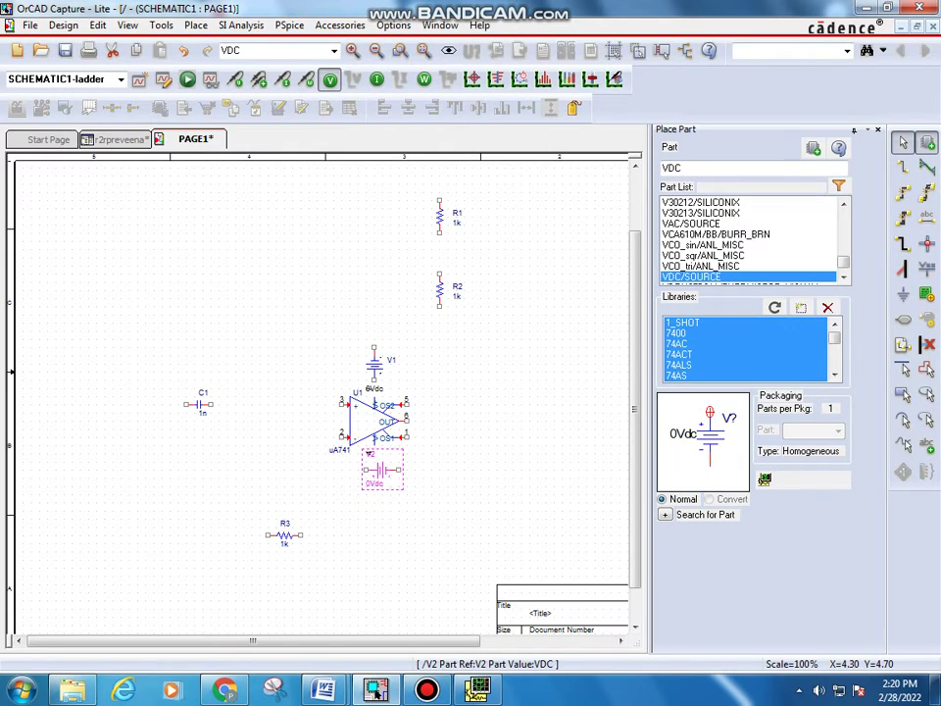
key(r)
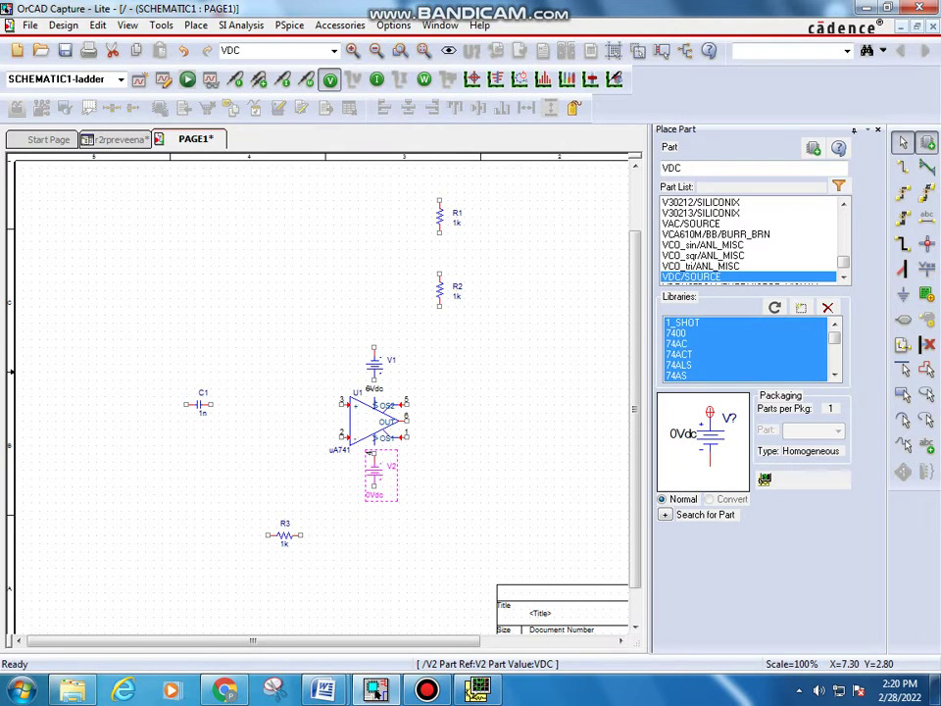
Step: Place three 0/CAPSYM ground symbols: one right of V1, one right of V2 and one to the left of C1
click(903, 295)
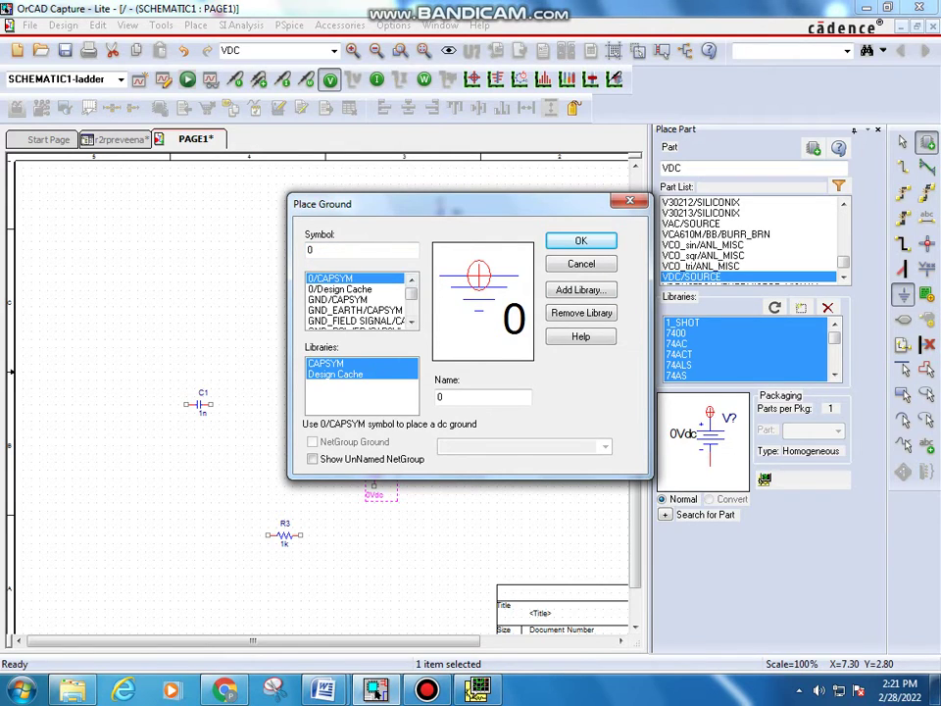
key(Return)
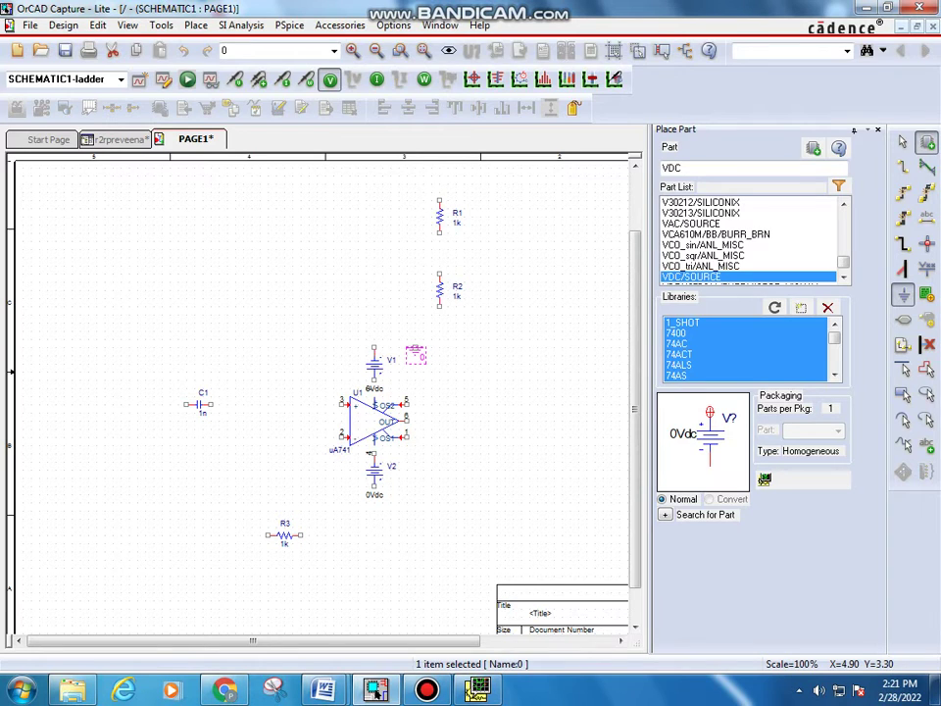
click(416, 353)
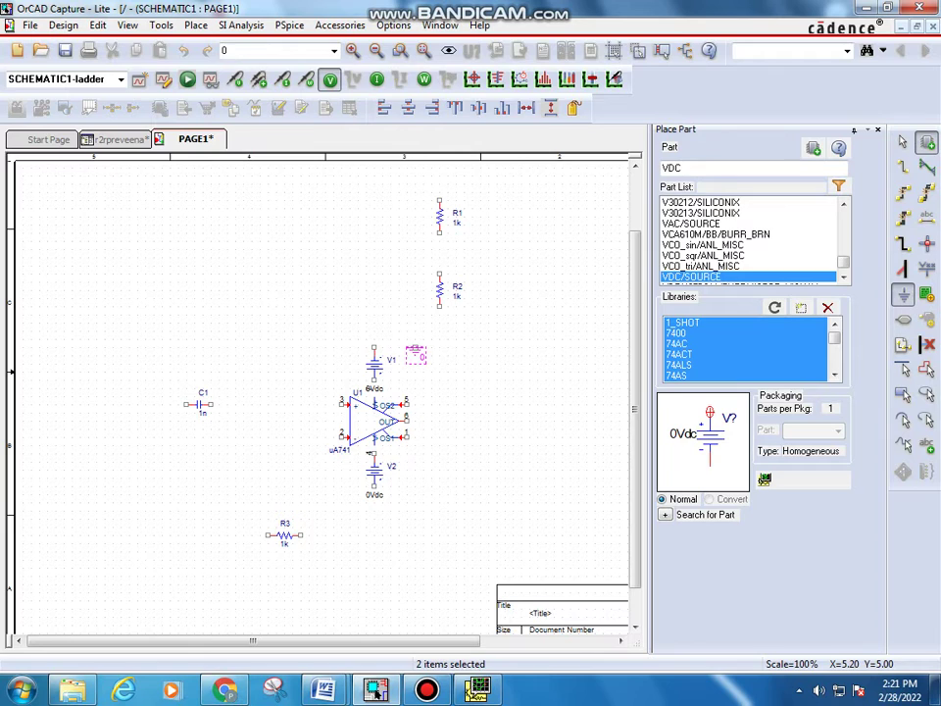
click(437, 493)
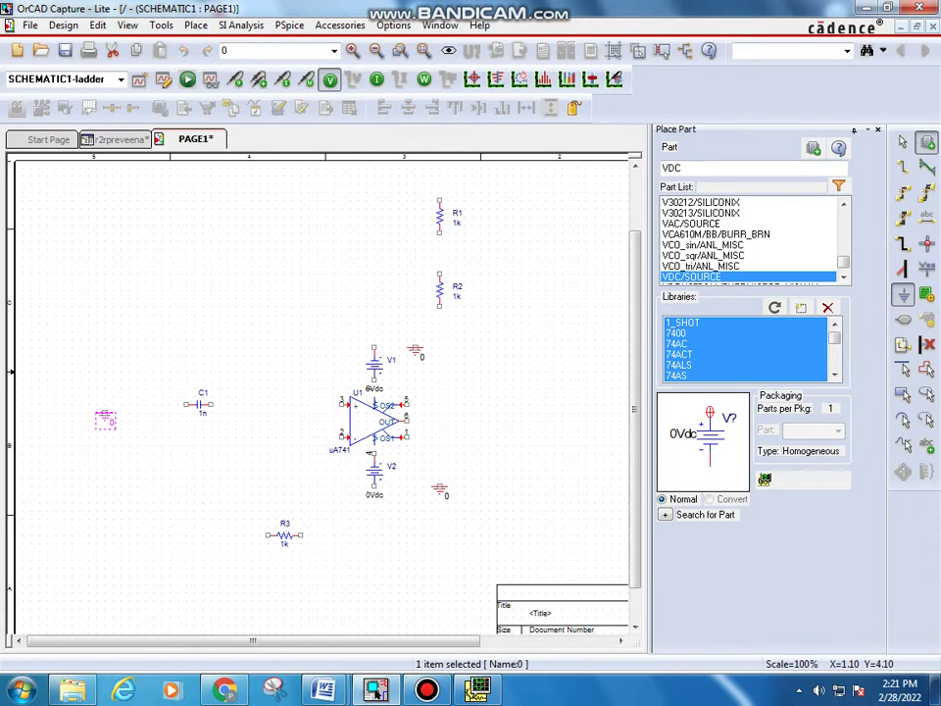
click(105, 419)
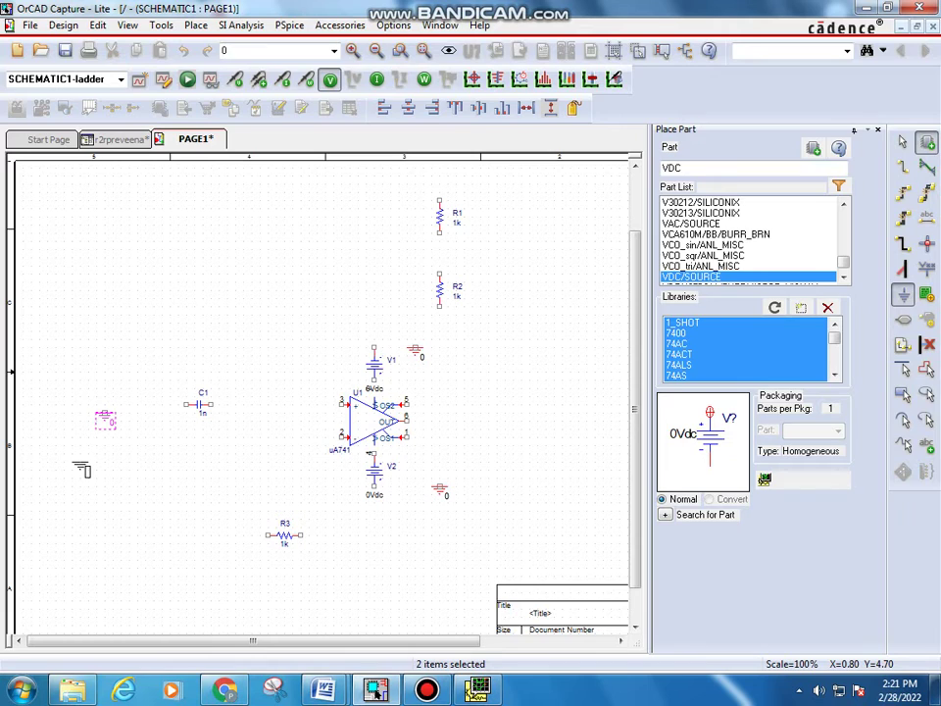
key(Escape)
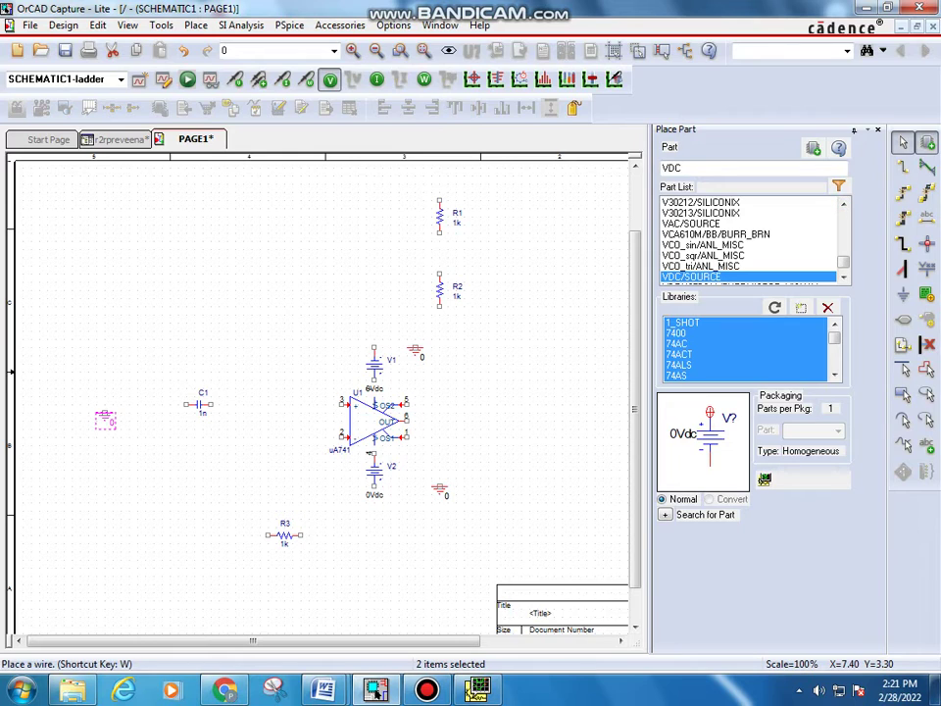
Step: Wire the leftmost ground symbol to C1 and C1's other end to the op-amp's non-inverting input pin 3
click(905, 171)
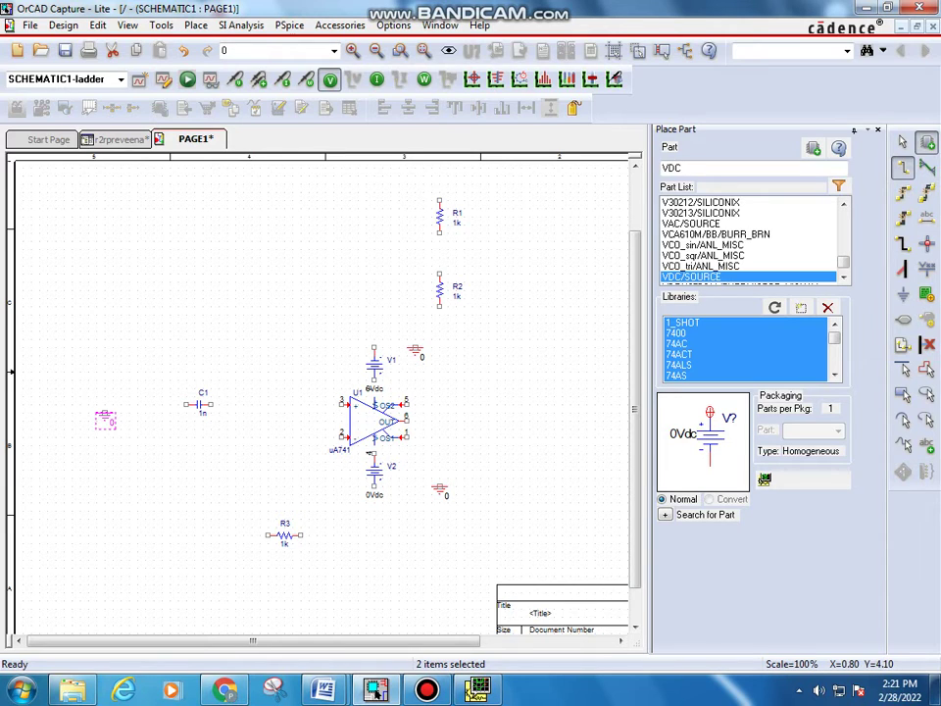
click(104, 404)
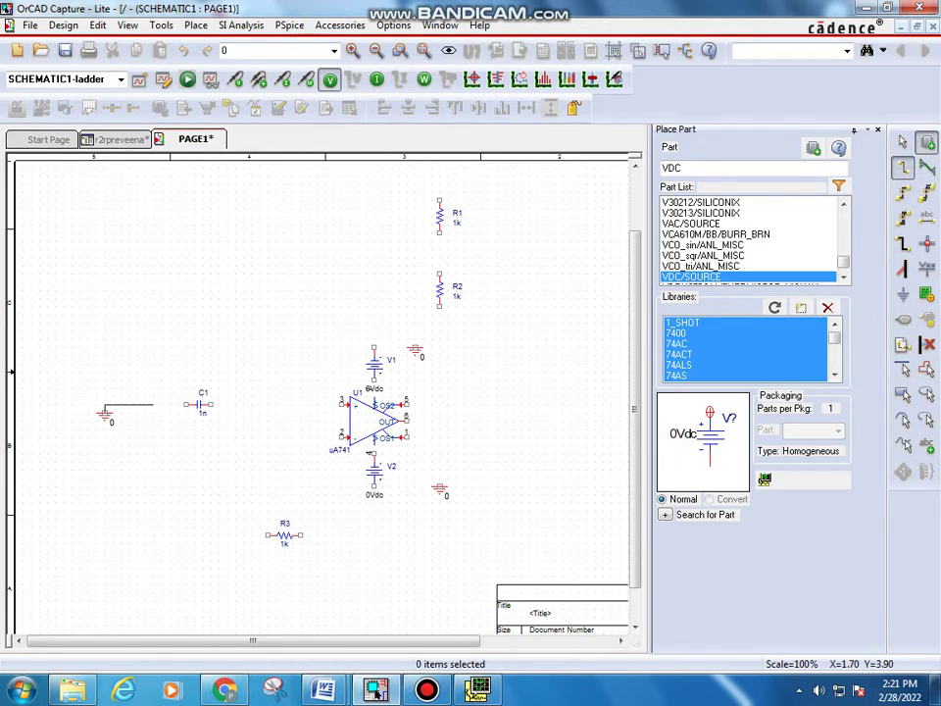
click(186, 404)
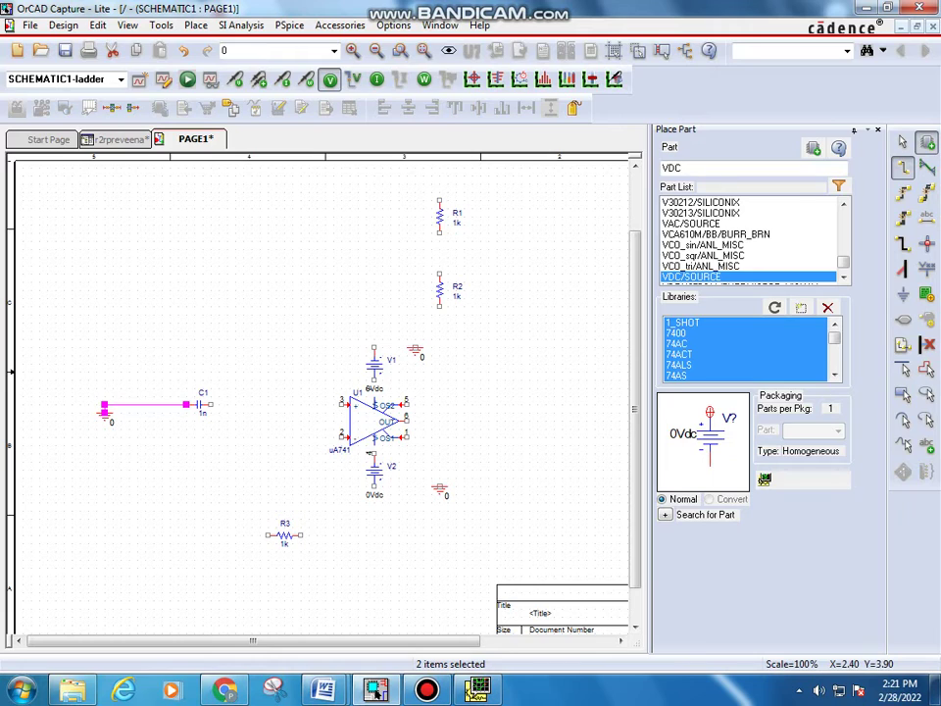
click(210, 404)
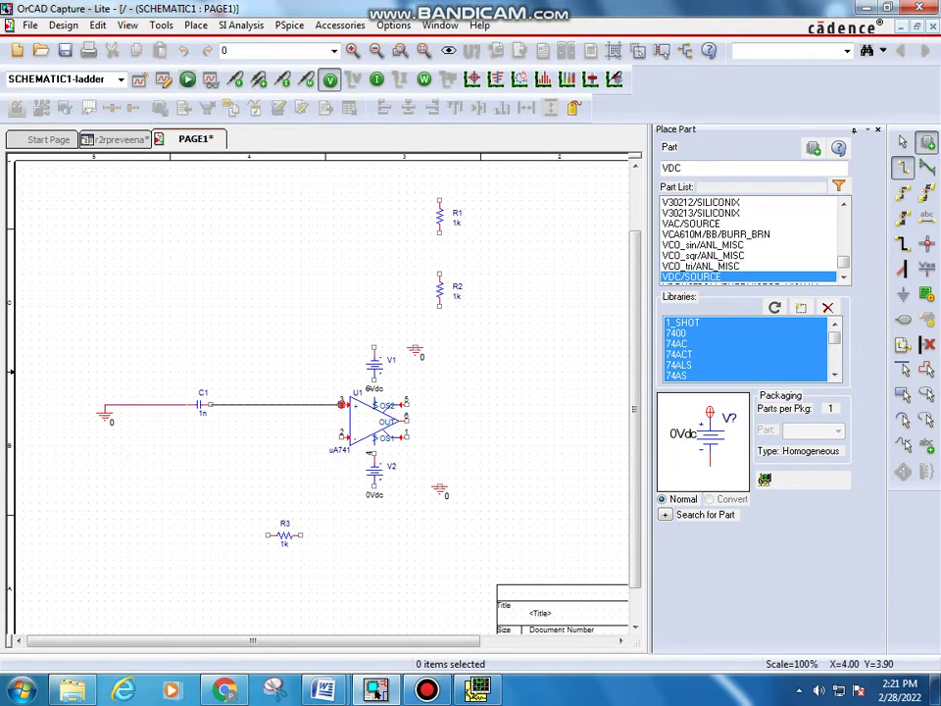
click(341, 404)
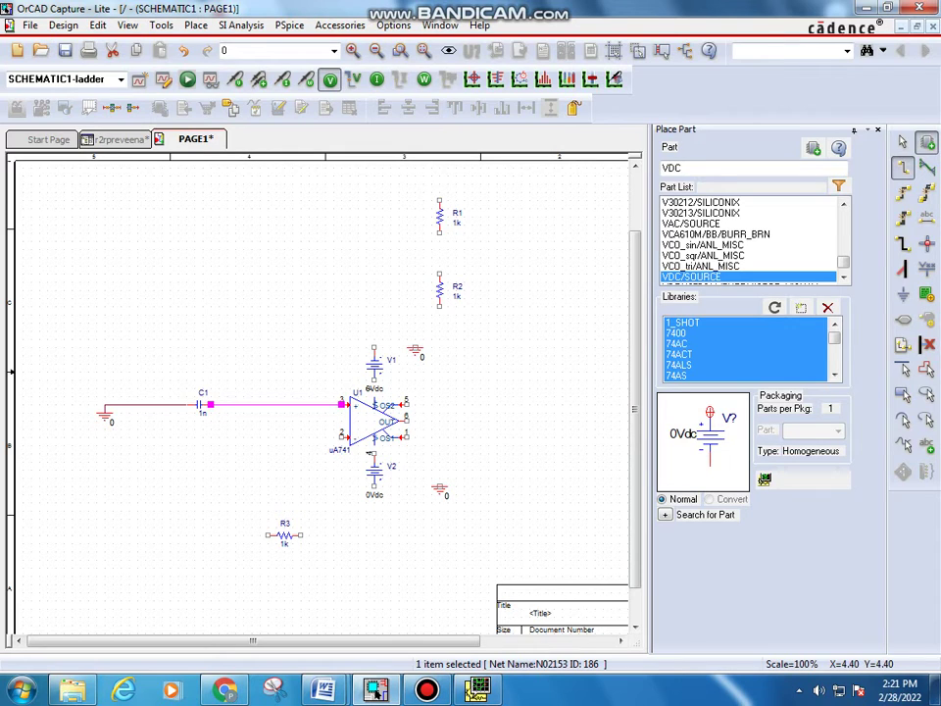
Step: Wire V2's upper end to the op-amp's supply pin 4 and its lower end to the neighbouring ground symbol
click(374, 445)
click(373, 453)
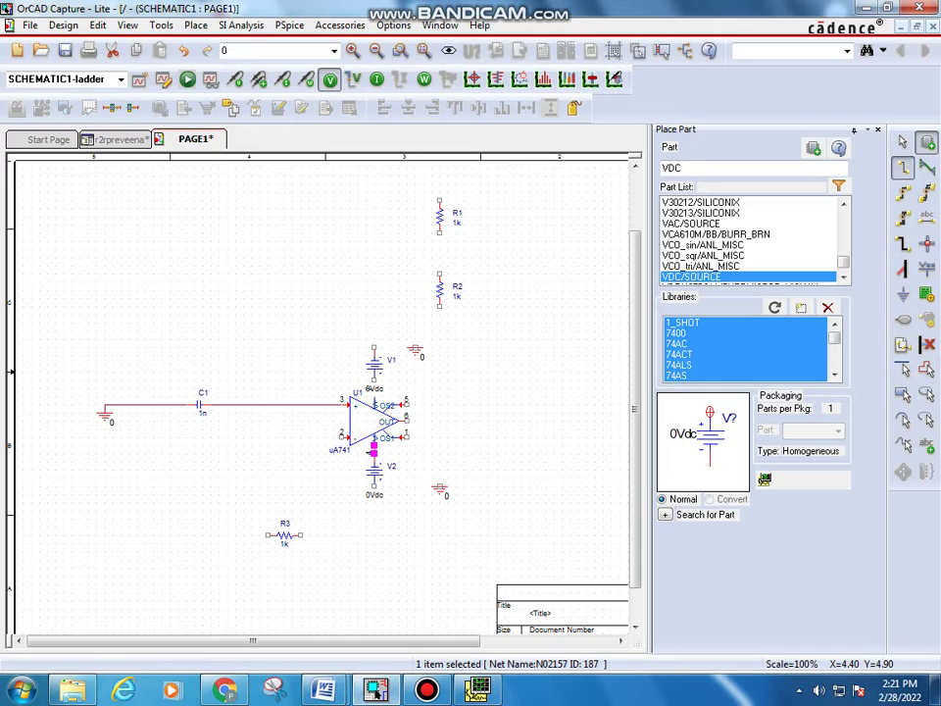
click(373, 486)
click(440, 486)
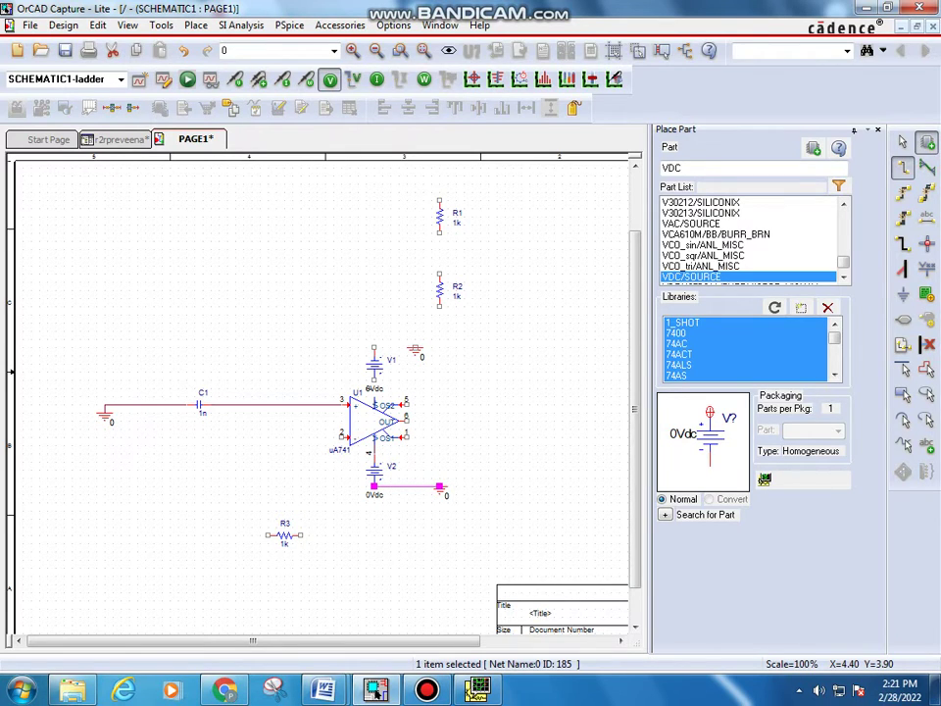
Step: Wire V1's lower end to the op-amp's upper supply pin and its upper end to the ground symbol beside it
click(373, 404)
click(373, 379)
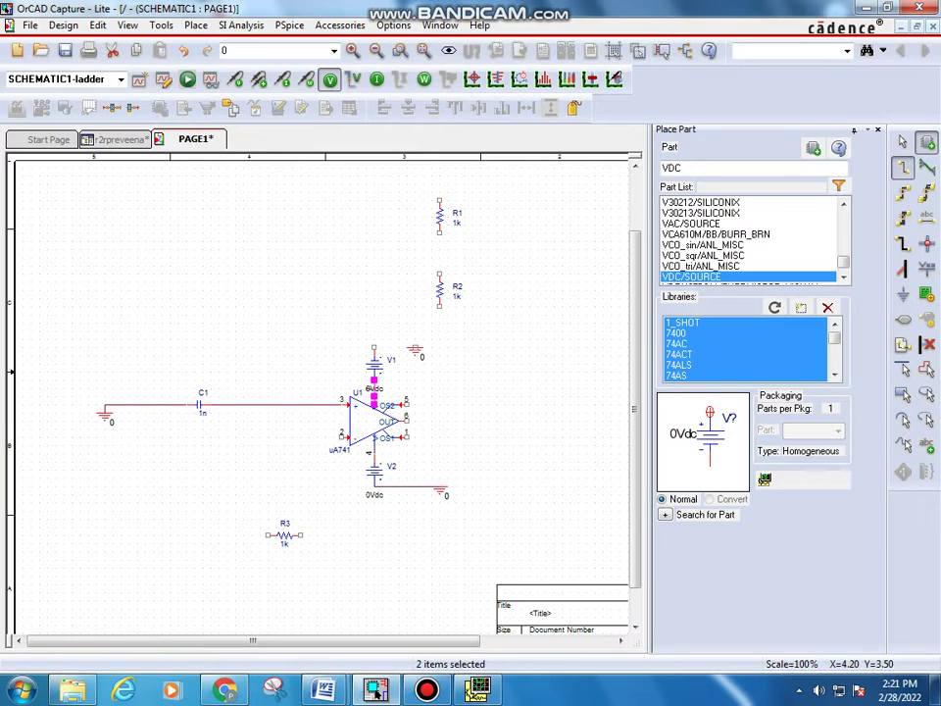
click(374, 347)
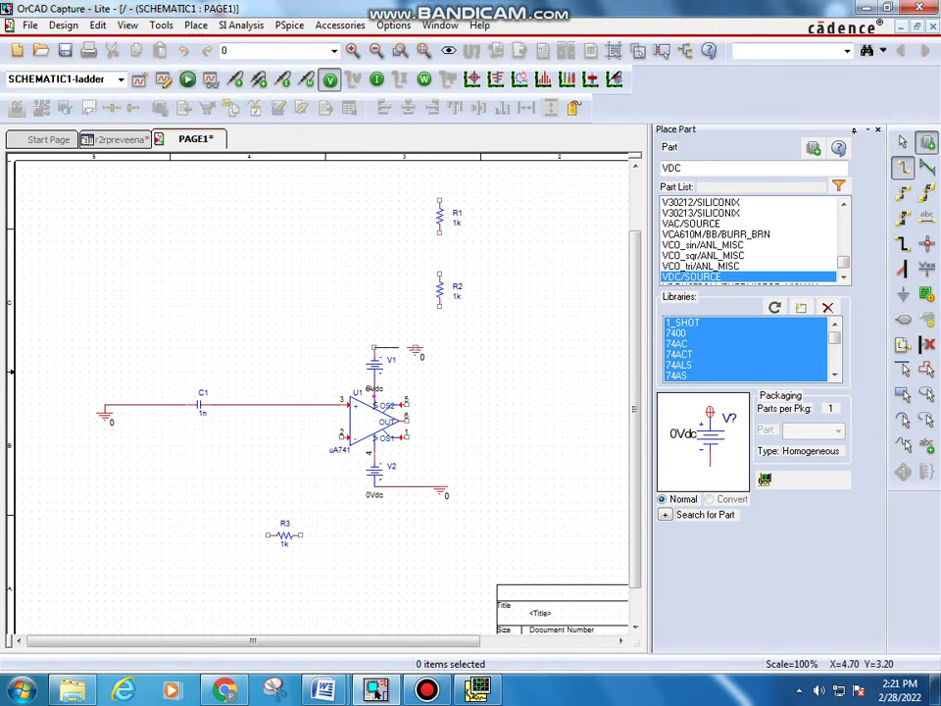
click(414, 347)
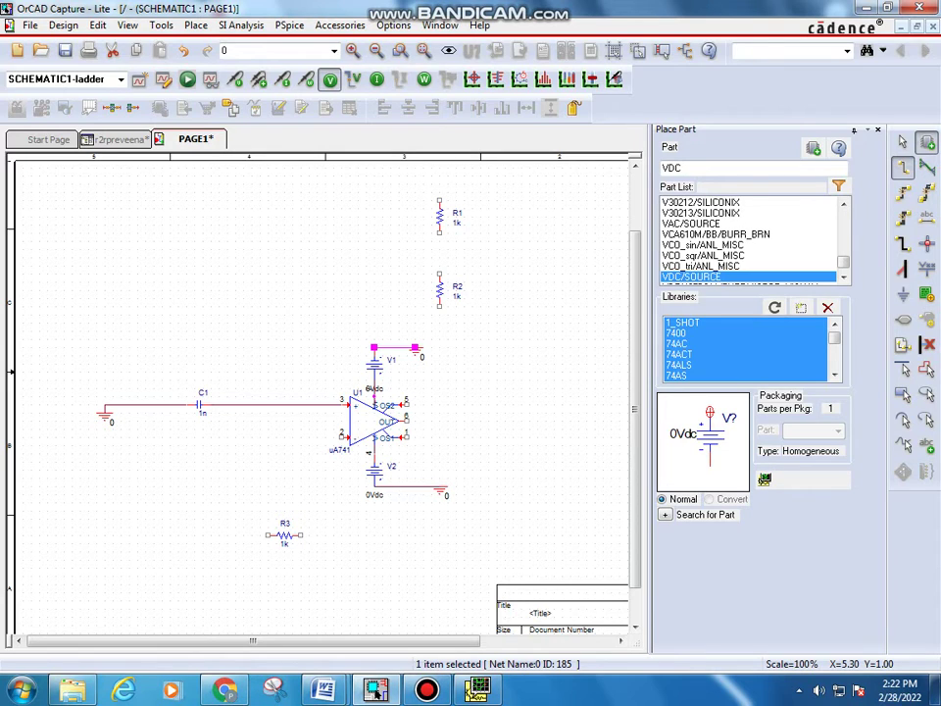
Step: Wire the lower end of R1 to the upper end of R2
click(439, 232)
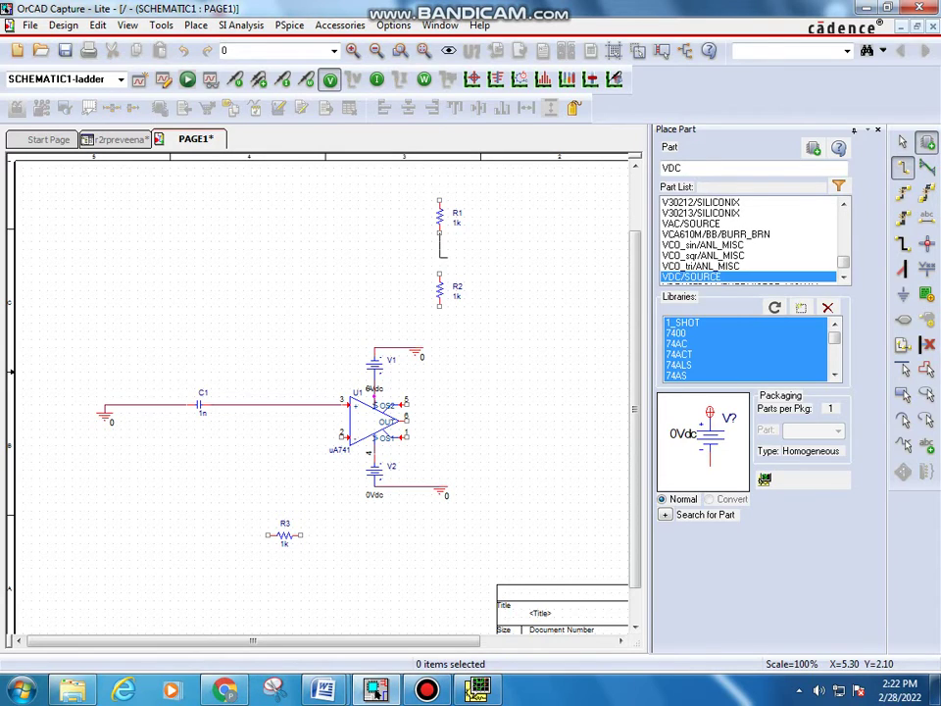
click(439, 274)
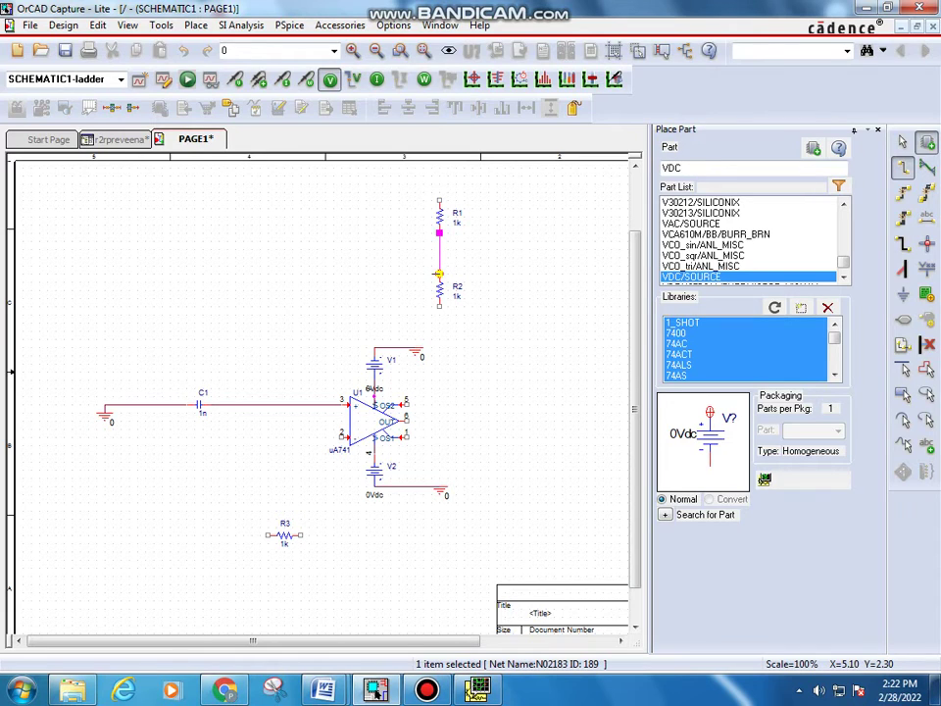
key(Escape)
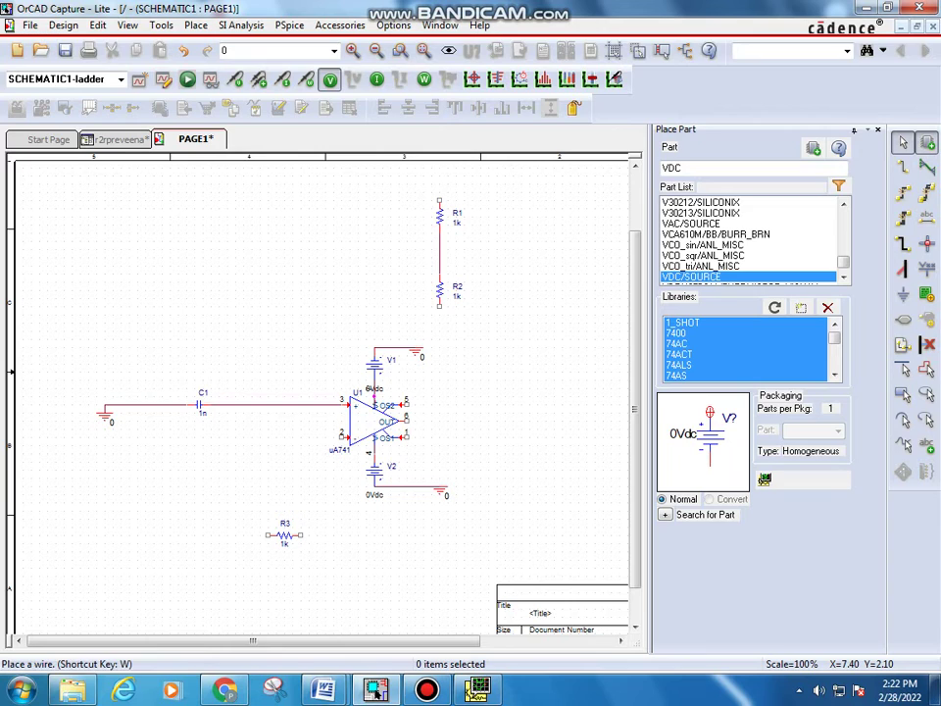
Step: Draw a vertical wire from R2's lower end down to the level of the op-amp's output pin
key(w)
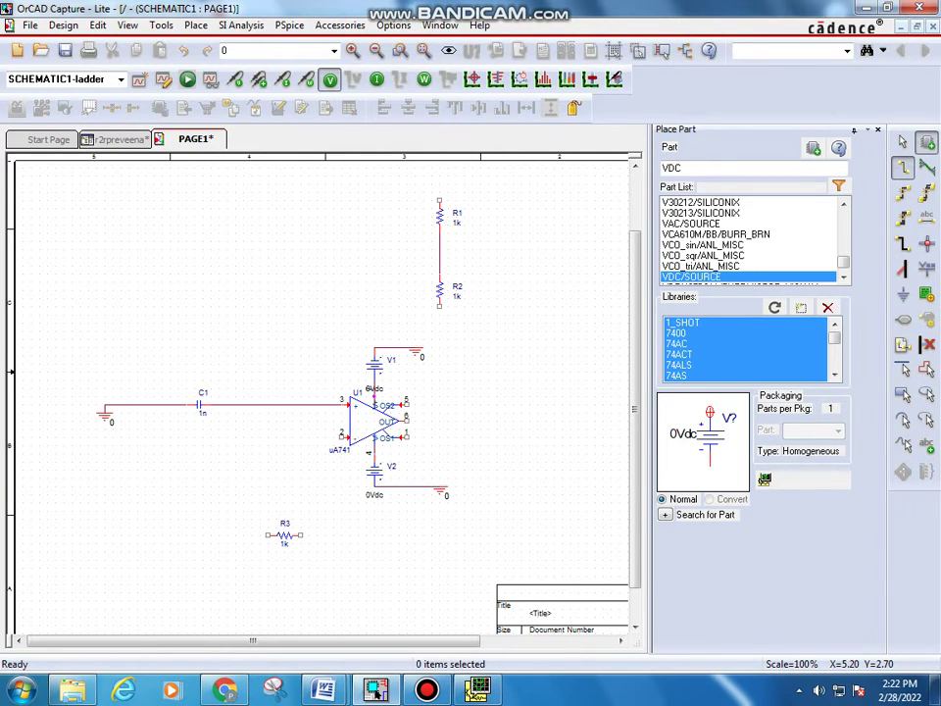
click(439, 306)
double_click(439, 419)
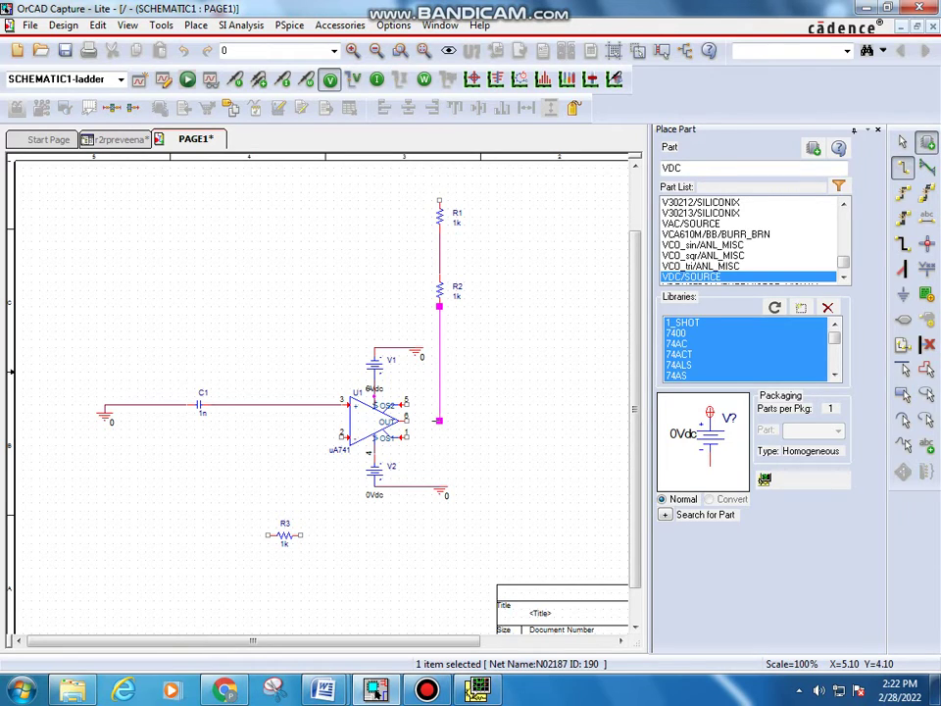
right_click(441, 420)
click(480, 431)
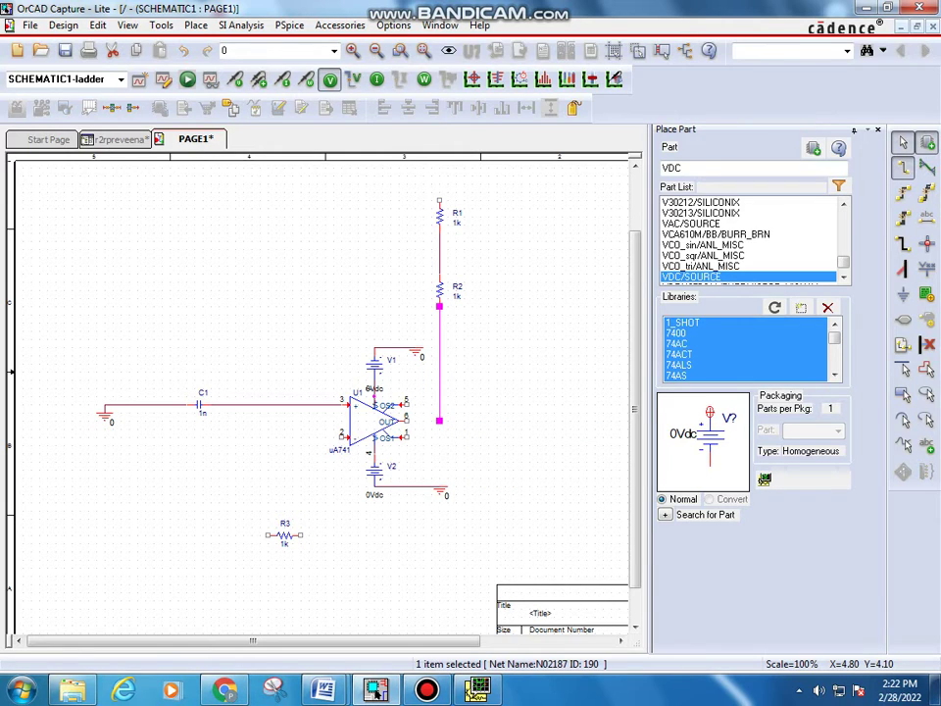
Step: Wire the op-amp's output pin 6 to the end of R2's wire and extend it to the right as an open output line
click(407, 420)
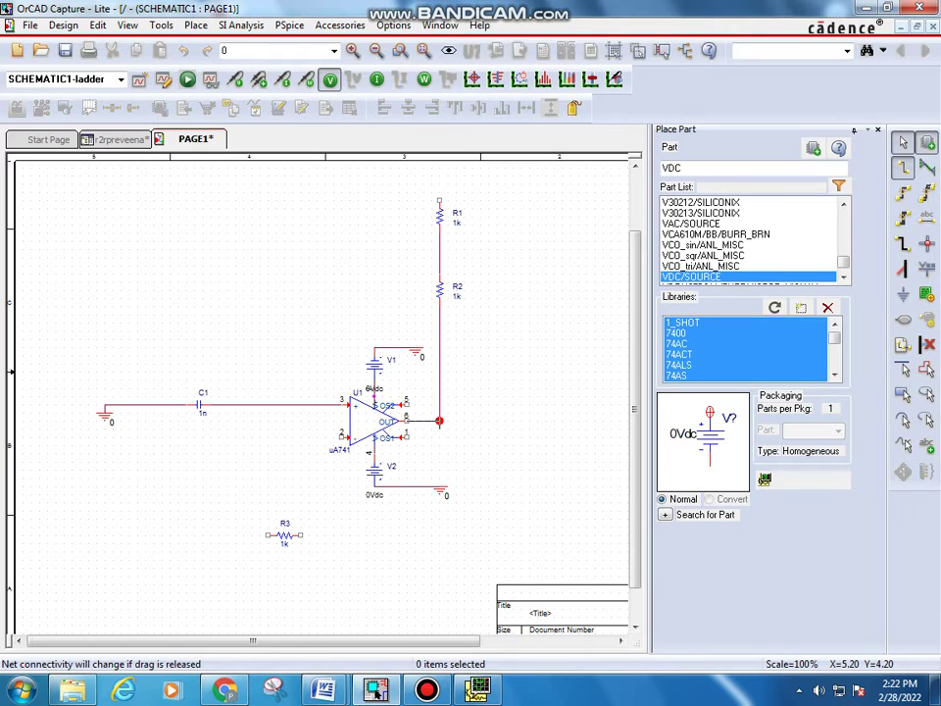
drag(439, 420, 546, 421)
right_click(546, 420)
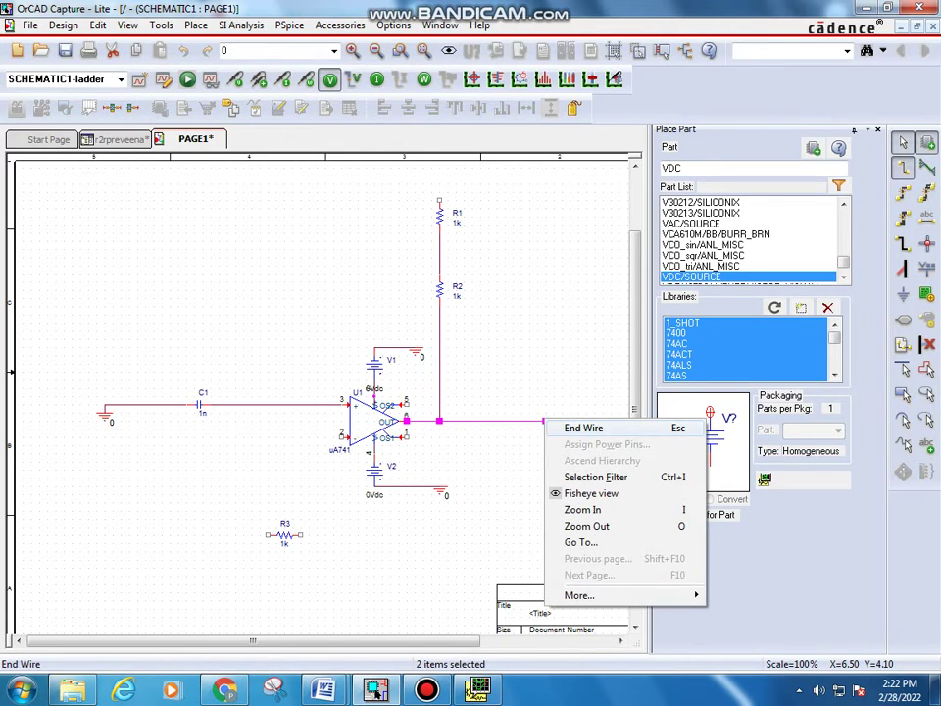
click(579, 427)
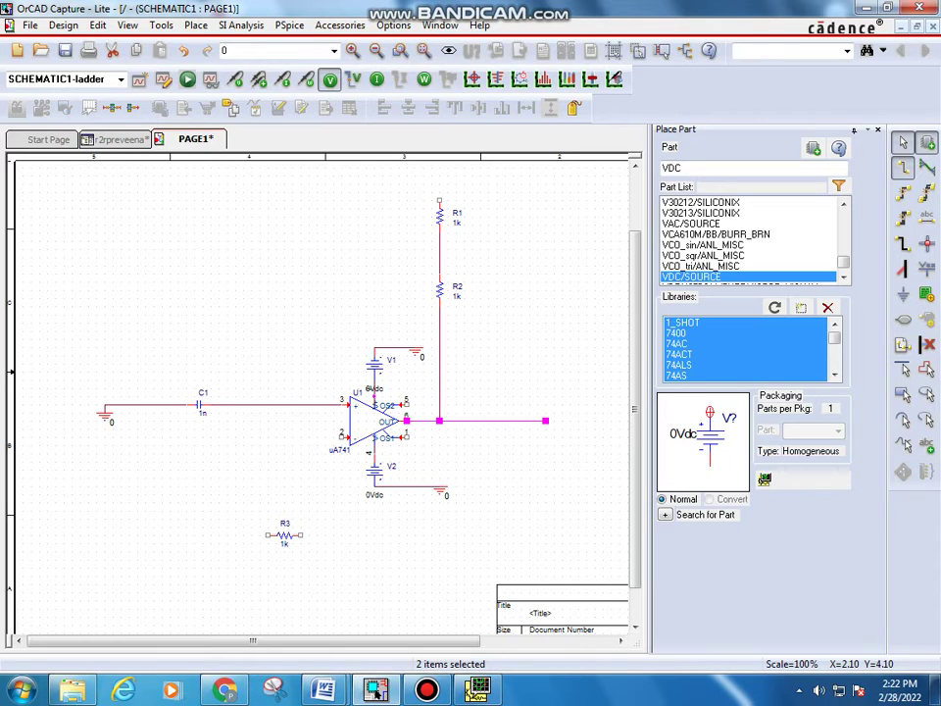
key(Escape)
Step: Delete the wire between C1 and the op-amp's pin 3, and move C1 down level with pin 2
click(235, 404)
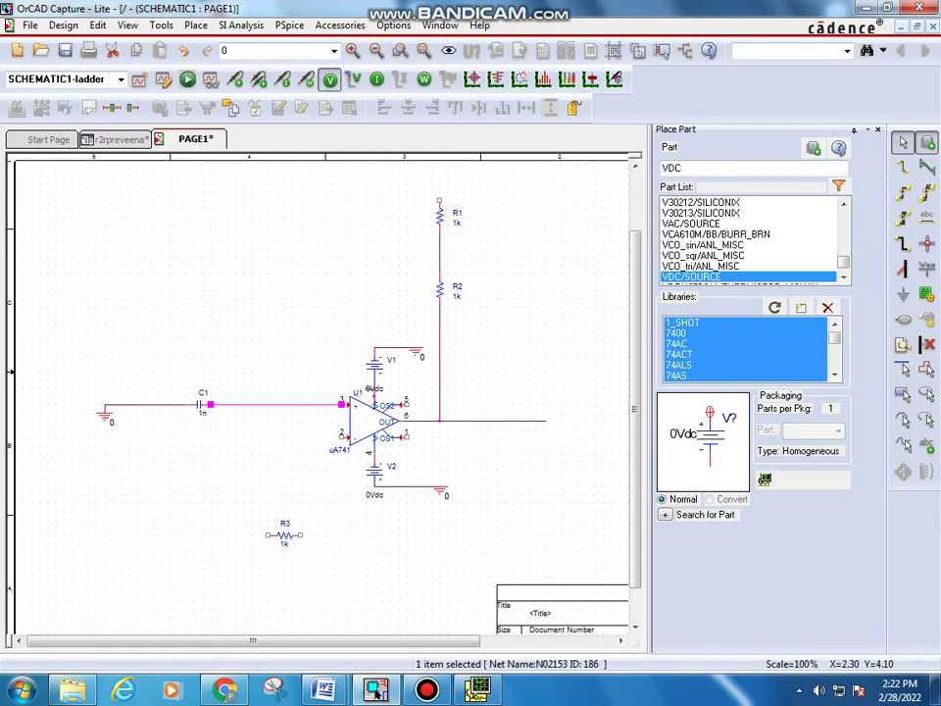
key(Delete)
click(205, 404)
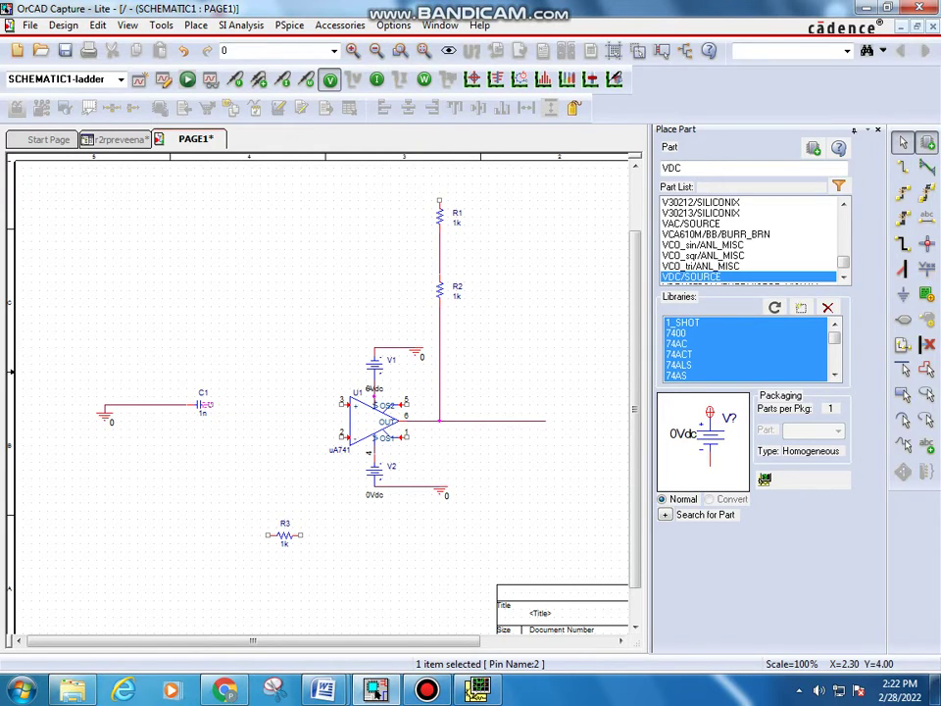
drag(197, 400, 205, 437)
key(r)
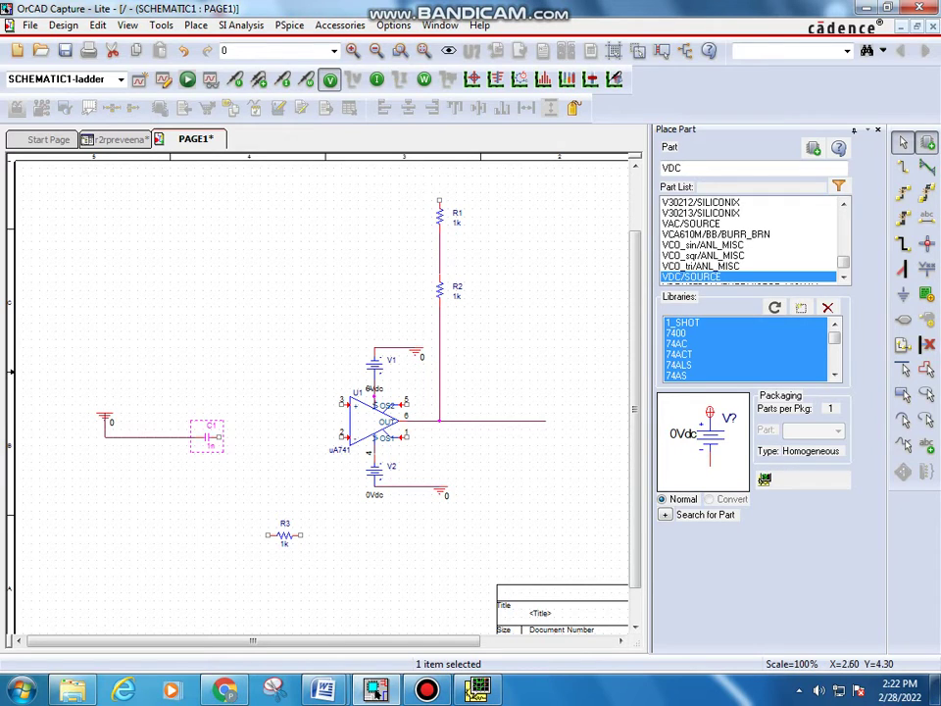
key(Escape)
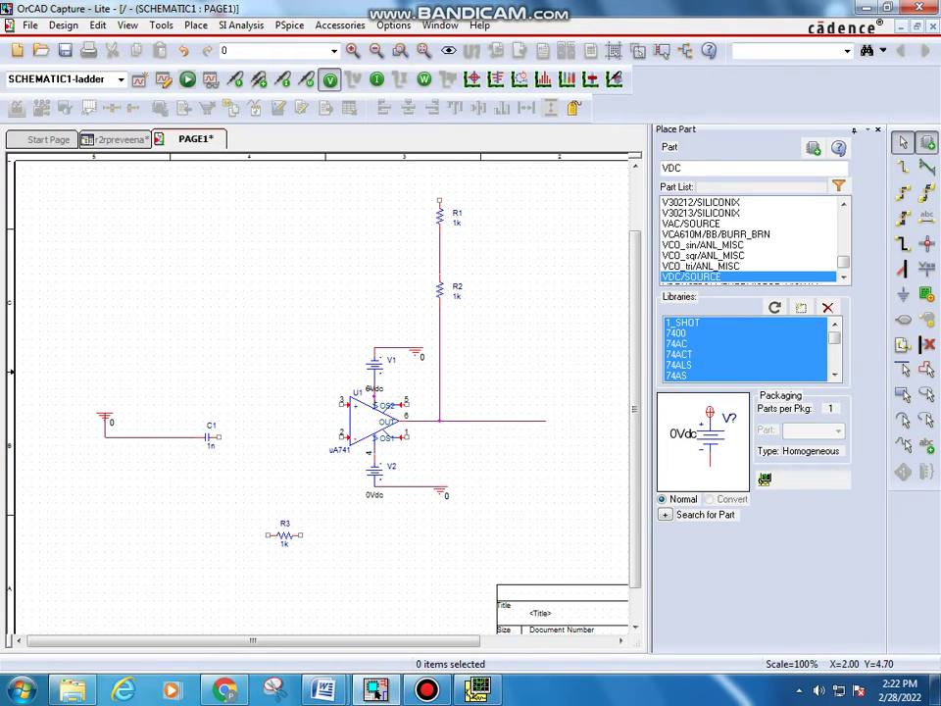
Step: Wire C1's free end to the op-amp's inverting input pin 2
key(w)
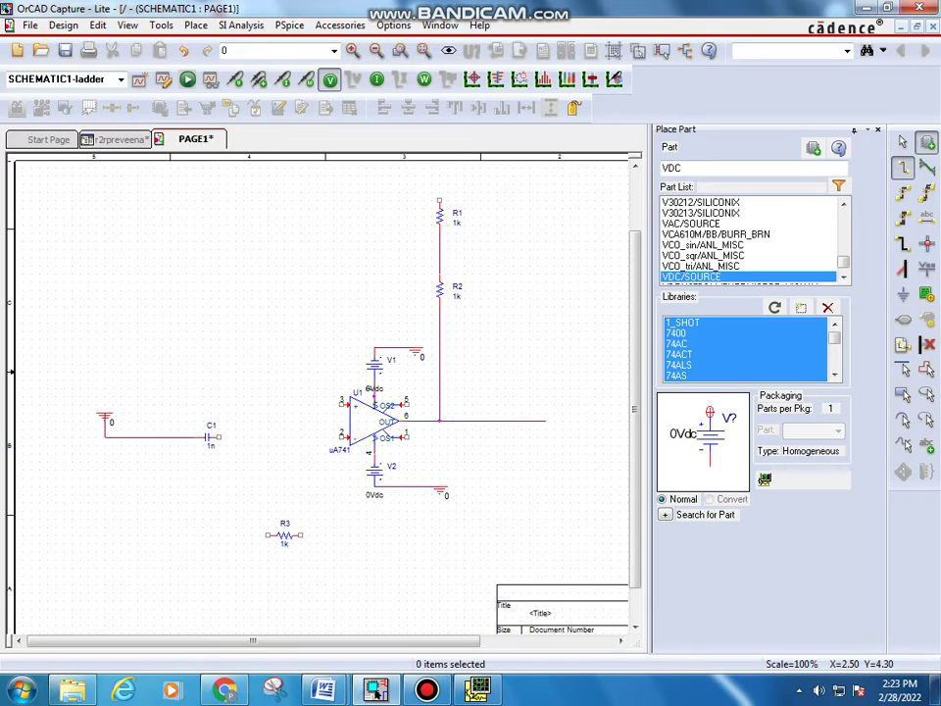
click(224, 436)
click(342, 436)
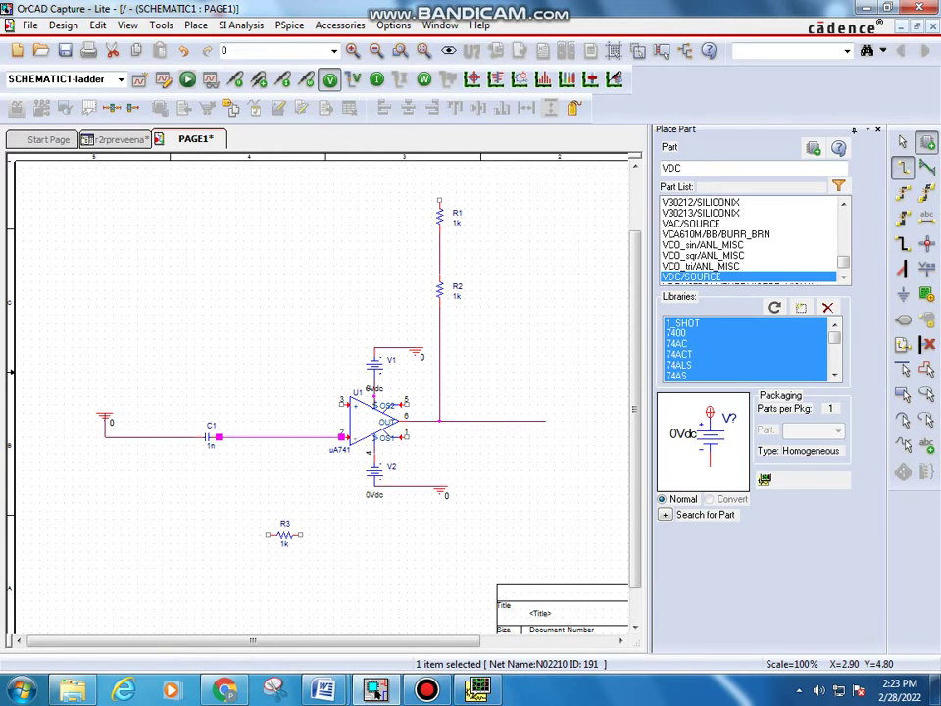
Step: Wire R3 between the C1–pin 2 net and the op-amp's output line, running the wire below the op-amp
click(251, 437)
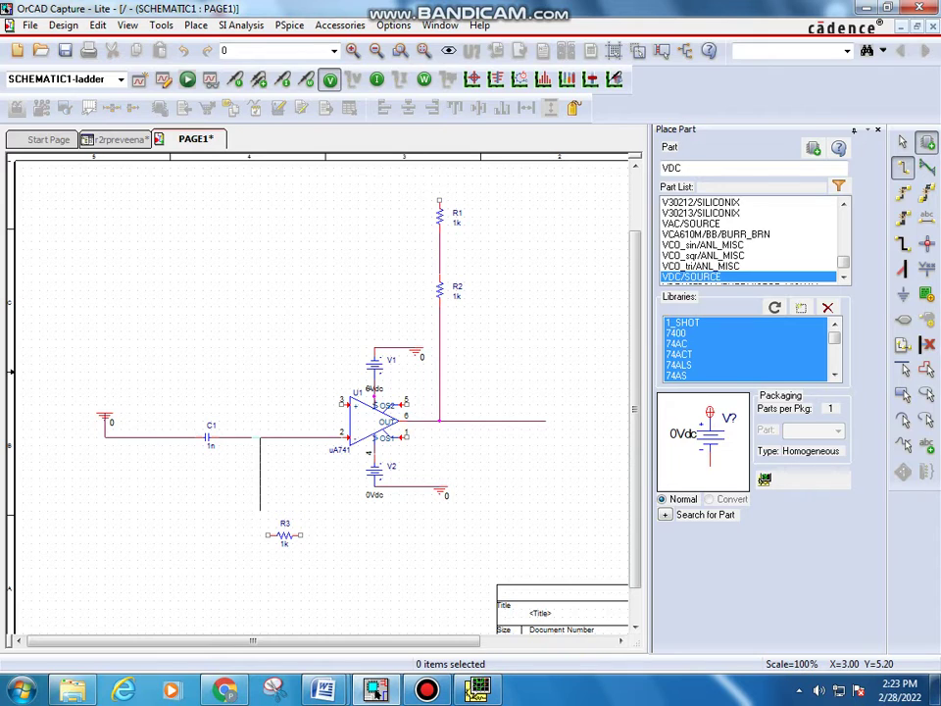
click(268, 534)
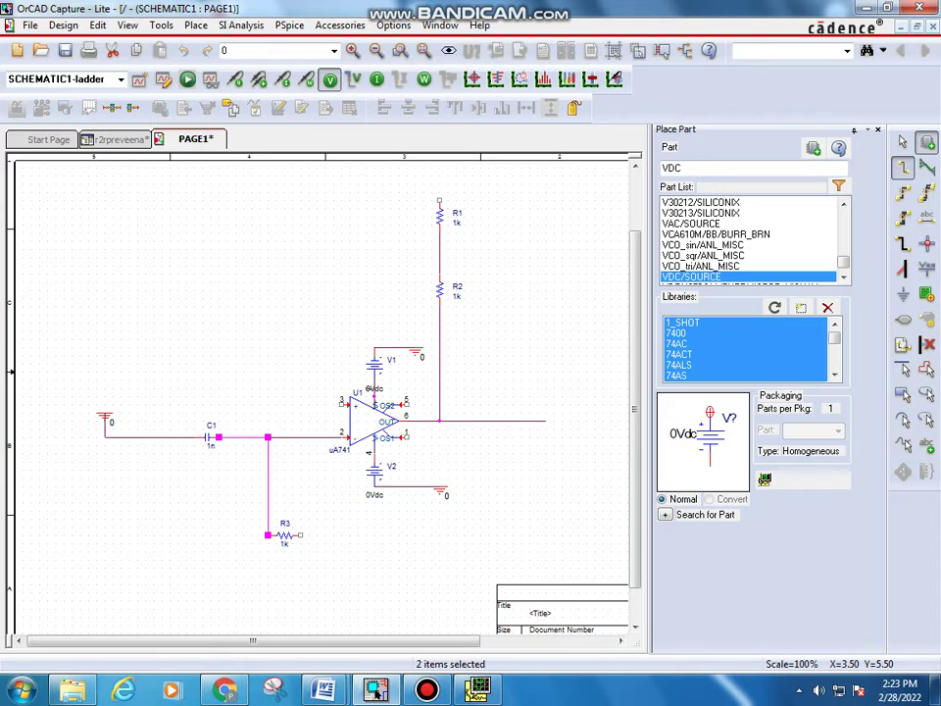
click(300, 534)
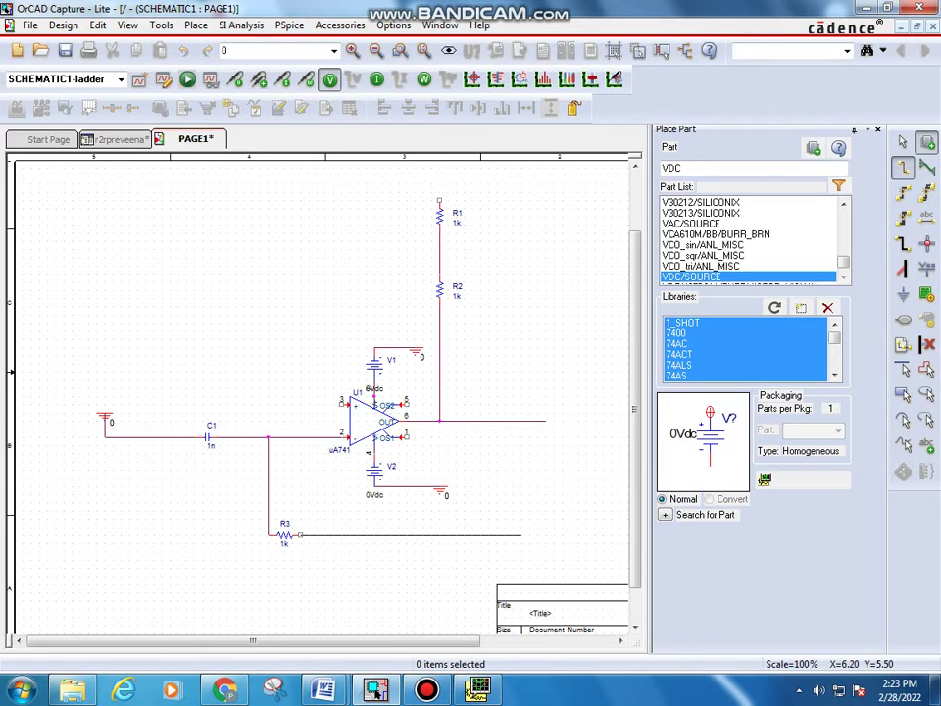
click(521, 422)
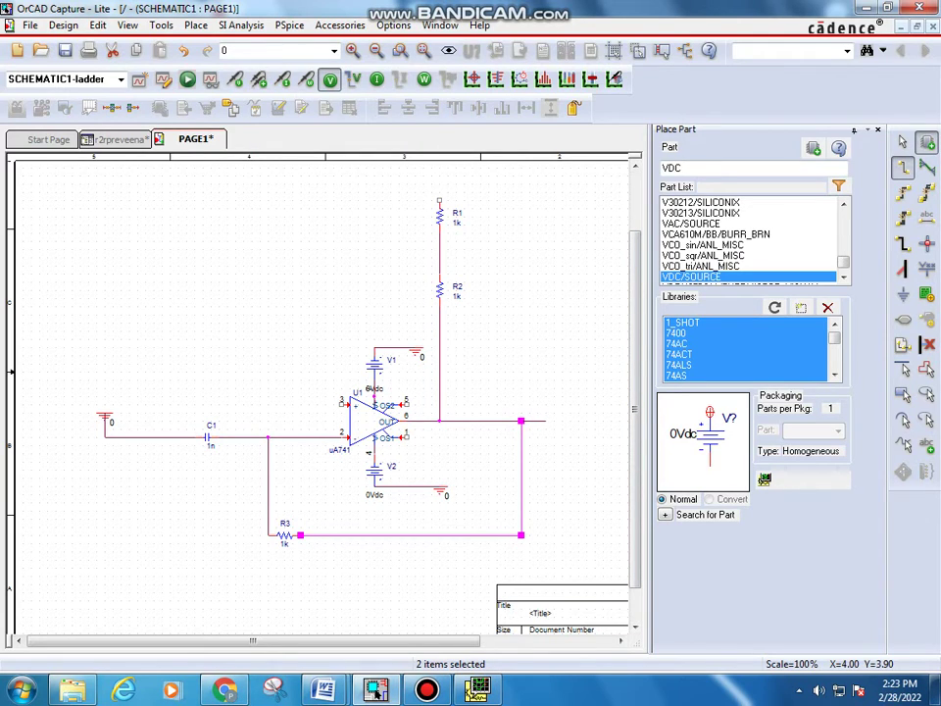
Step: Wire the op-amp's non-inverting input pin 3 up and across to the junction between R1 and R2
click(348, 403)
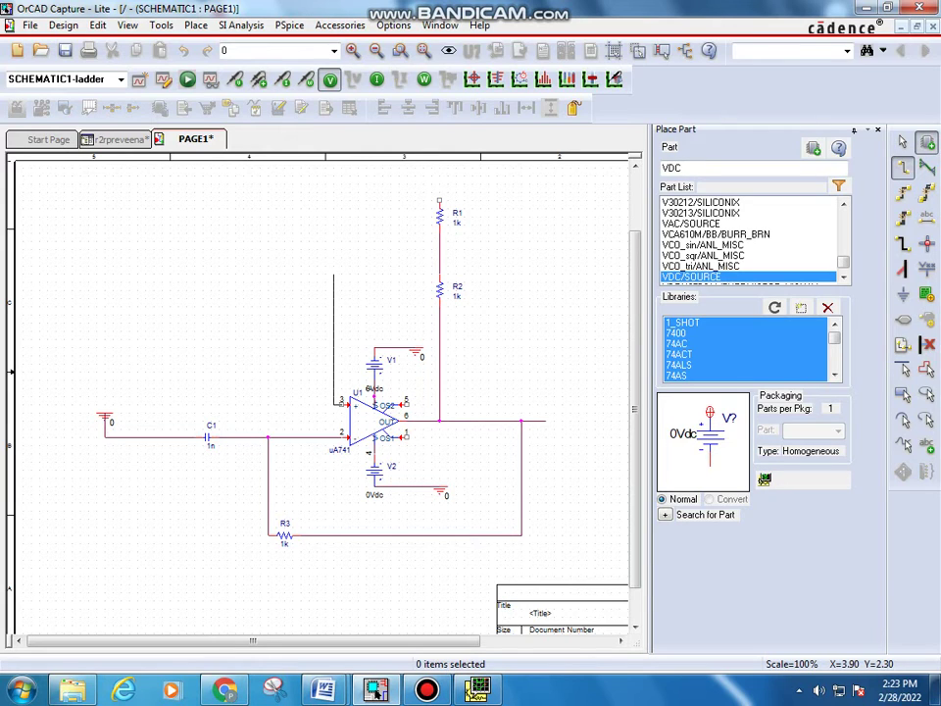
click(273, 276)
right_click(274, 272)
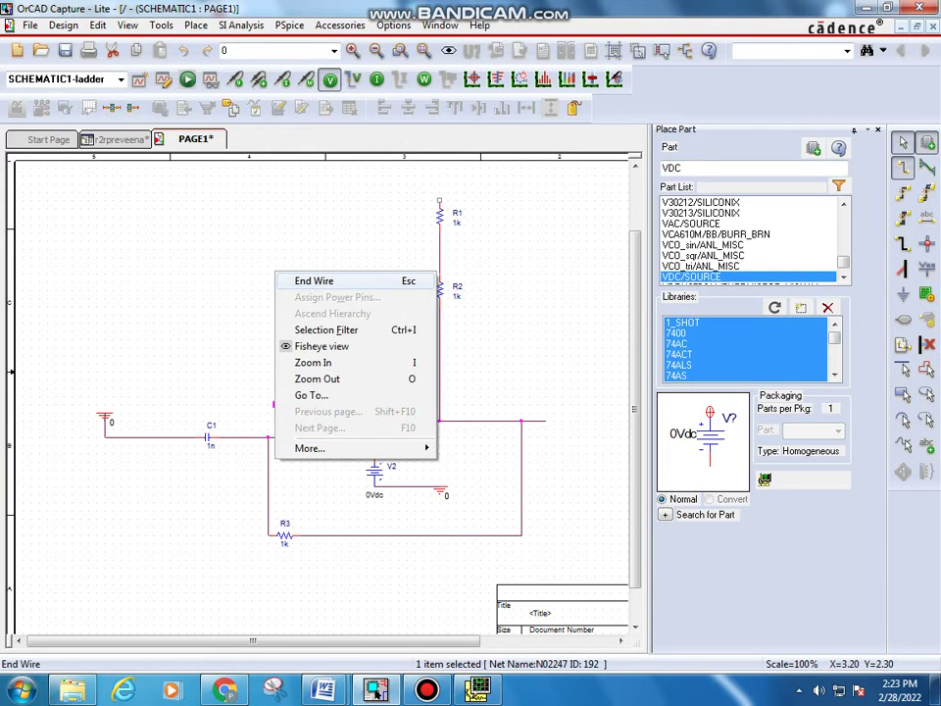
click(313, 281)
drag(276, 273, 439, 273)
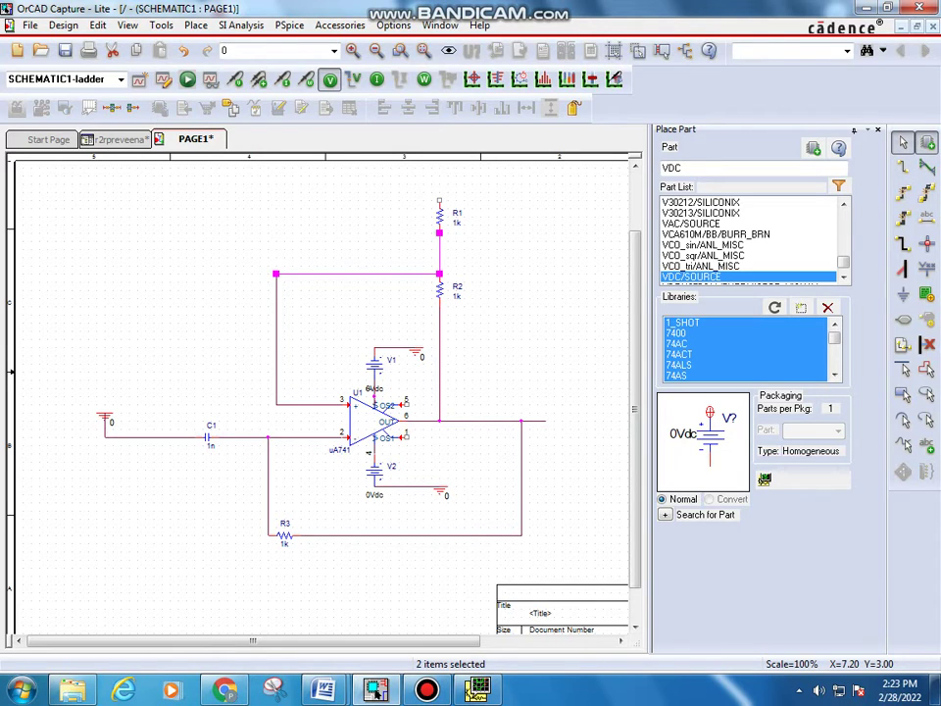
Step: Place a 0/CAPSYM ground symbol to the right of R1
click(903, 294)
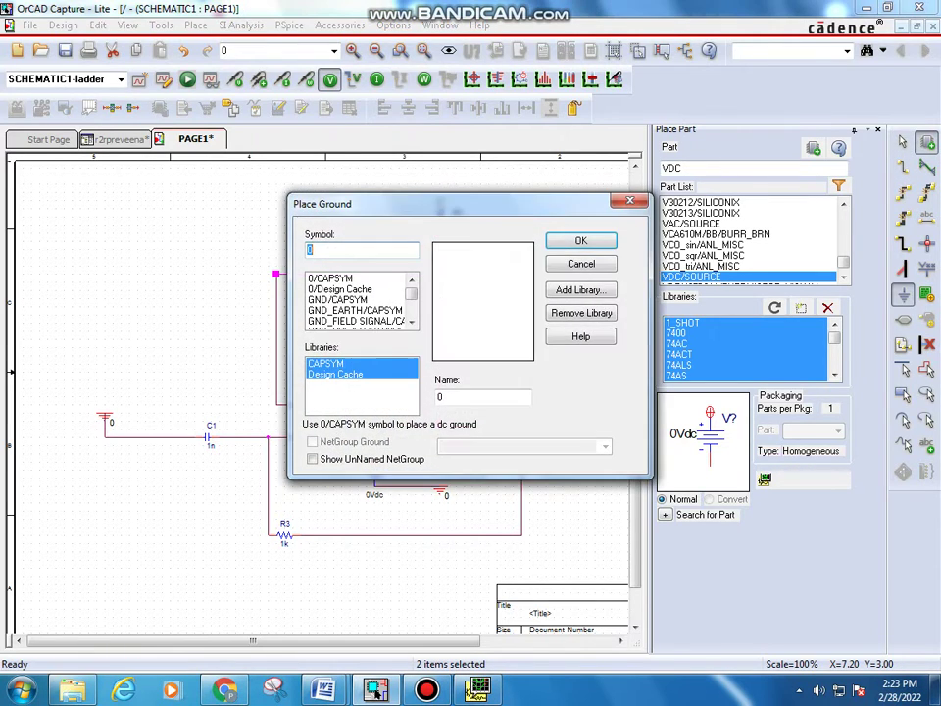
double_click(330, 278)
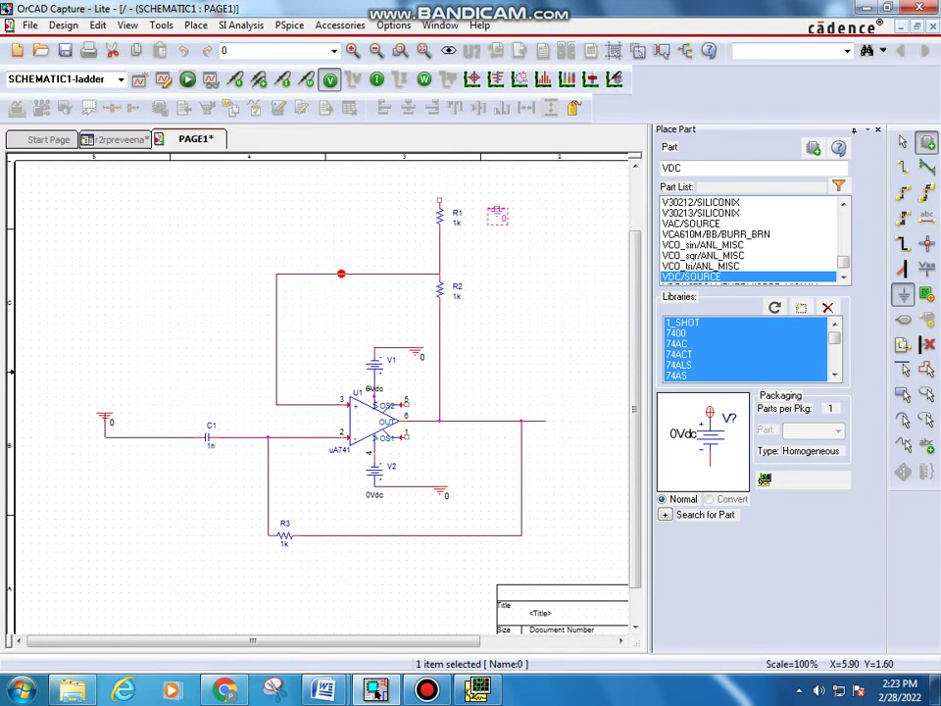
click(498, 212)
key(Escape)
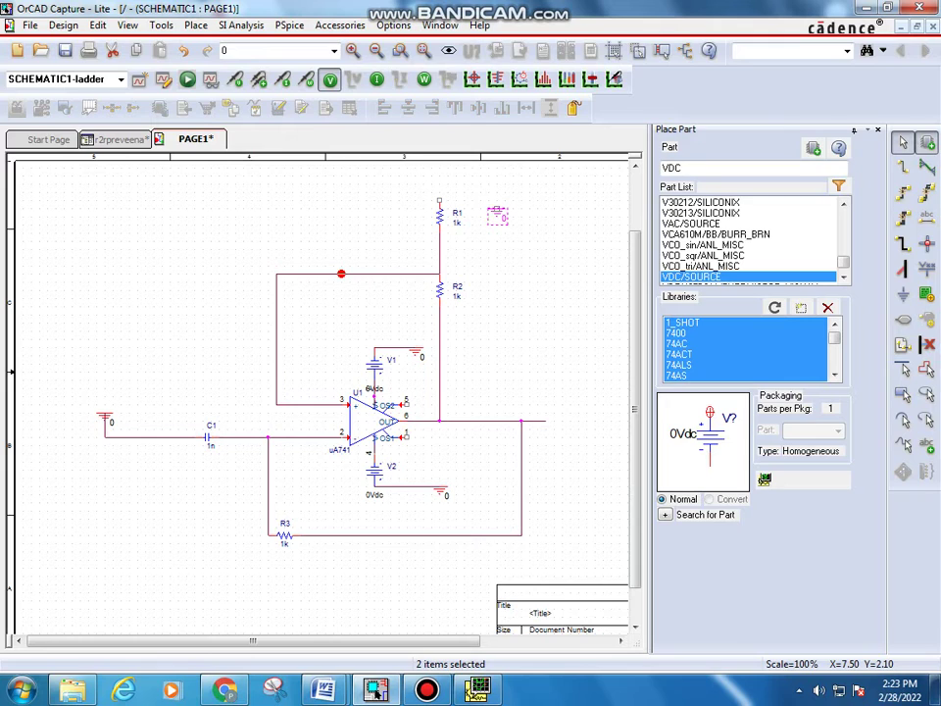
Step: Wire R1's upper end to the ground symbol beside it
click(903, 168)
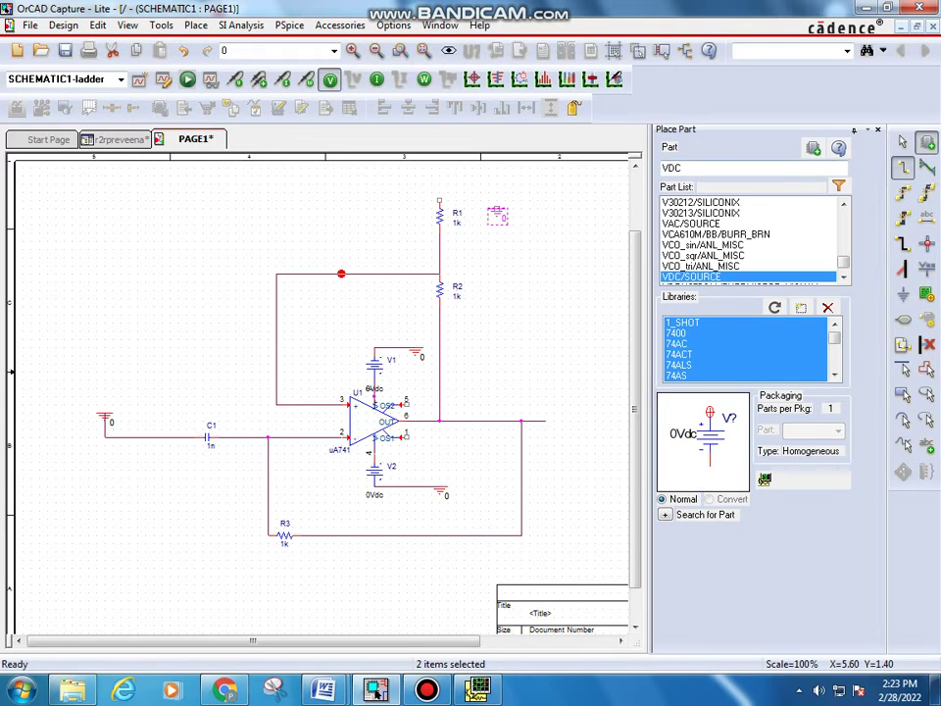
click(439, 201)
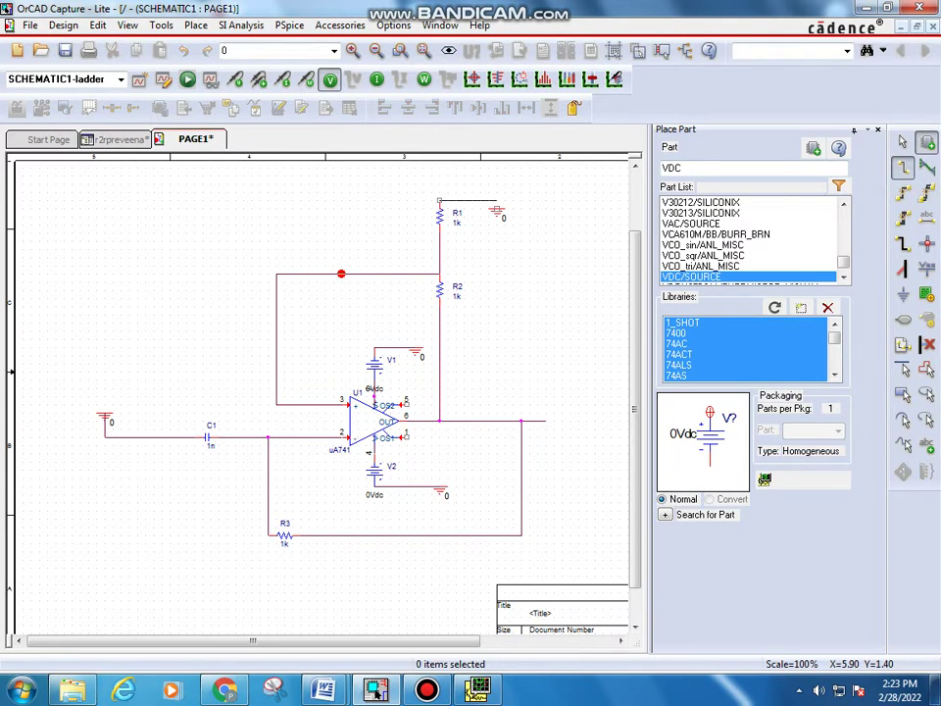
click(496, 204)
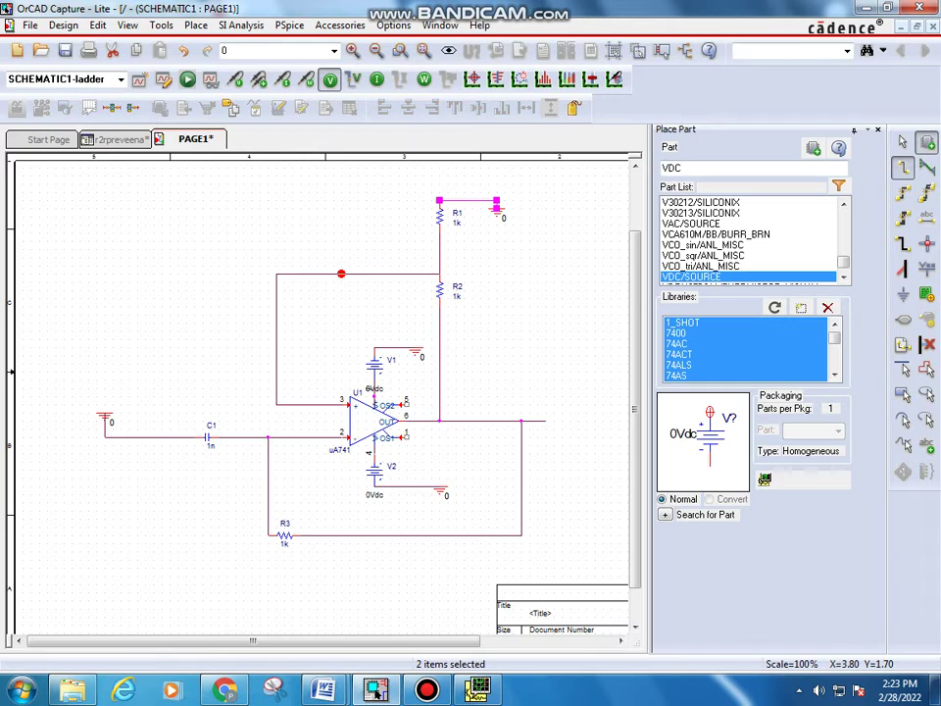
key(Escape)
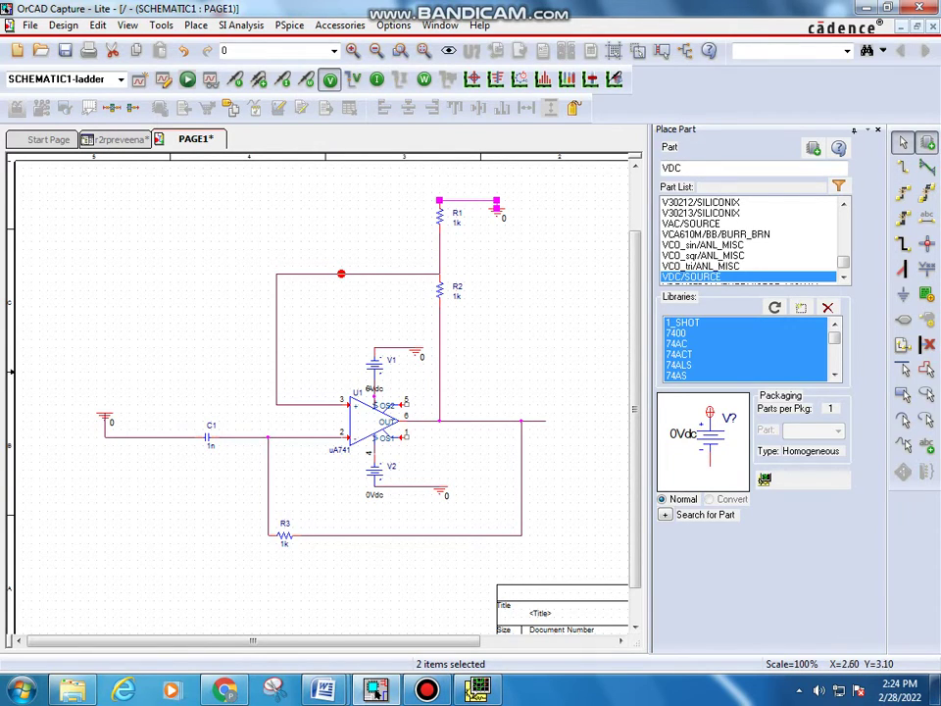
Step: Set capacitor C1's value to .1u
double_click(210, 445)
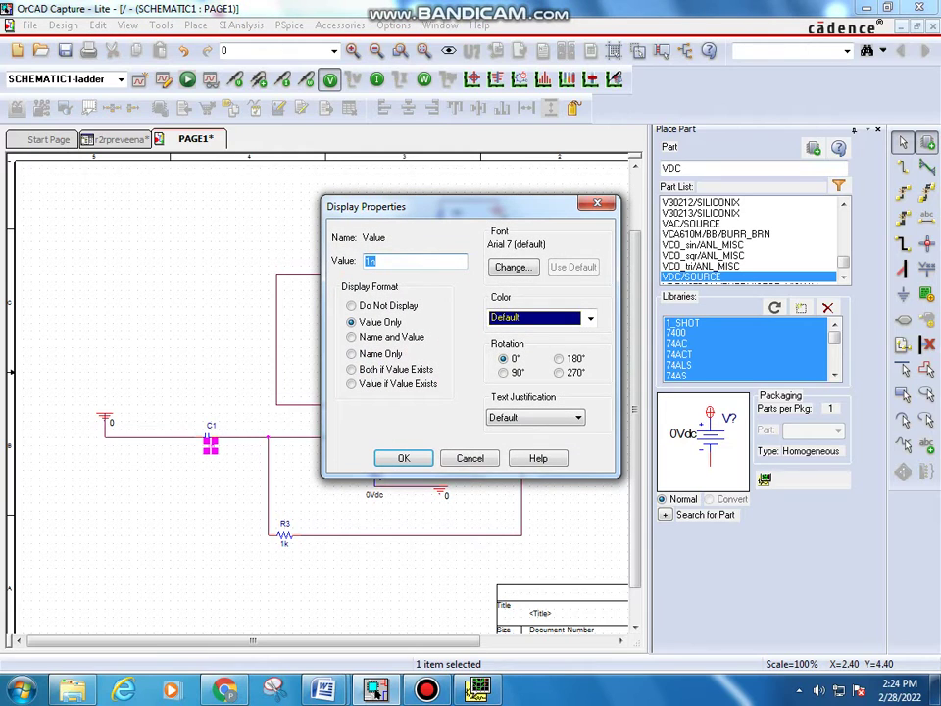
text(.)
text(u)
key(Left)
text(1)
key(Return)
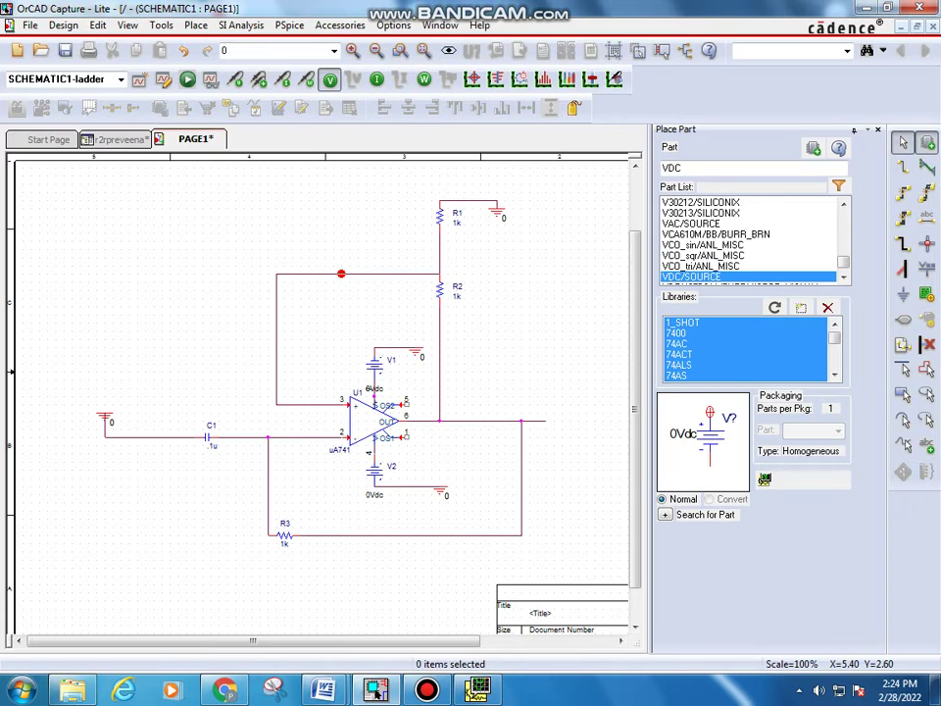
Step: Set resistor R2's value to 10k
double_click(457, 297)
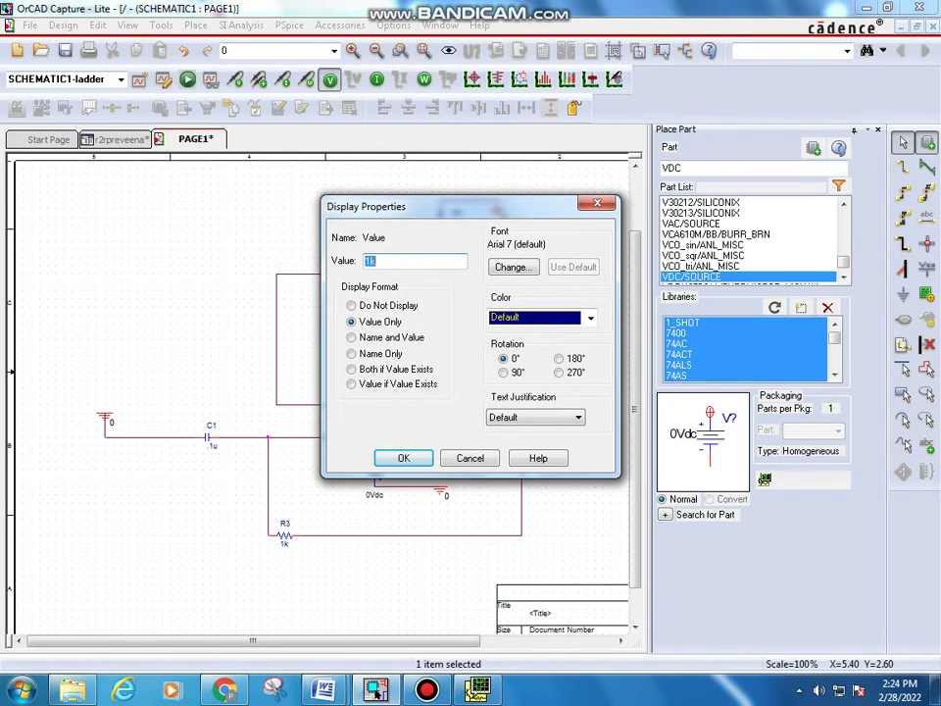
text(21)
key(BackSpace)
key(BackSpace)
text(10k)
key(Return)
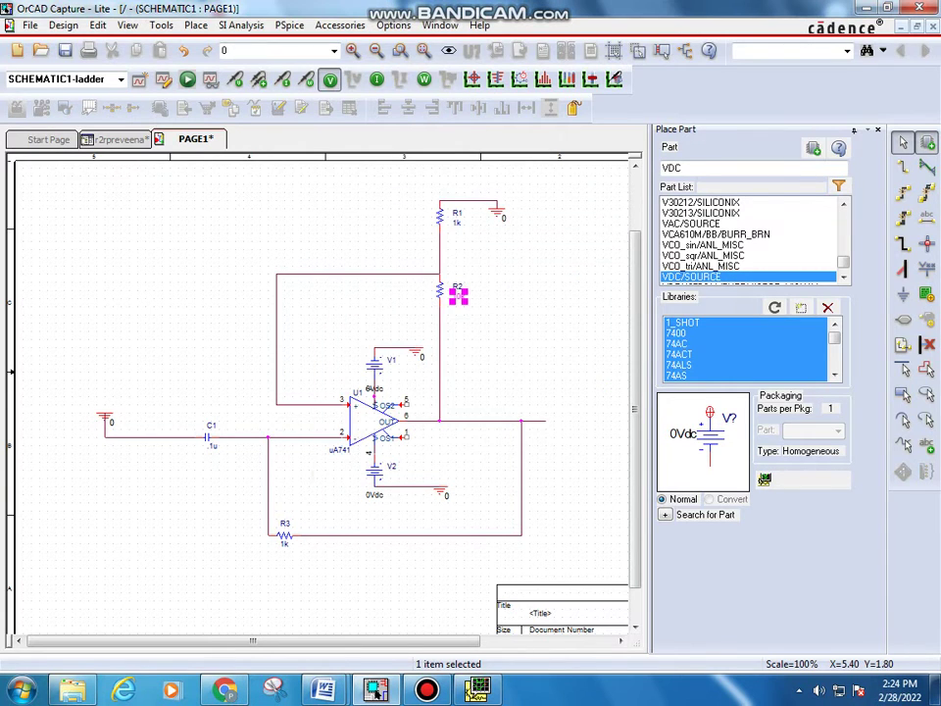
Step: Set resistor R1's value to 10k
double_click(458, 296)
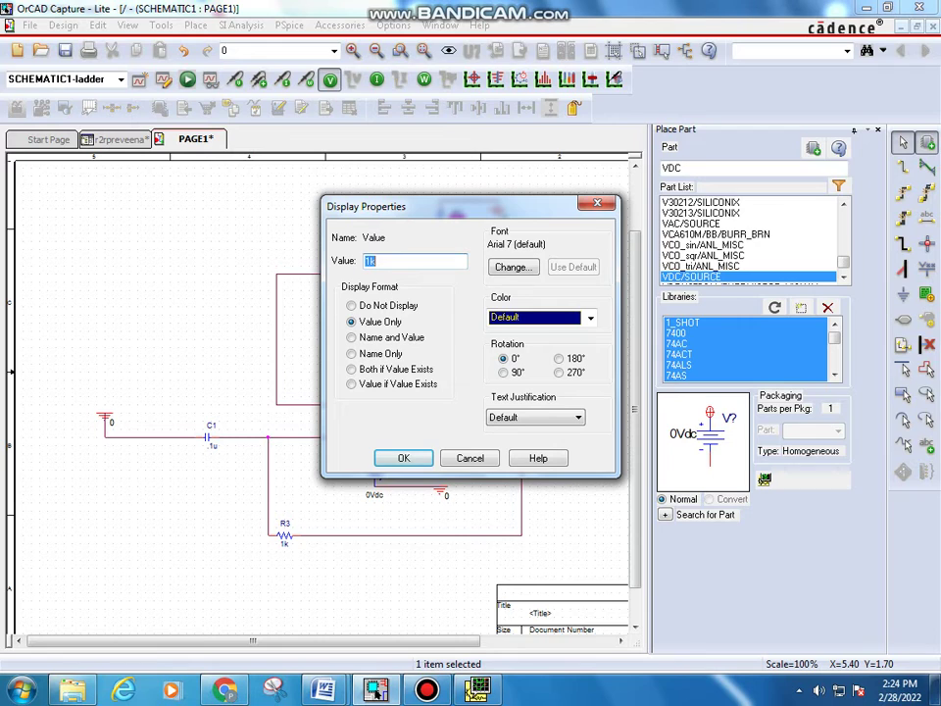
text(10k)
key(Return)
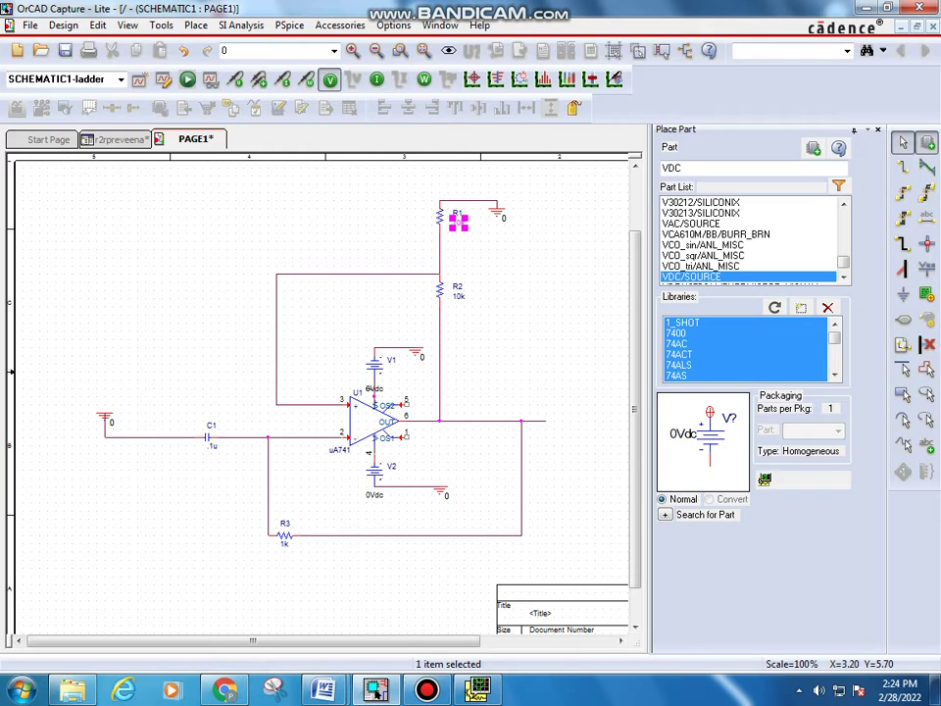
key(Escape)
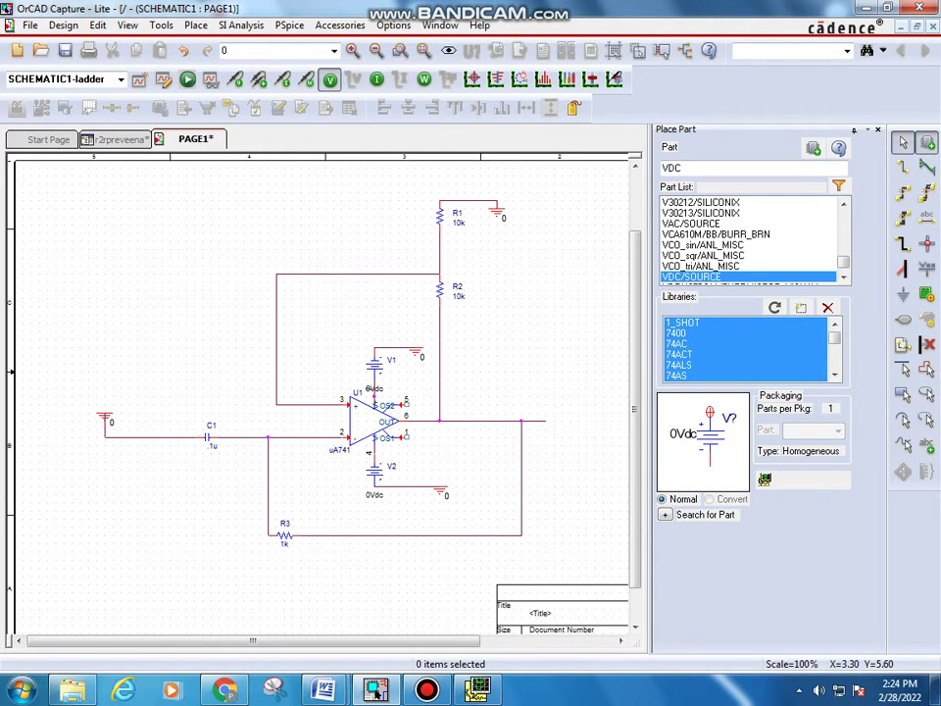
Step: Set resistor R3's value to 4.7k
double_click(284, 542)
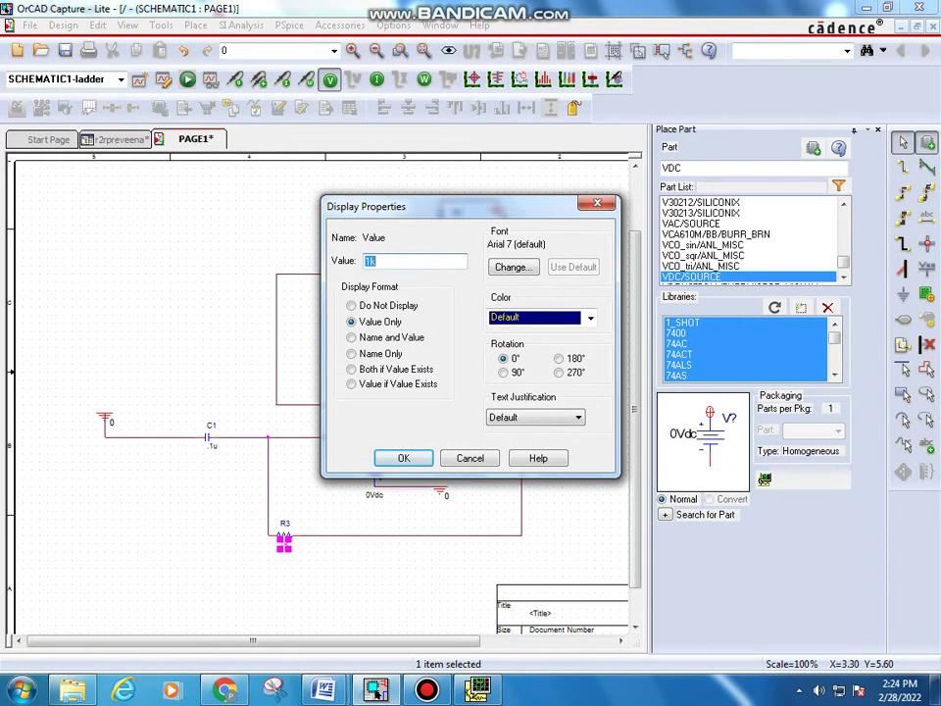
text(4.7k)
key(Return)
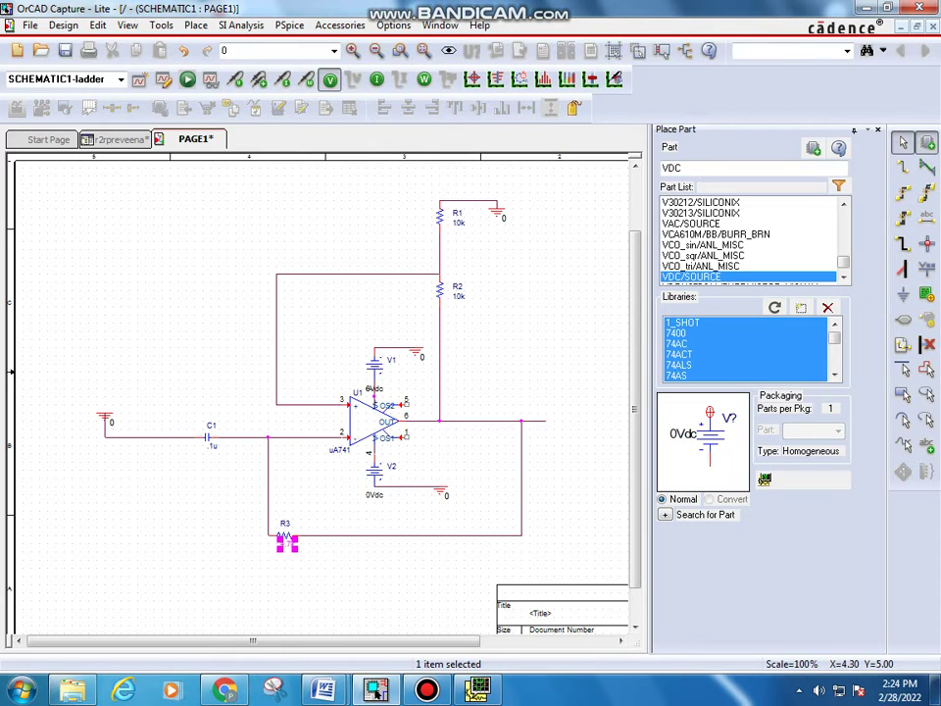
Step: Set the DC value of source V2, below the op-amp, to 15
click(375, 494)
double_click(373, 495)
text(1)
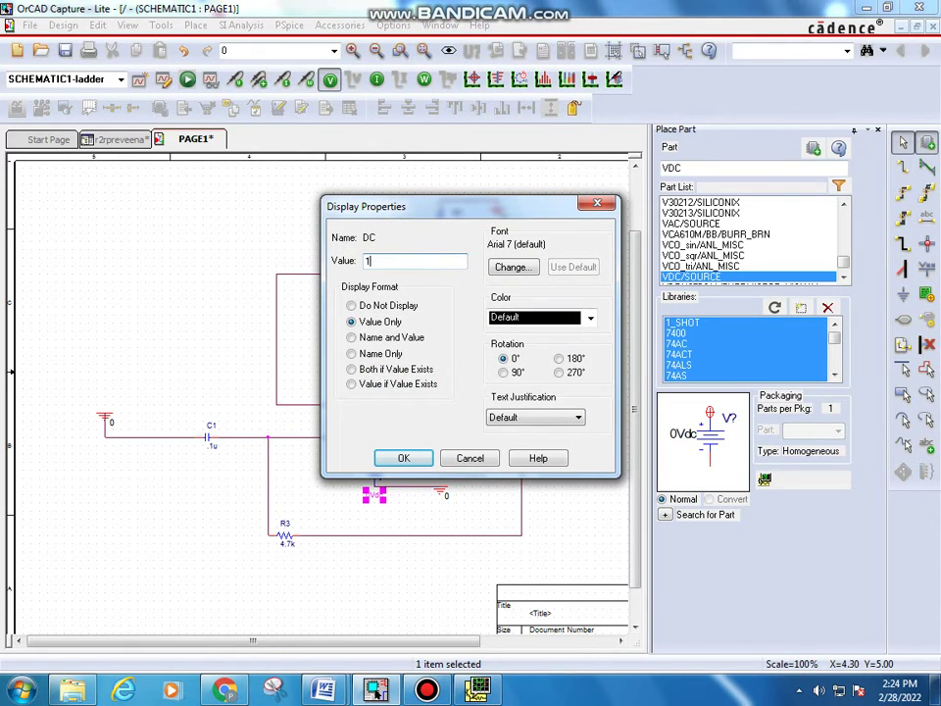
text(5)
key(Return)
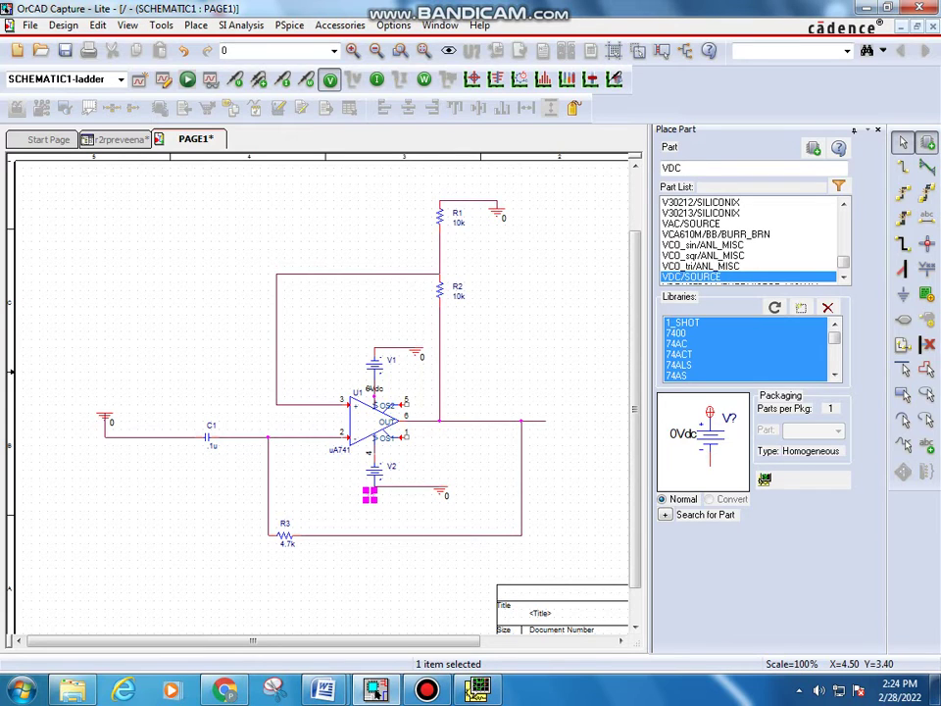
Step: Set the DC value of source V1, above the op-amp, to 15
double_click(375, 393)
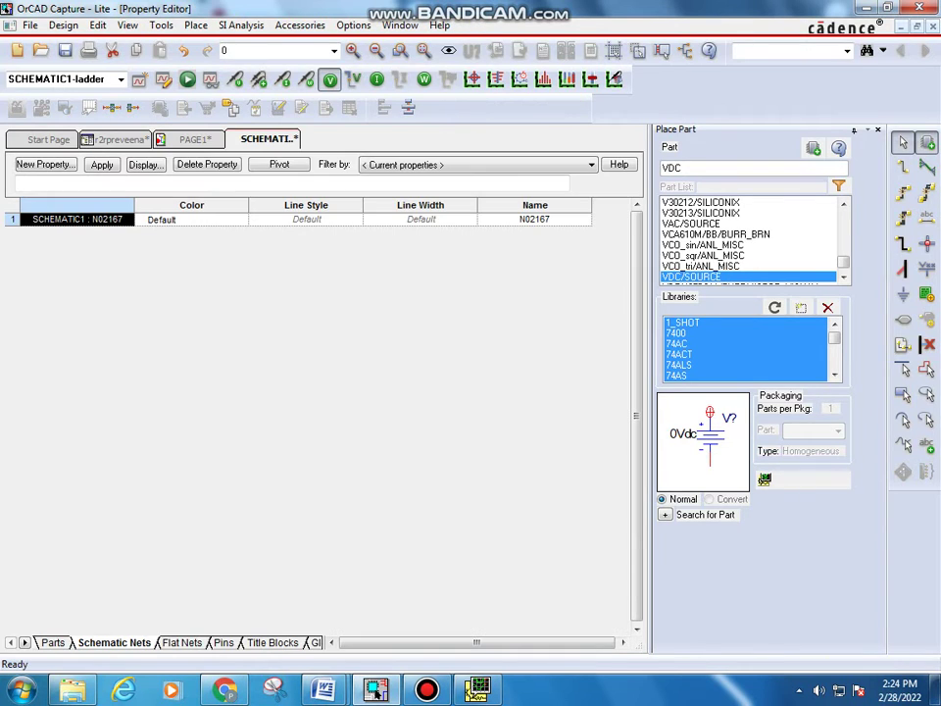
click(195, 139)
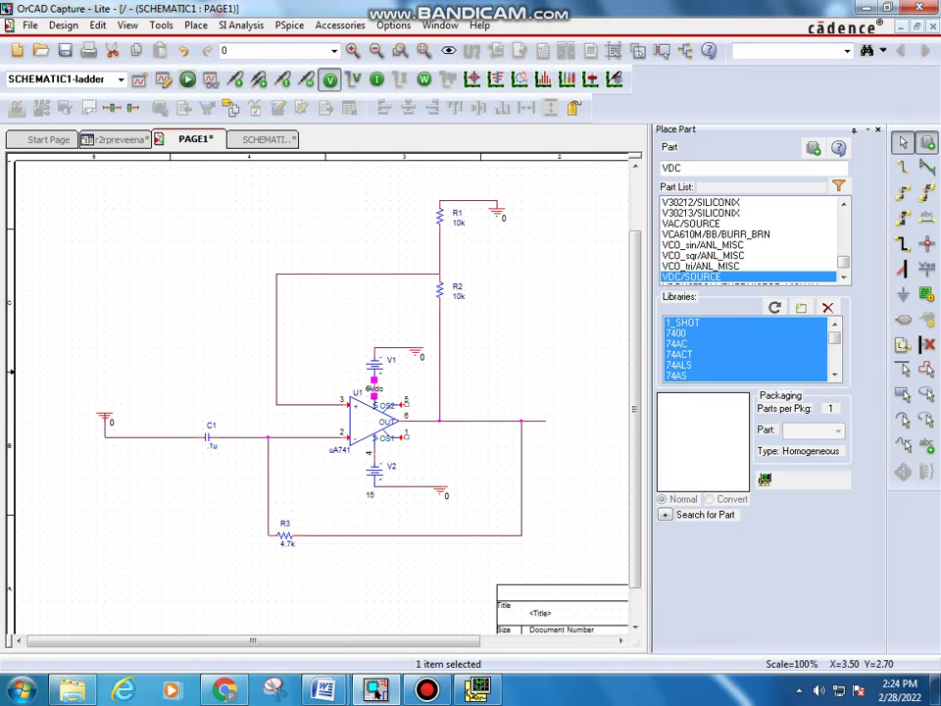
click(374, 389)
double_click(374, 389)
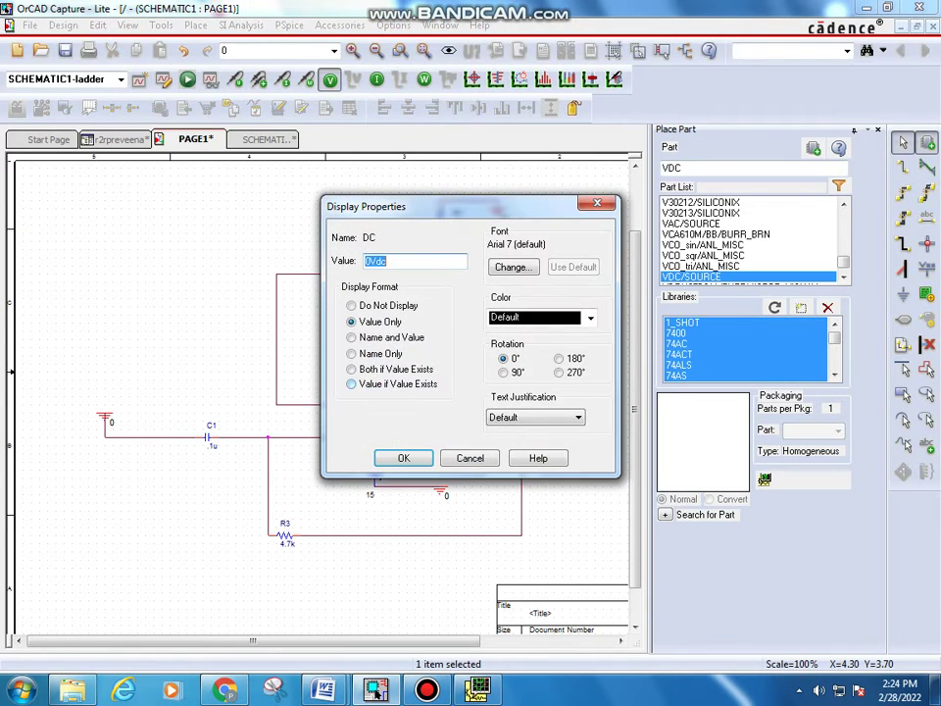
text(15)
key(Return)
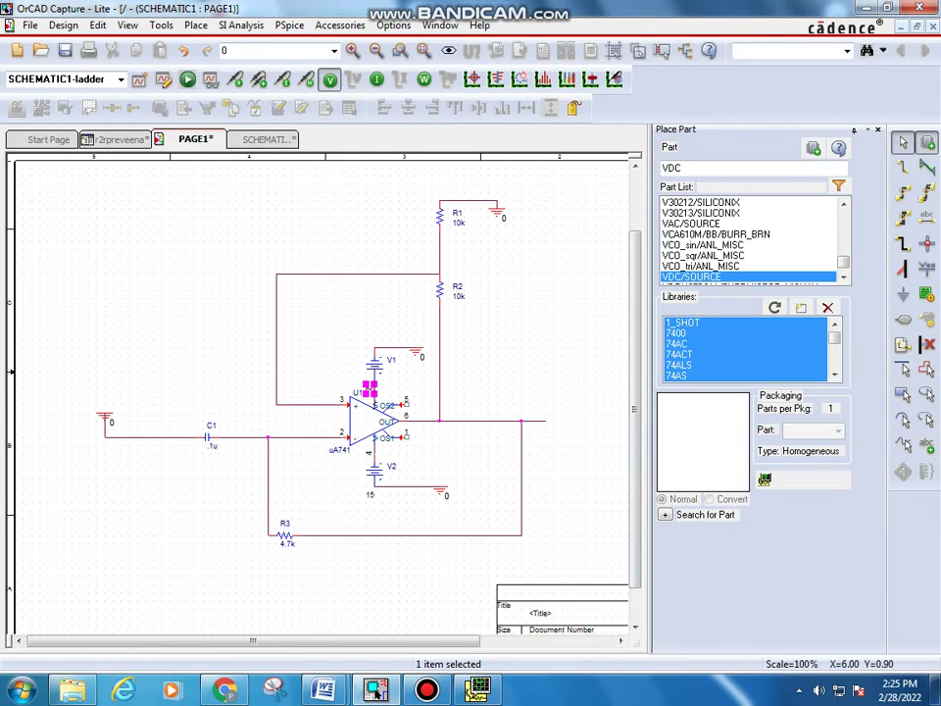
Step: Create a new PSpice simulation profile named astable, without inheriting from another profile
click(289, 25)
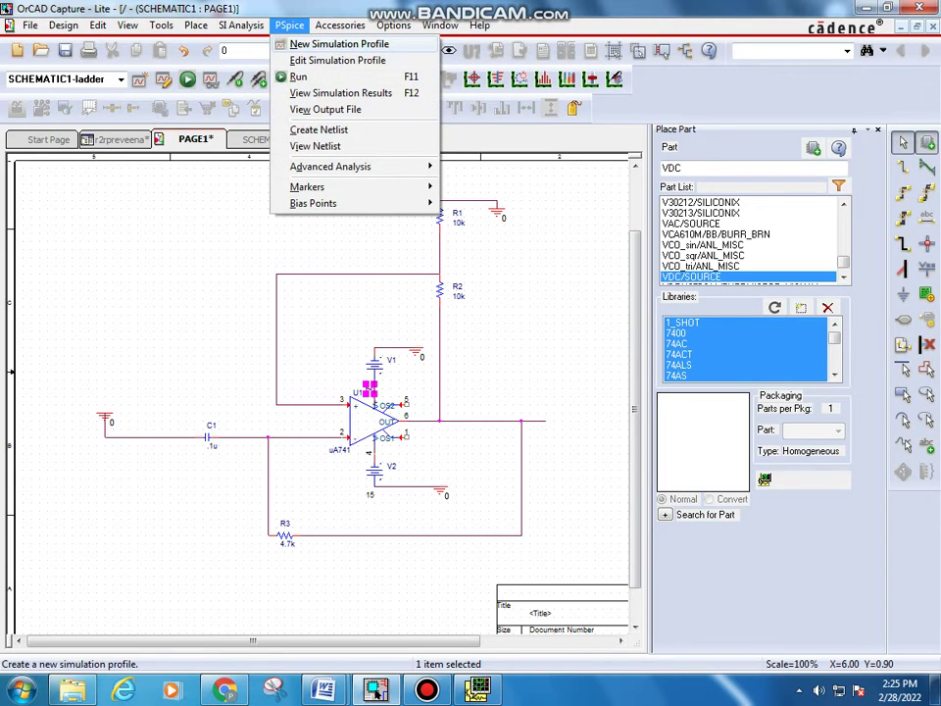
click(338, 44)
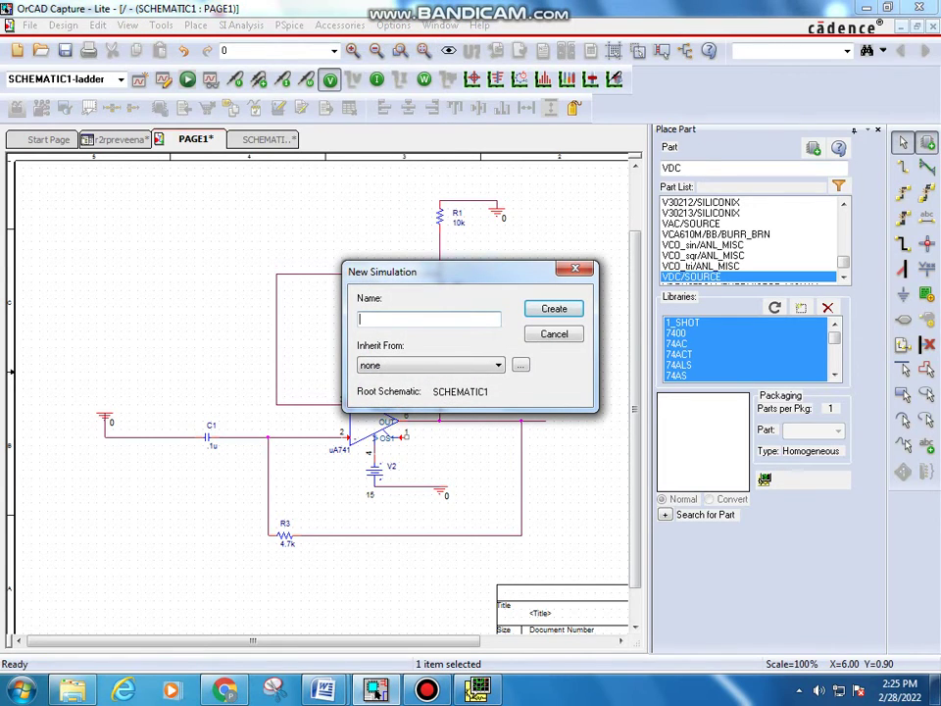
text(astable)
key(Return)
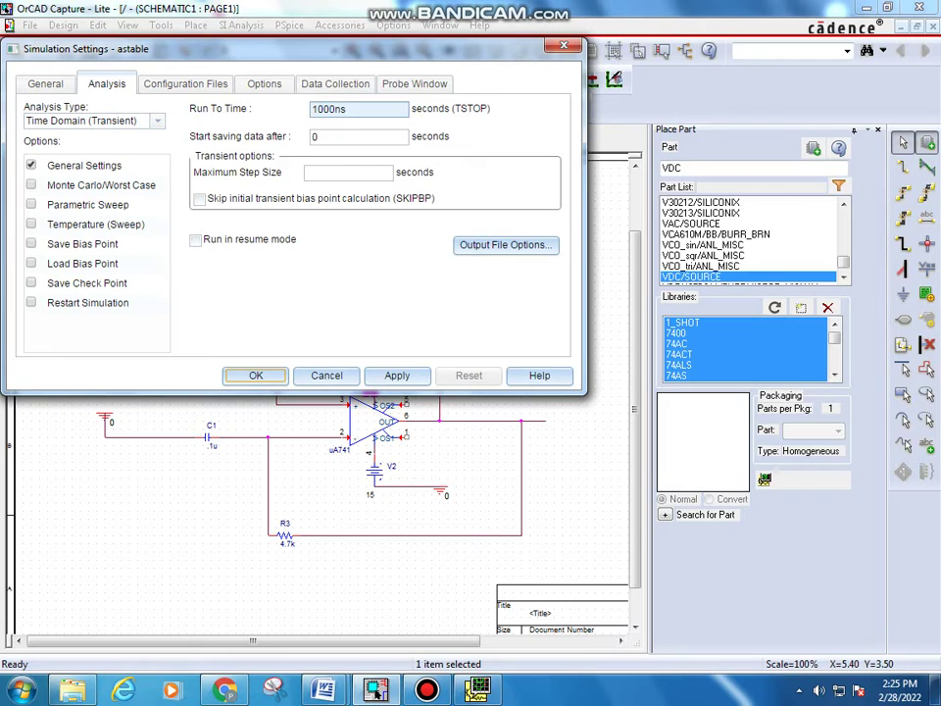
Step: Set the transient analysis to run to 30m, save data after 28m, and use a maximum step size of 10u
double_click(343, 109)
text(30m)
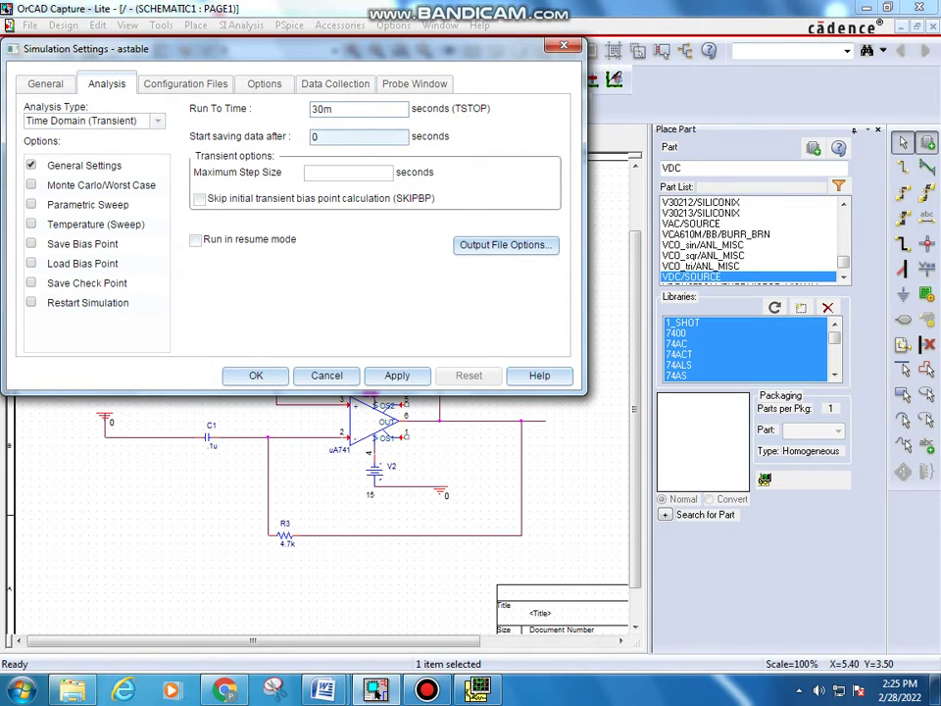
key(Tab)
text(28m)
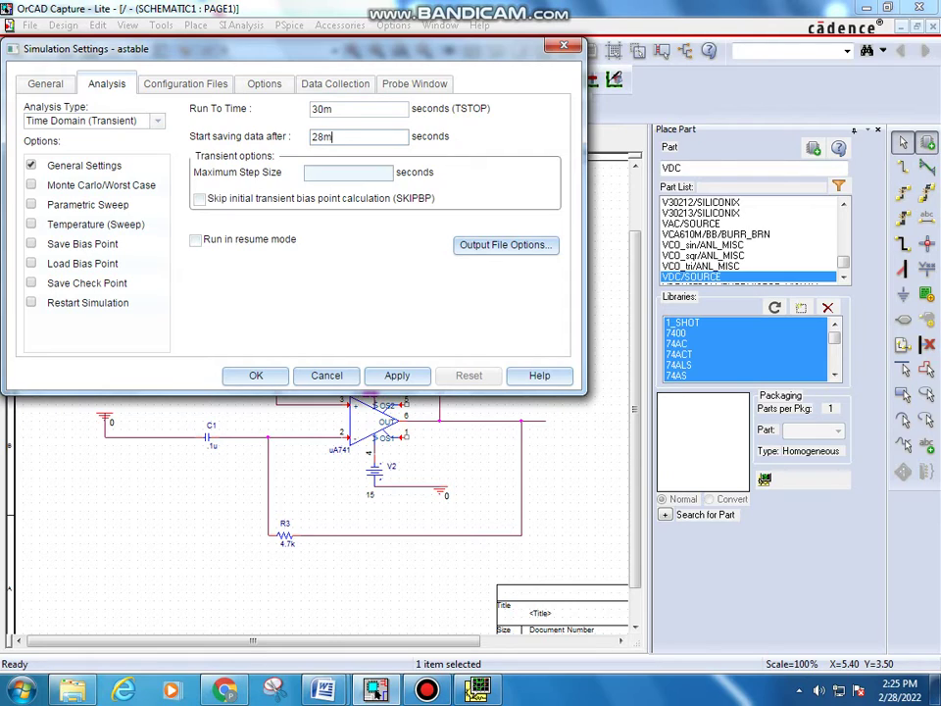
key(Tab)
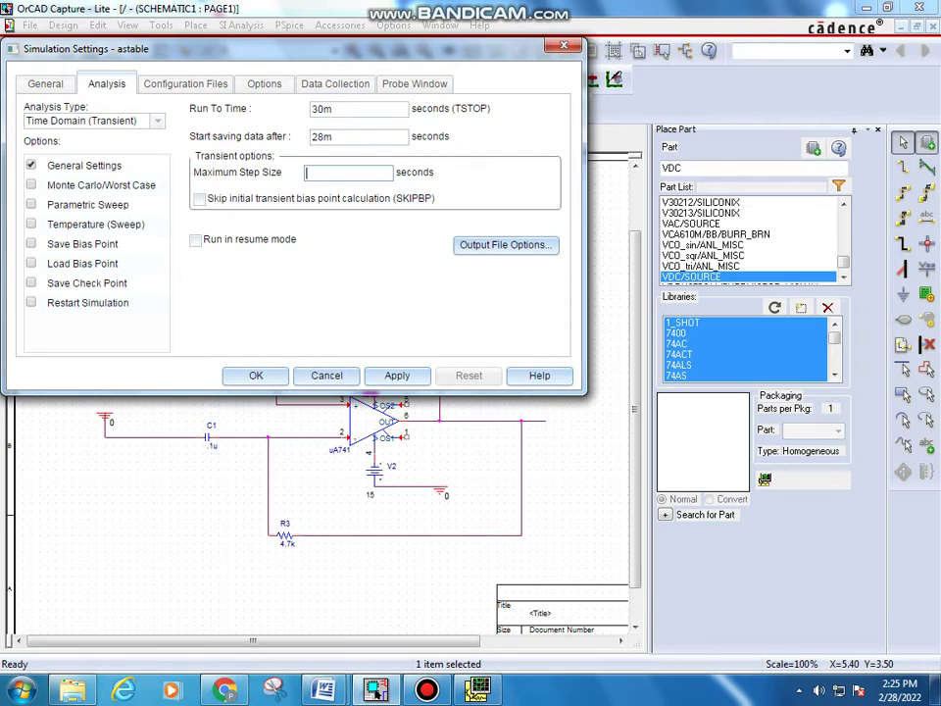
text(10u)
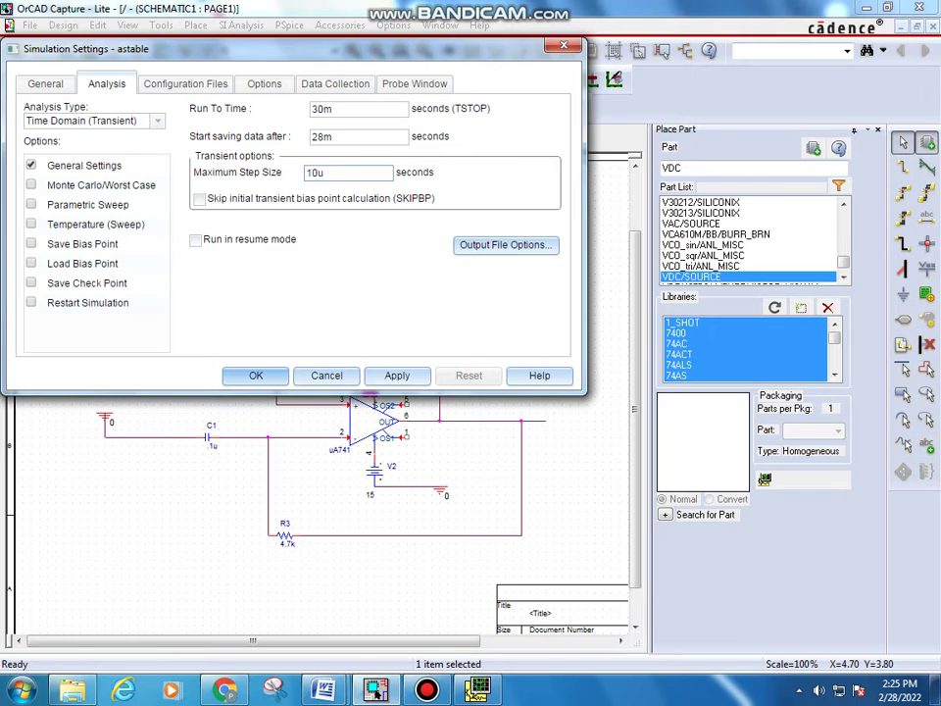
click(256, 376)
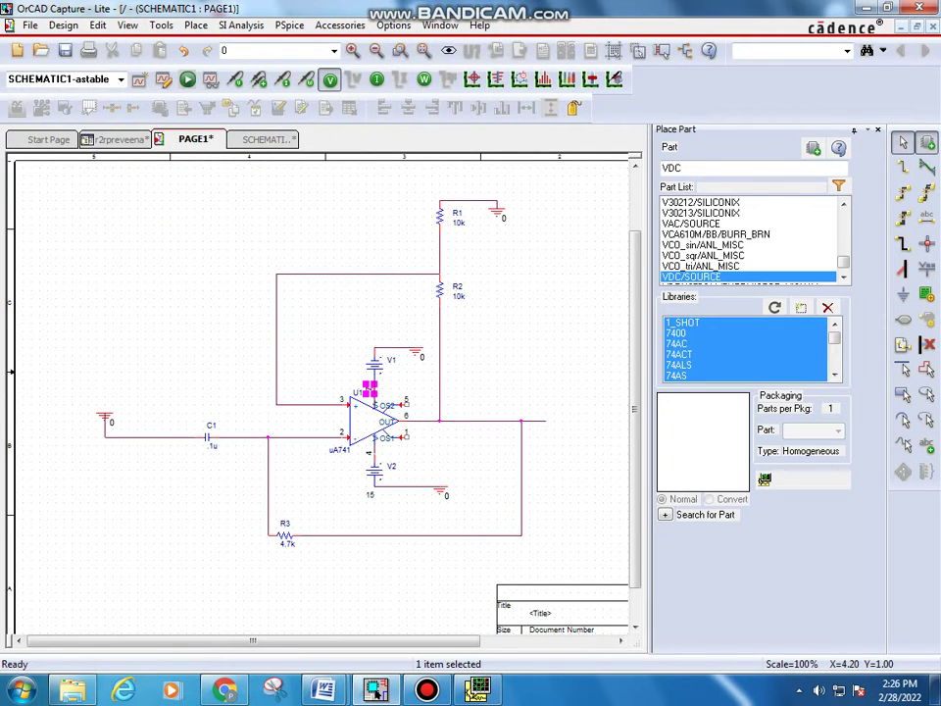
Step: Place a voltage marker on the op-amp's output wire and label that wire with the net alias astableoutput
click(235, 79)
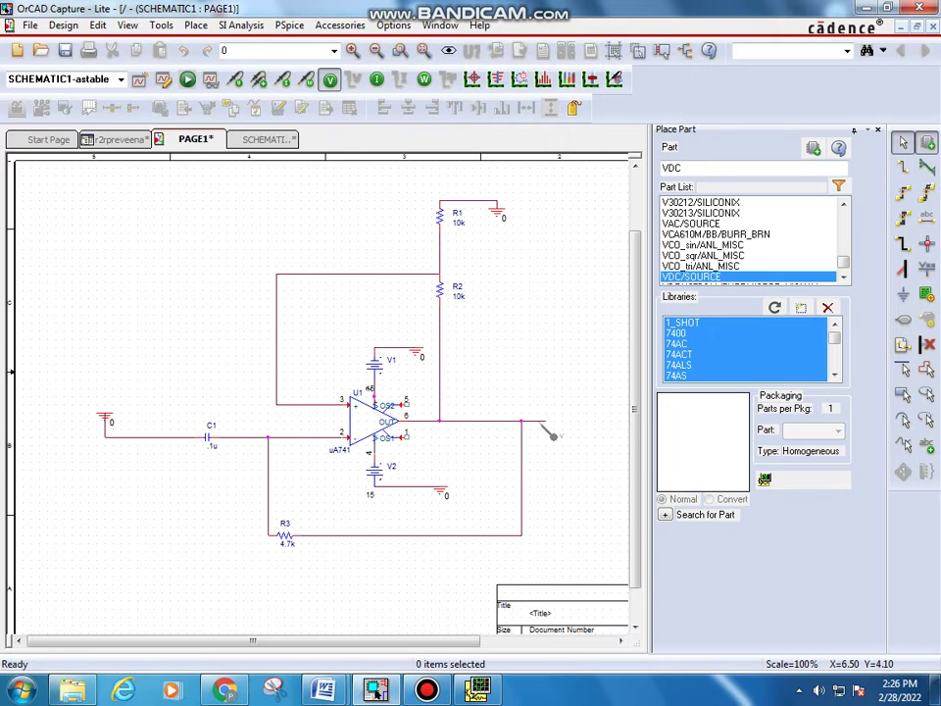
click(541, 422)
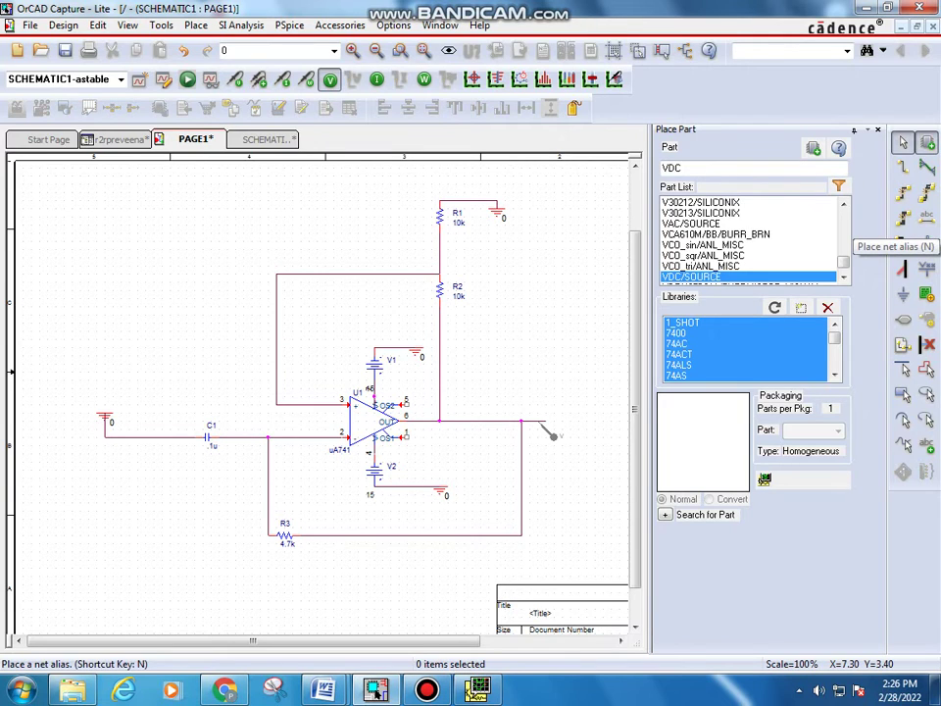
click(903, 240)
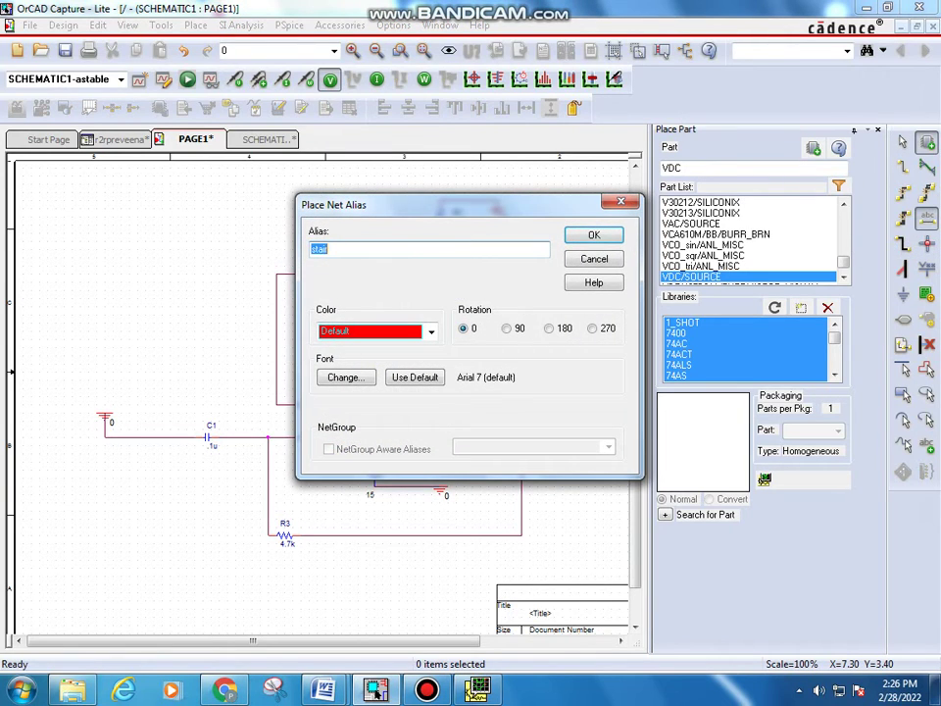
text(astableoutput)
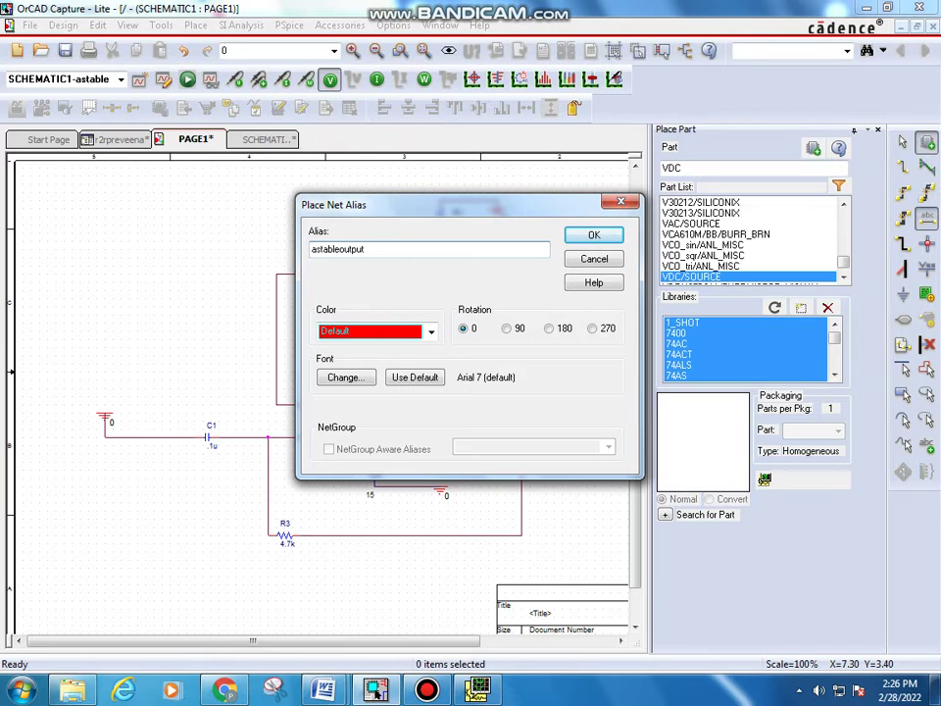
key(Return)
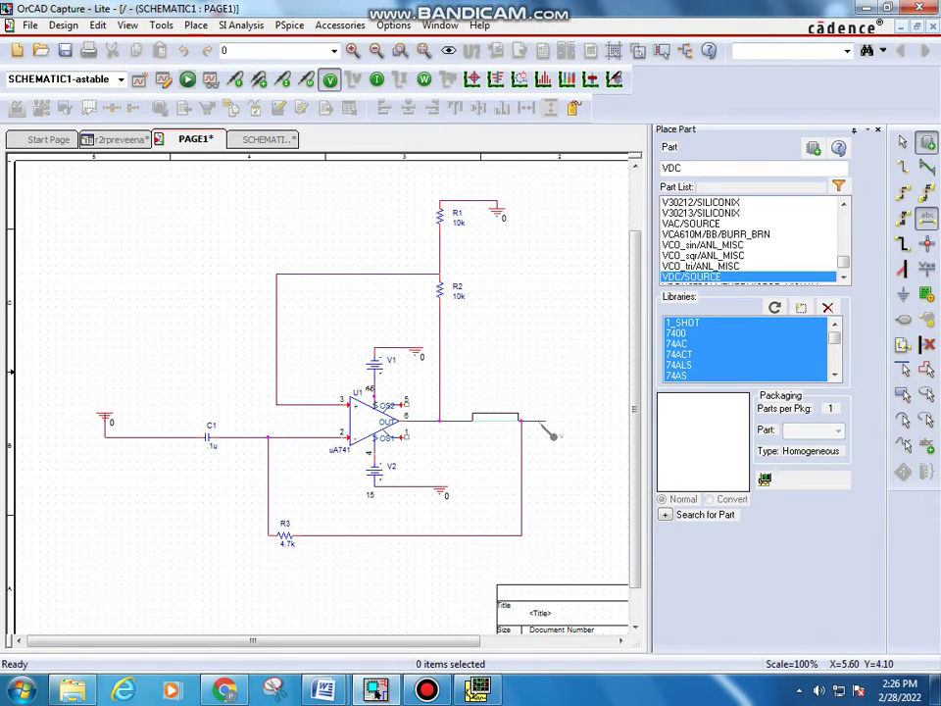
click(464, 421)
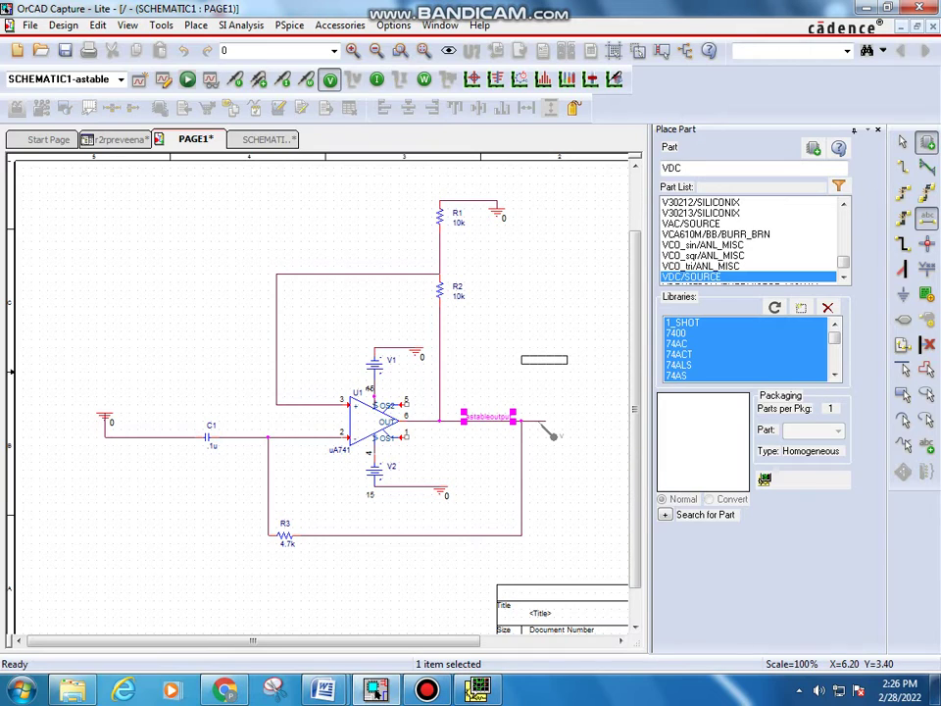
key(Escape)
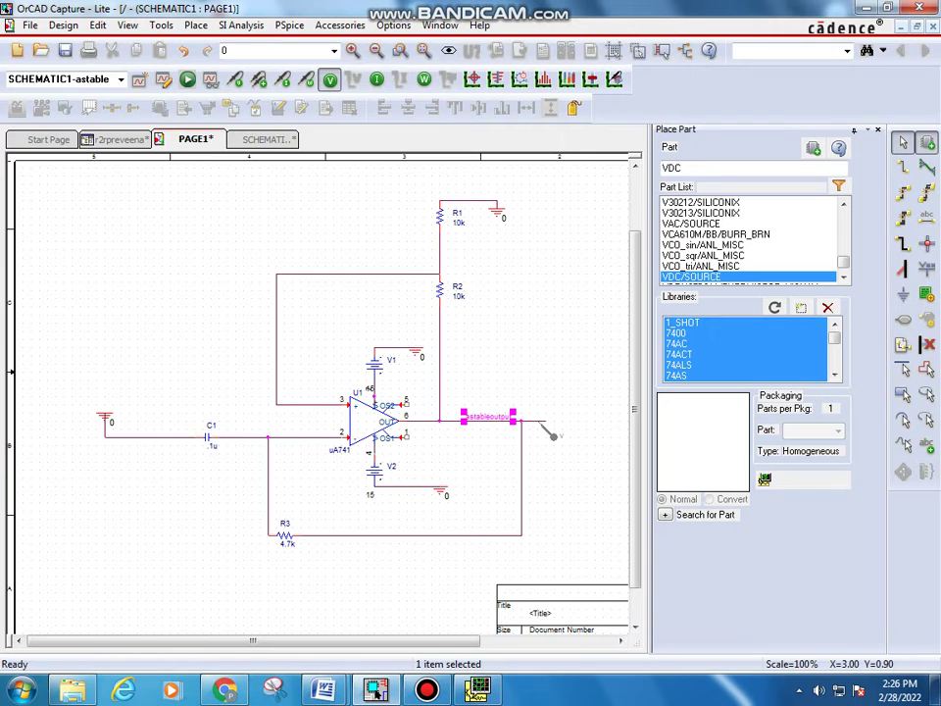
Step: Run the simulation, and rerun it with a second voltage marker placed on the wire between C1 and the op-amp's inverting input
click(187, 80)
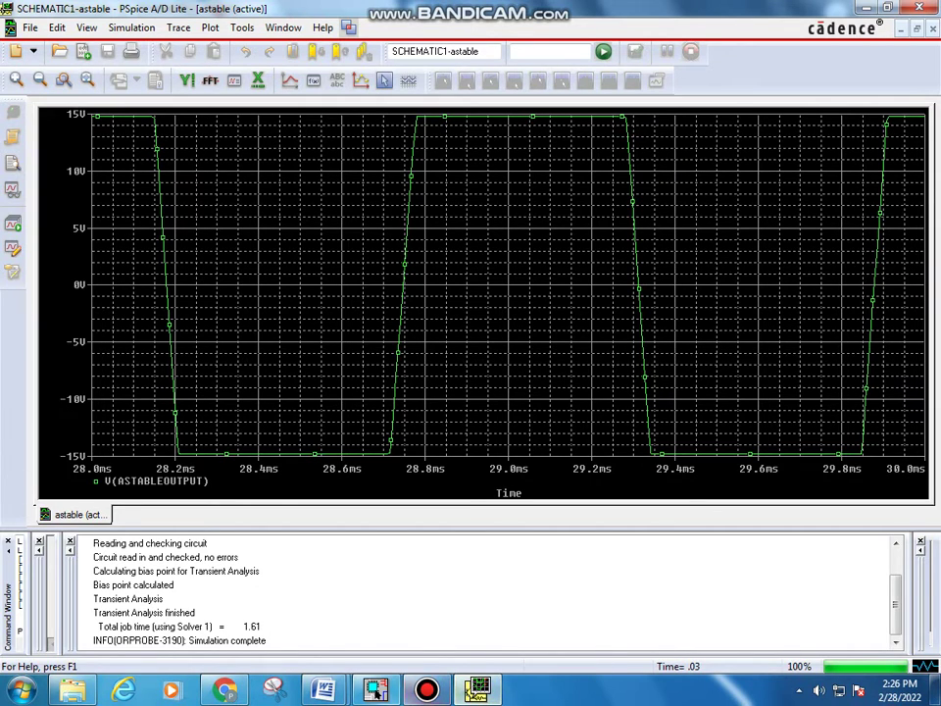
click(375, 690)
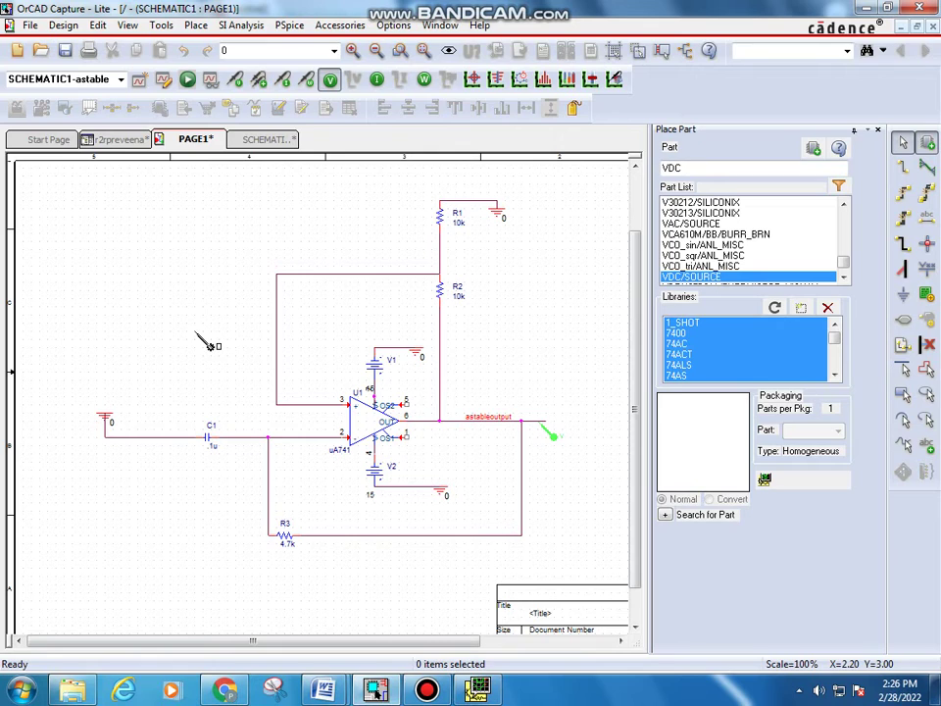
click(250, 449)
key(F11)
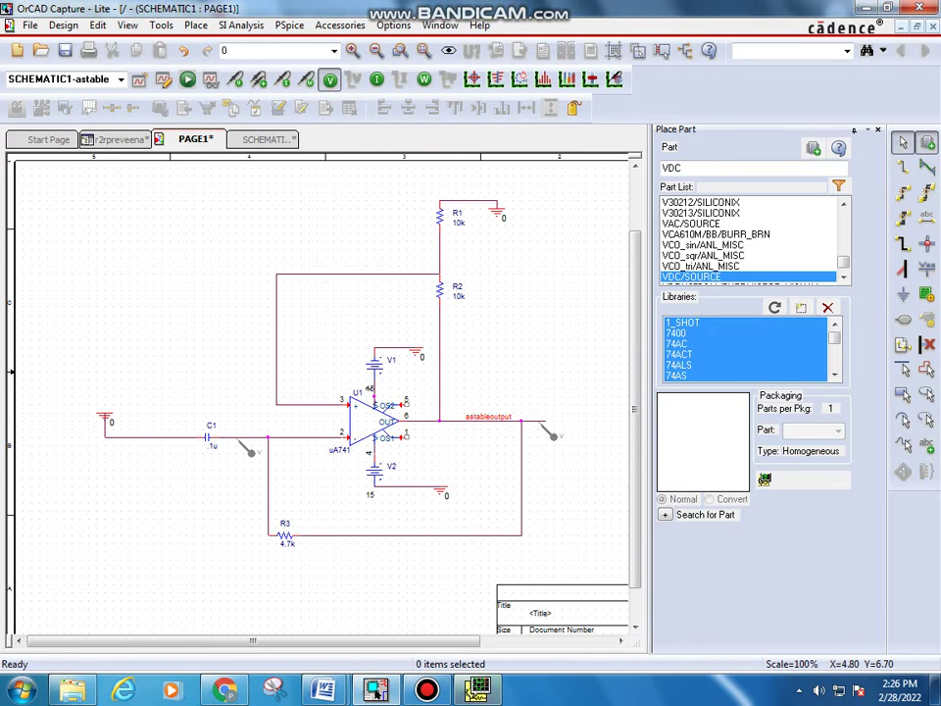
click(478, 691)
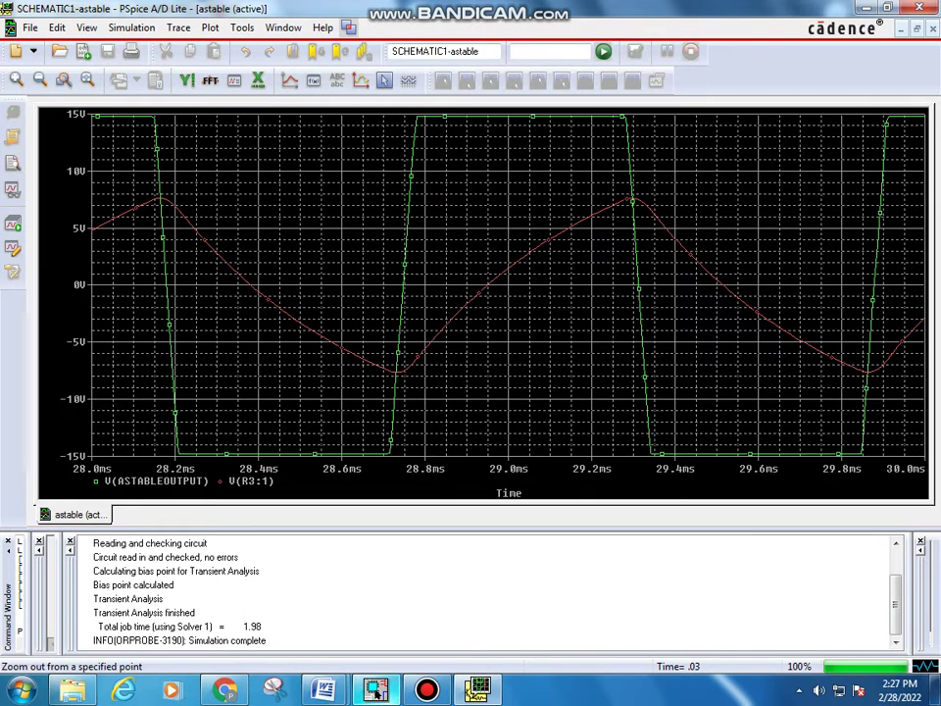
click(426, 690)
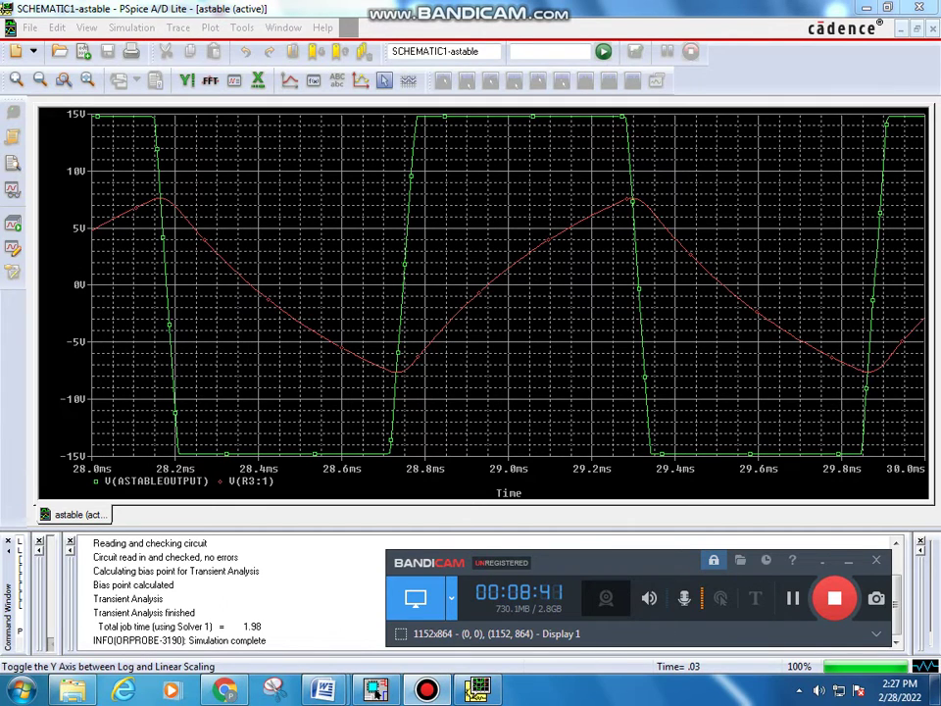
click(477, 690)
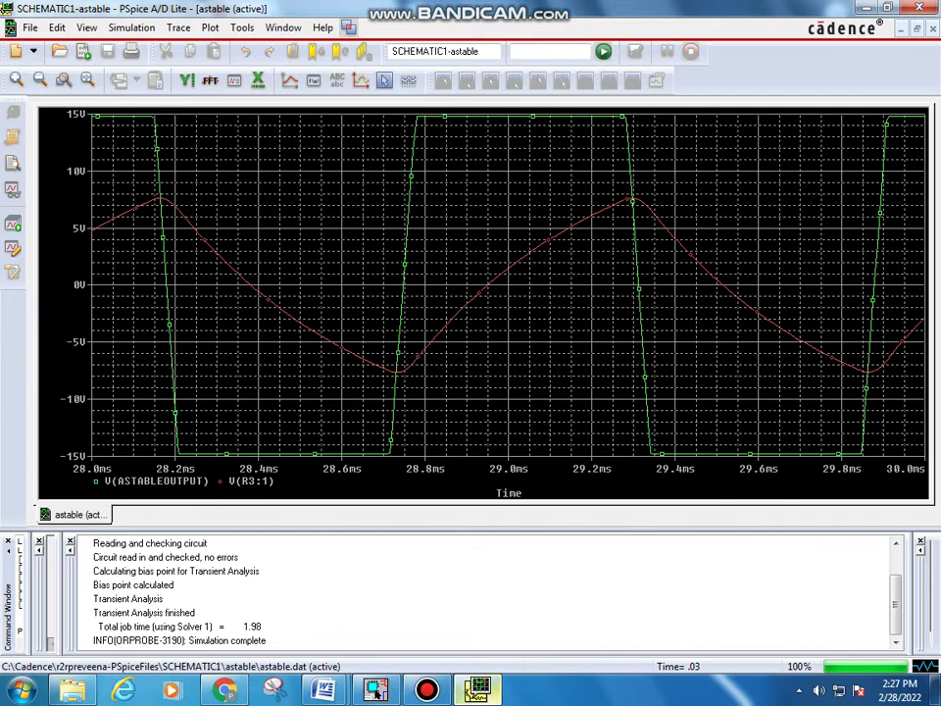
Step: Add a second plot to the waveform window and add the trace V(astableoutput) to it
click(210, 27)
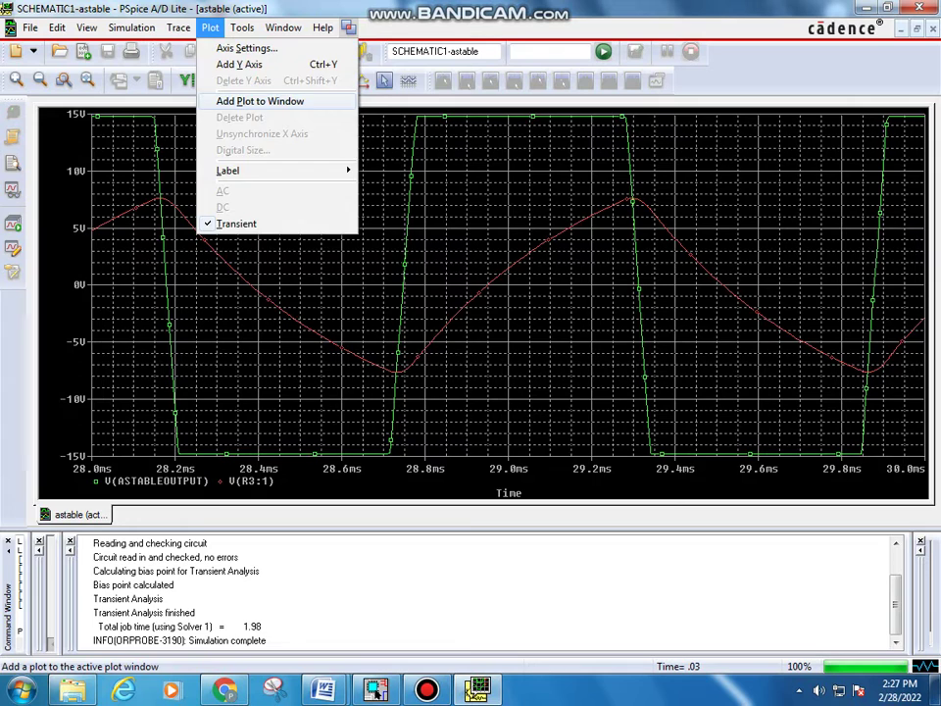
click(260, 101)
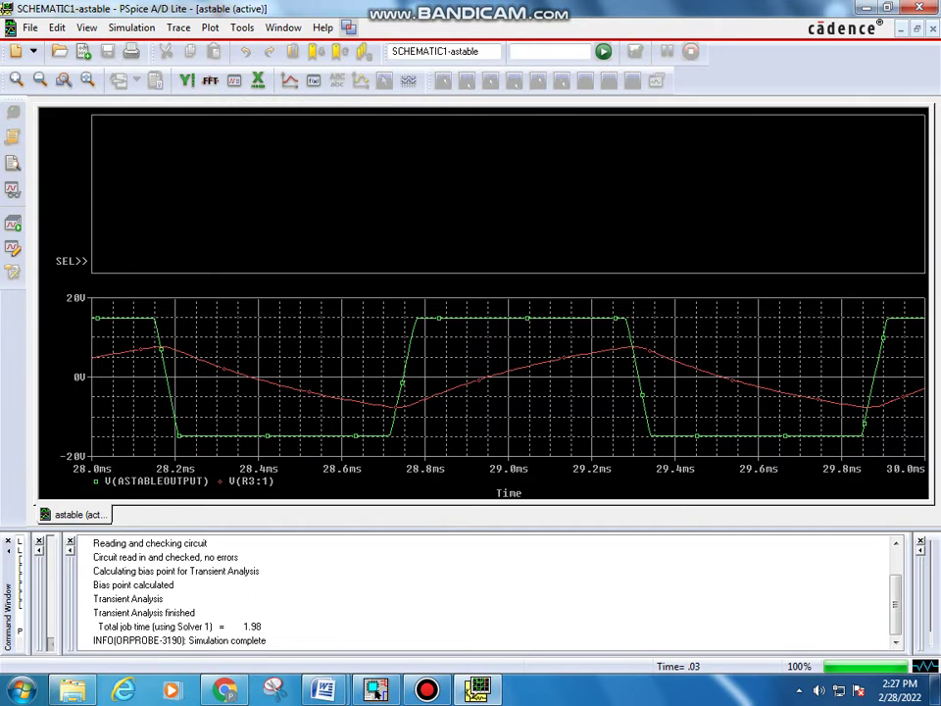
click(177, 28)
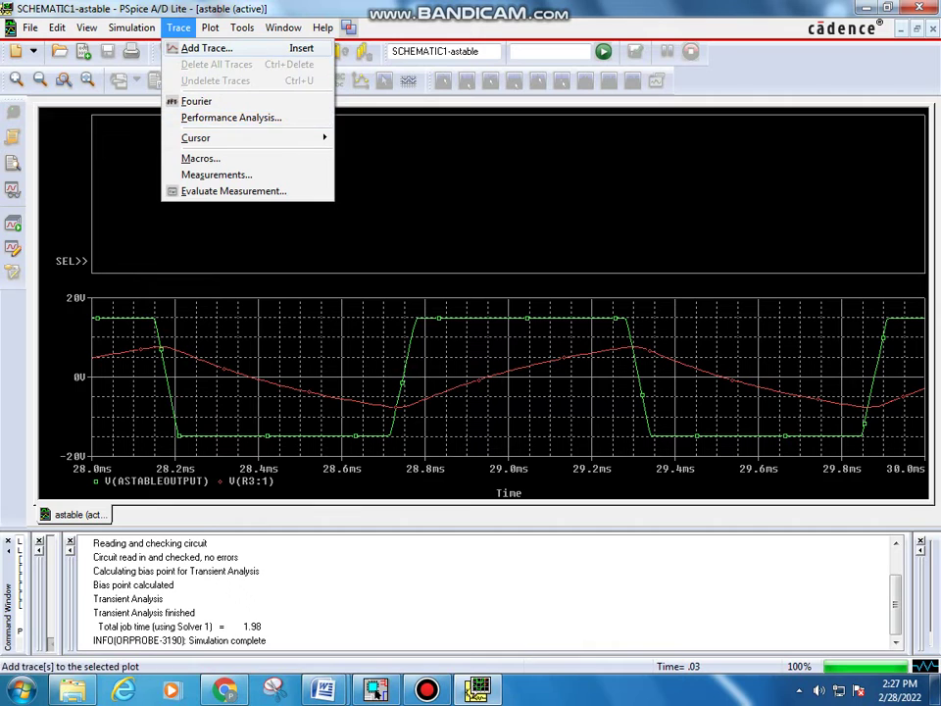
click(206, 48)
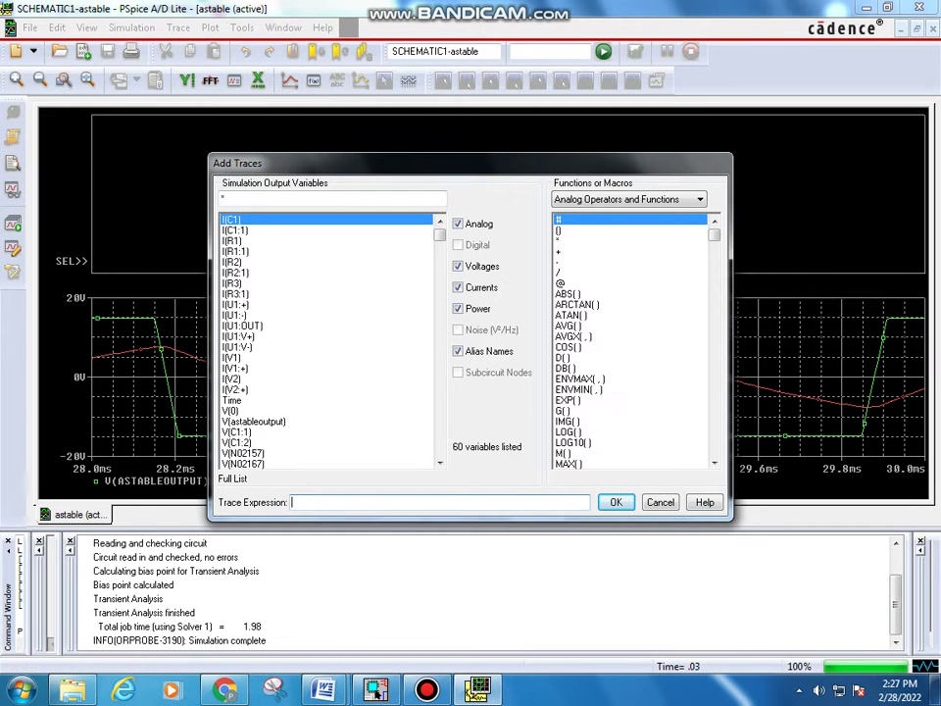
click(254, 422)
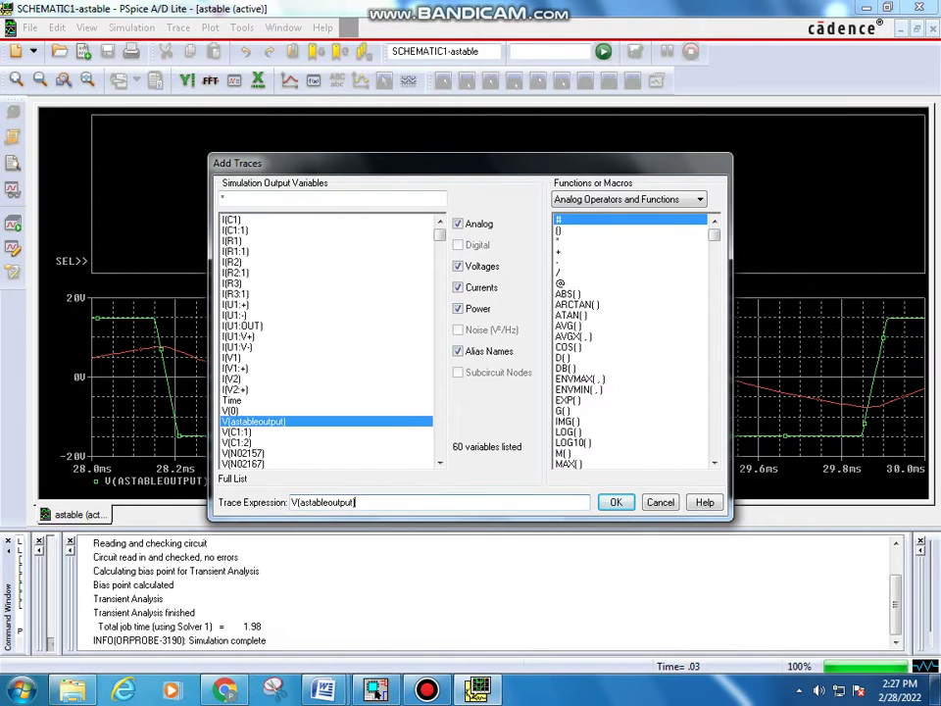
key(Return)
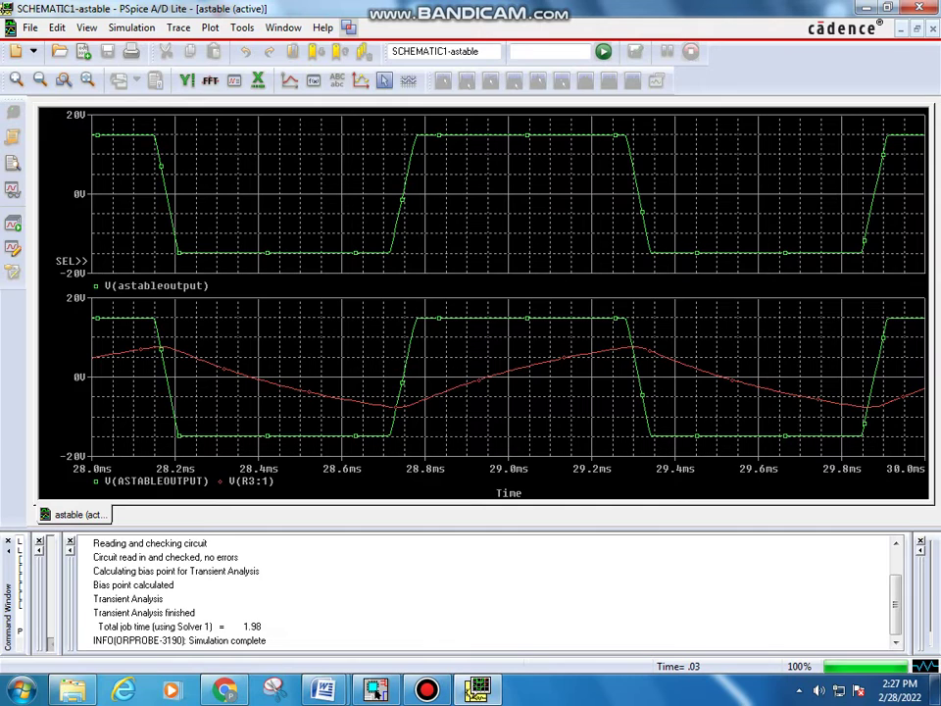
Step: Delete the lower plot that combines the V(ASTABLEOUTPUT) and V(R3:1) traces
click(70, 443)
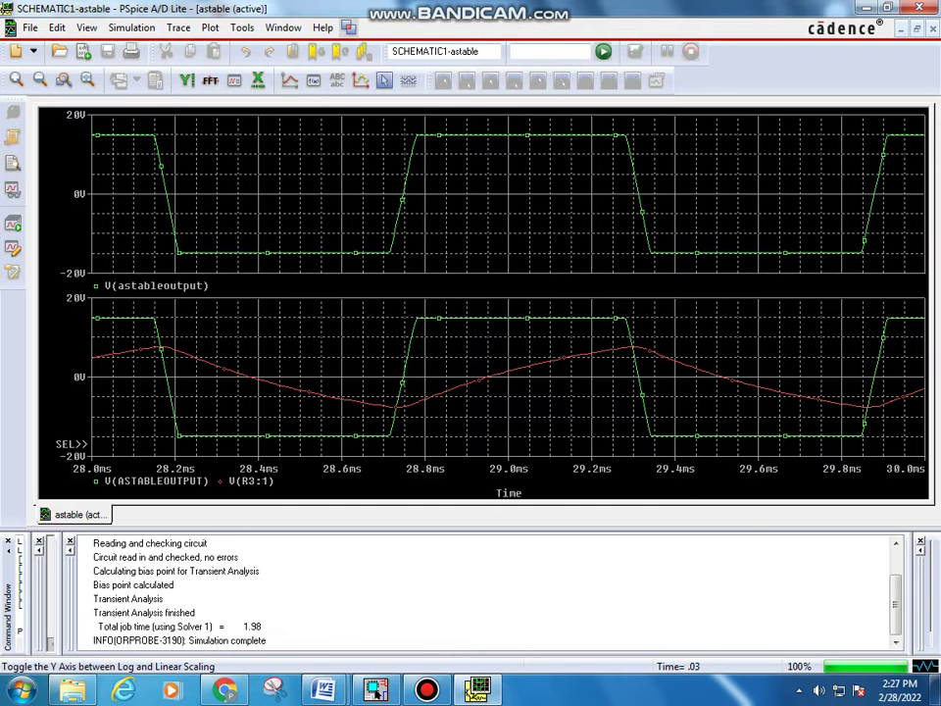
right_click(169, 165)
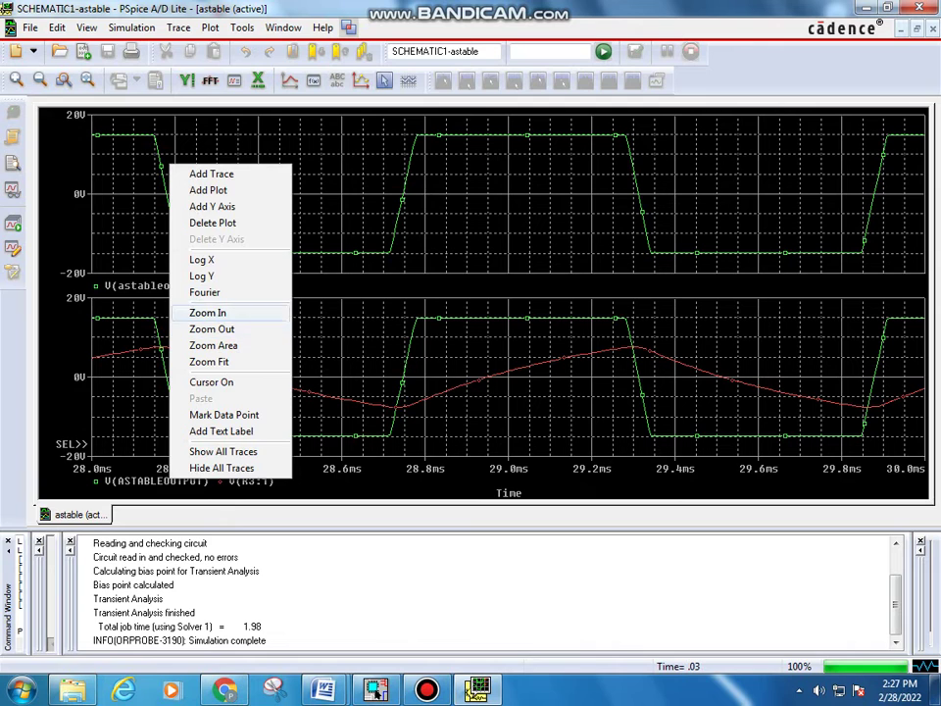
click(212, 222)
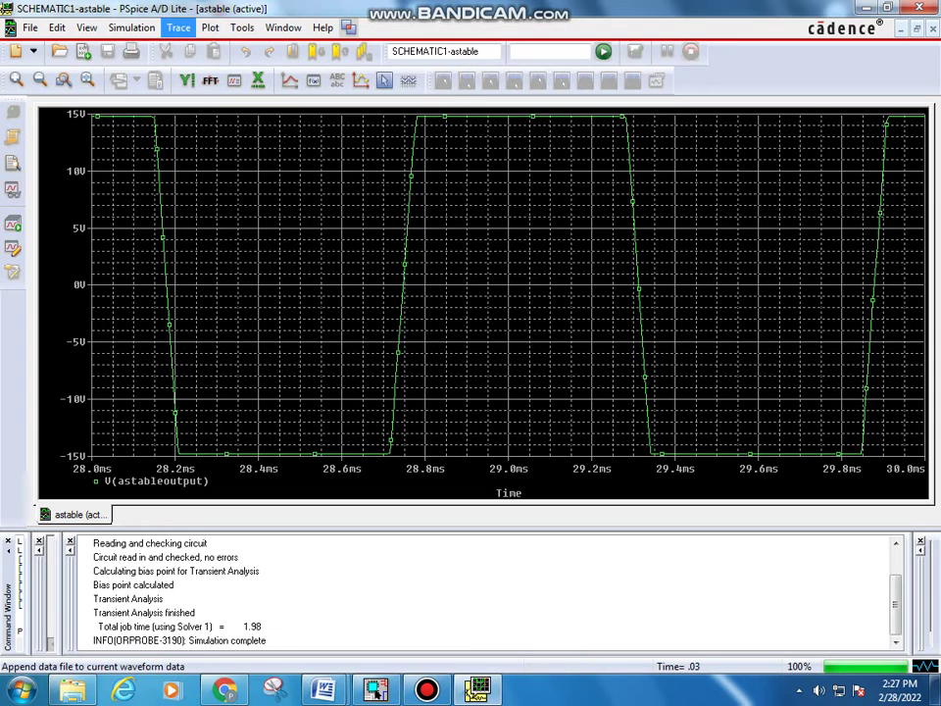
Step: Add a new empty plot above the V(astableoutput) plot and open the list of traces for it
click(209, 28)
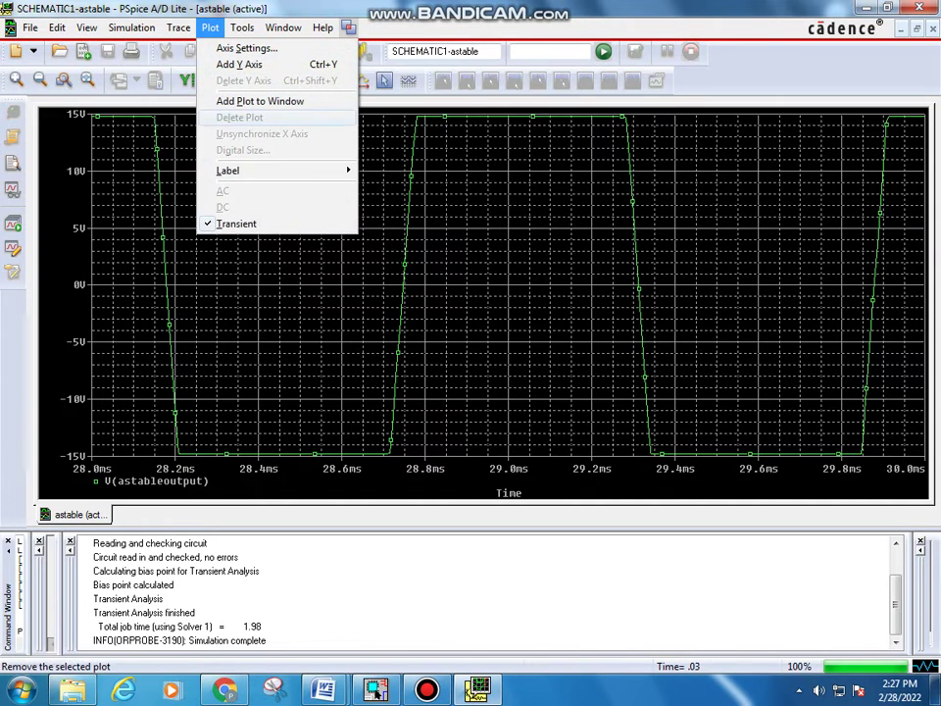
click(227, 102)
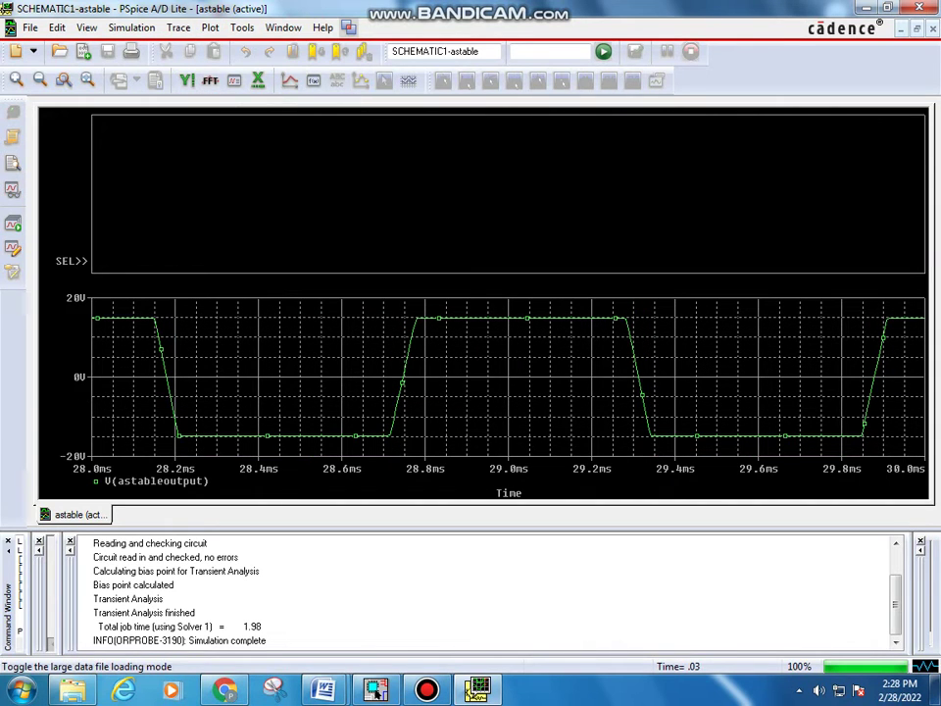
click(177, 28)
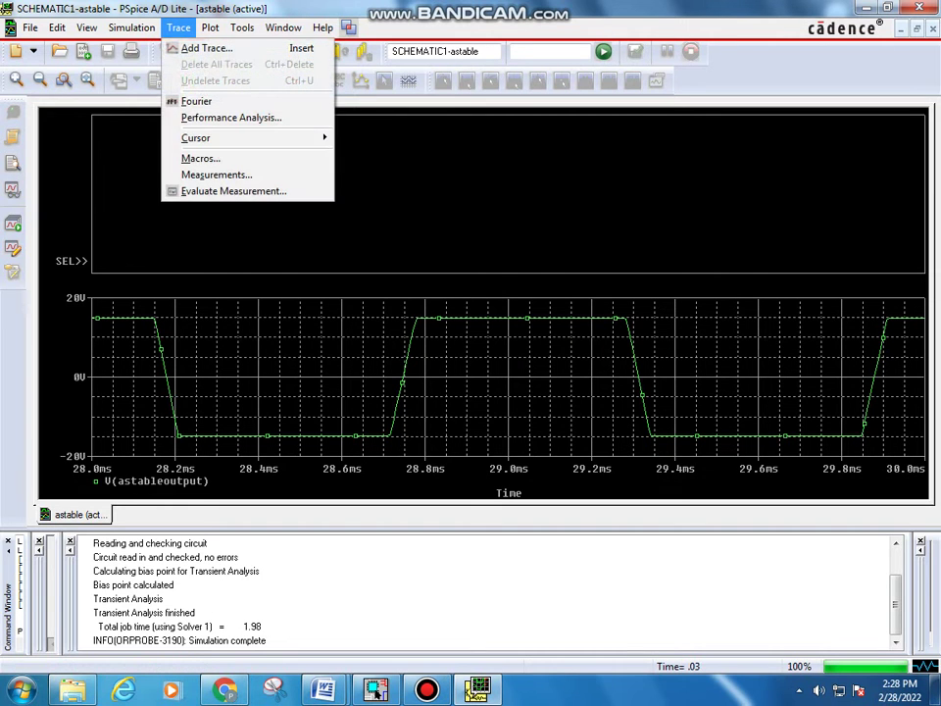
click(201, 48)
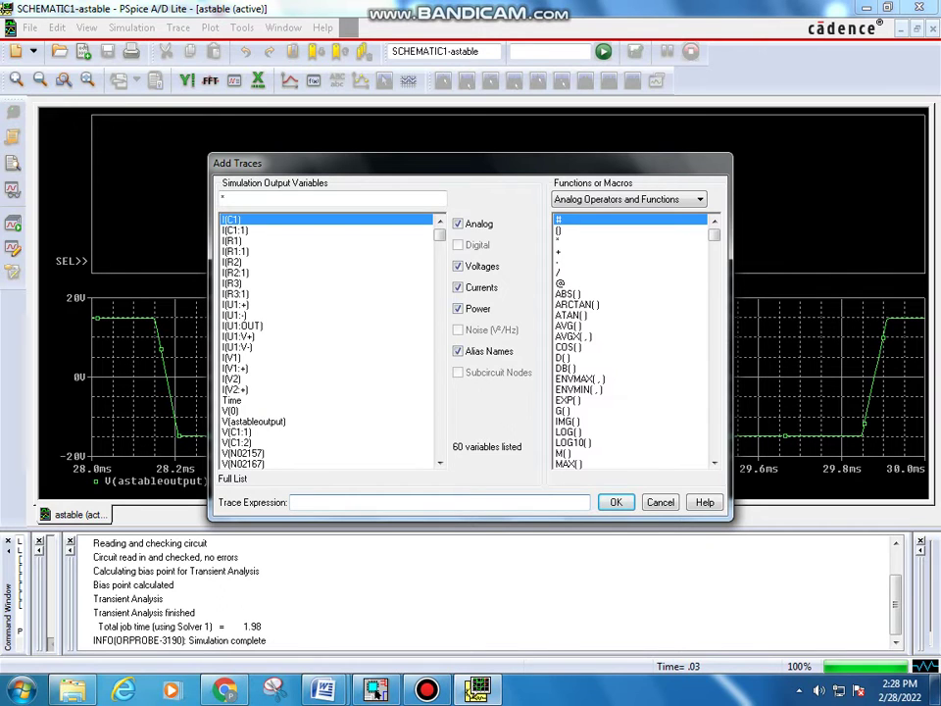
Step: Look through the simulation output variables for a trace to put in the empty plot
click(440, 462)
click(439, 462)
click(439, 461)
click(439, 462)
click(440, 462)
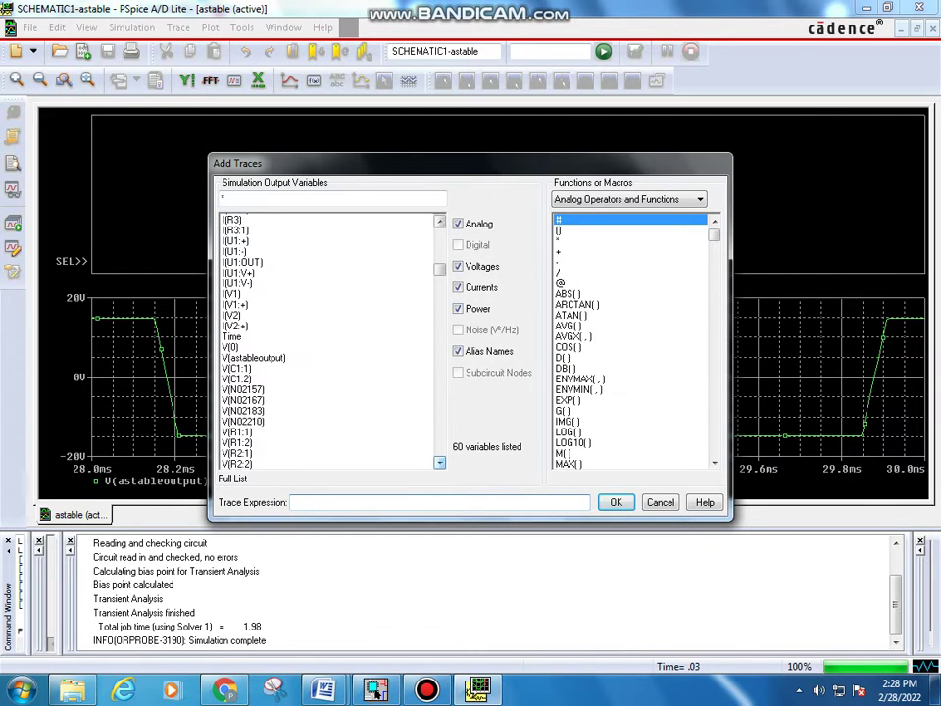
click(440, 462)
click(439, 461)
click(440, 461)
click(439, 462)
click(439, 462)
click(439, 461)
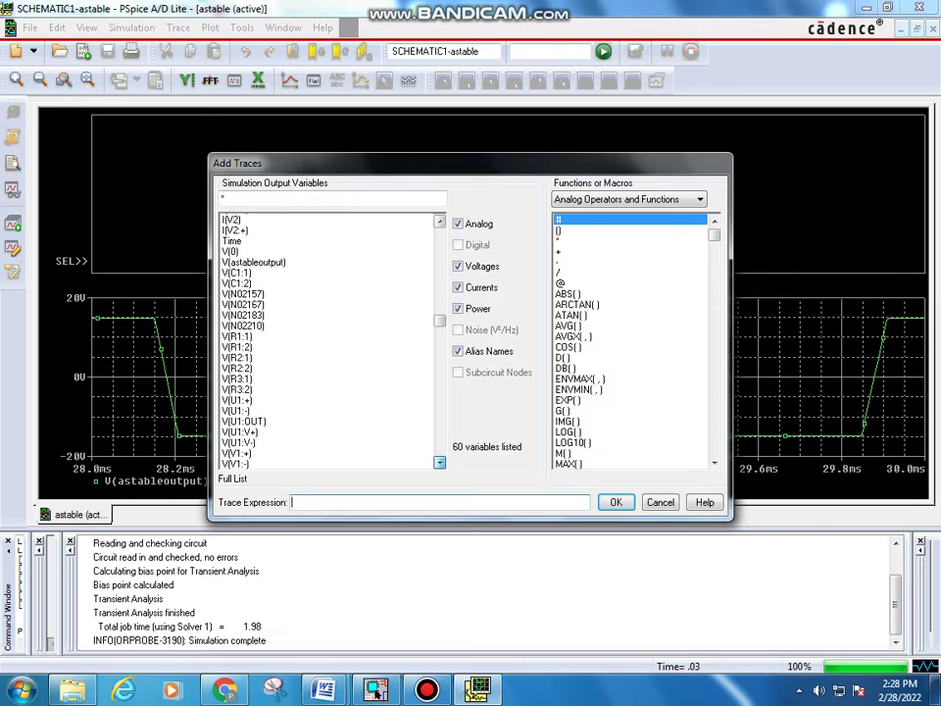
click(439, 462)
click(439, 461)
click(439, 462)
click(439, 461)
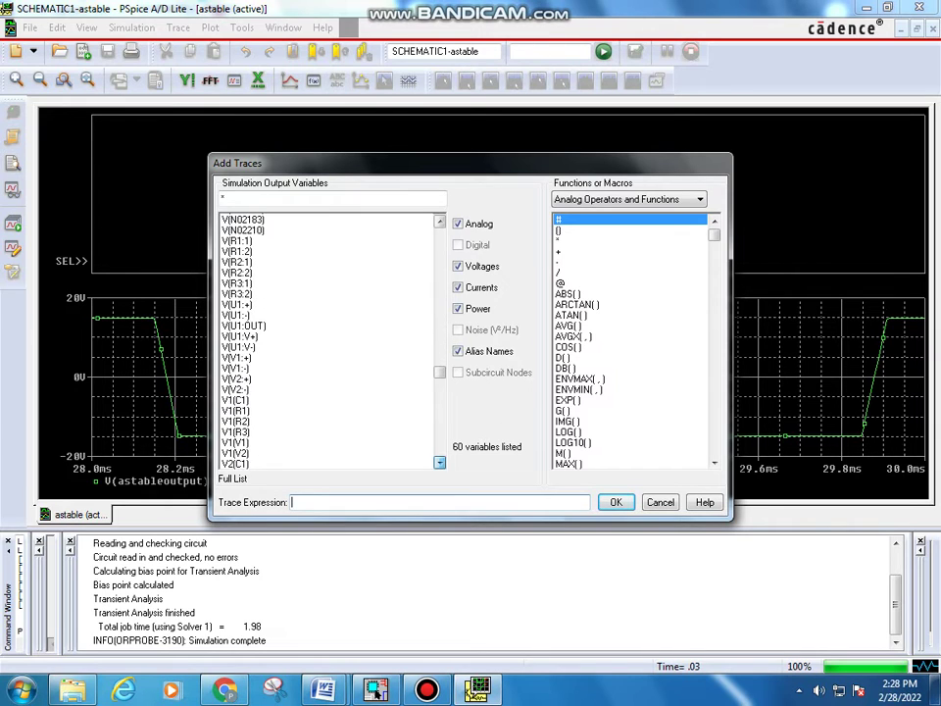
click(439, 461)
click(440, 462)
click(439, 462)
click(439, 462)
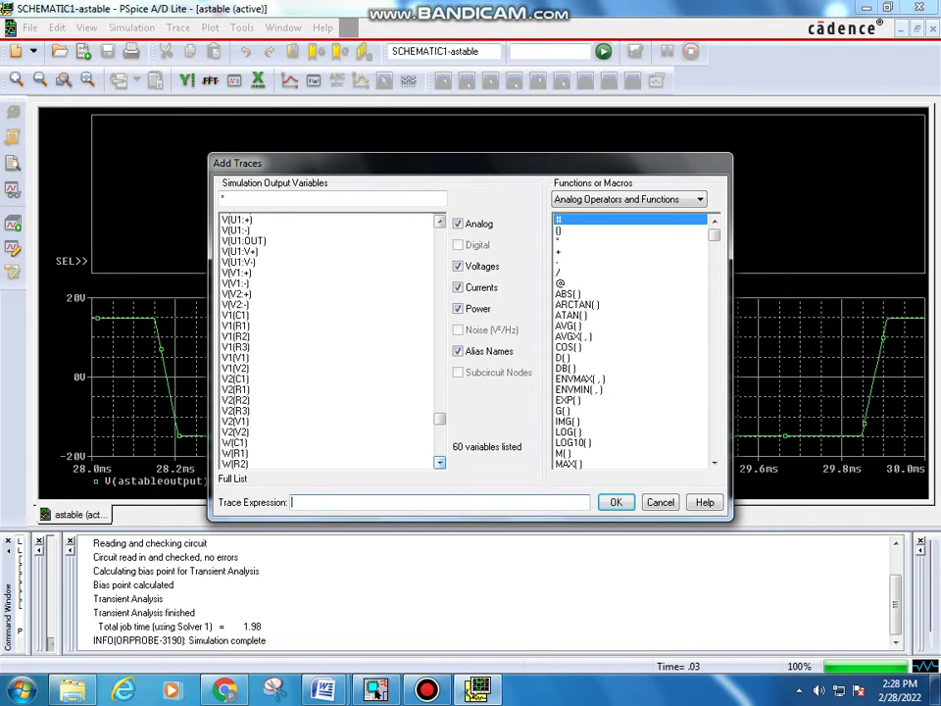
click(440, 462)
click(439, 462)
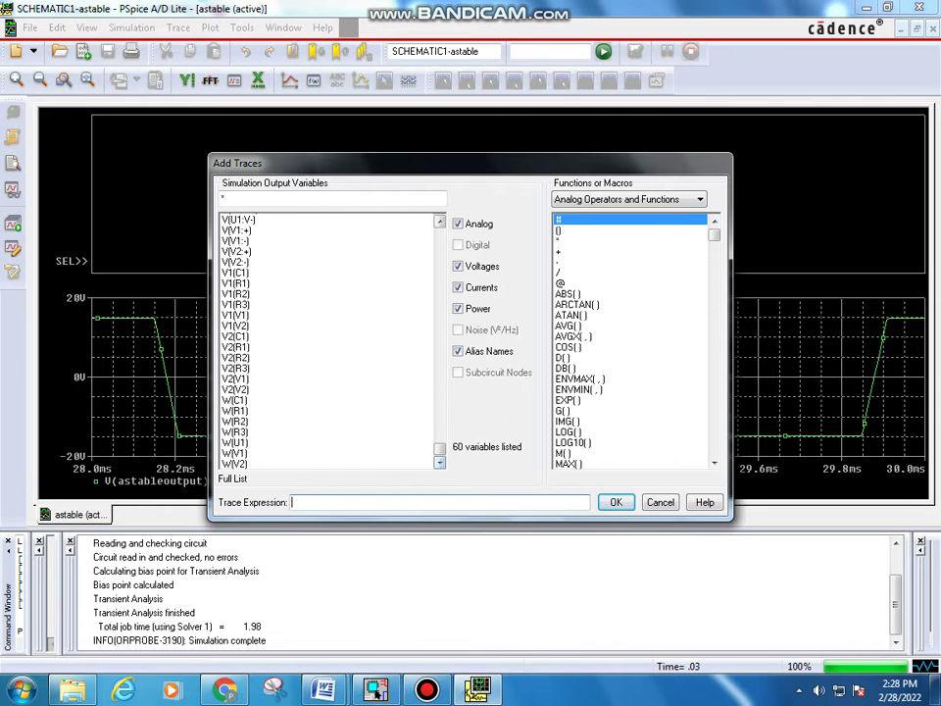
click(439, 220)
click(439, 220)
click(439, 220)
click(439, 220)
click(439, 221)
click(439, 221)
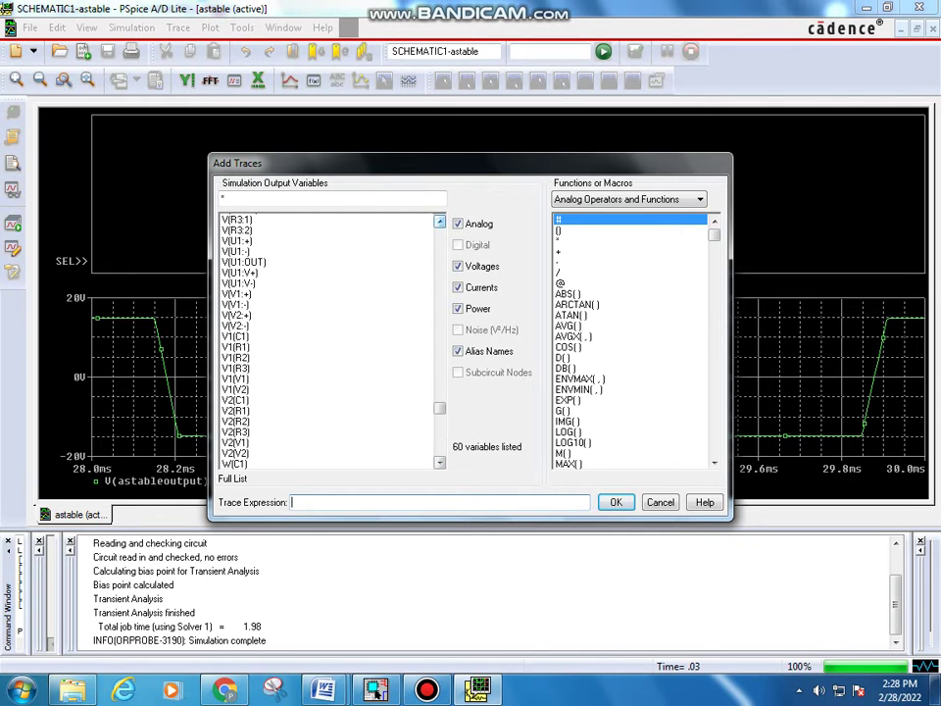
scroll(331, 341, up, 2)
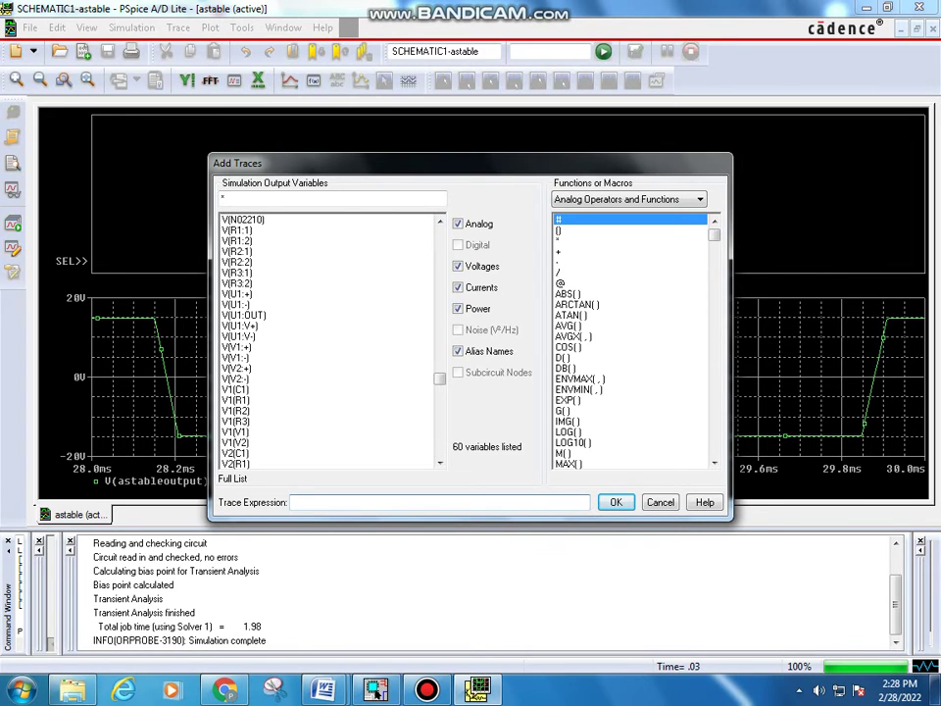
scroll(331, 340, up, 1)
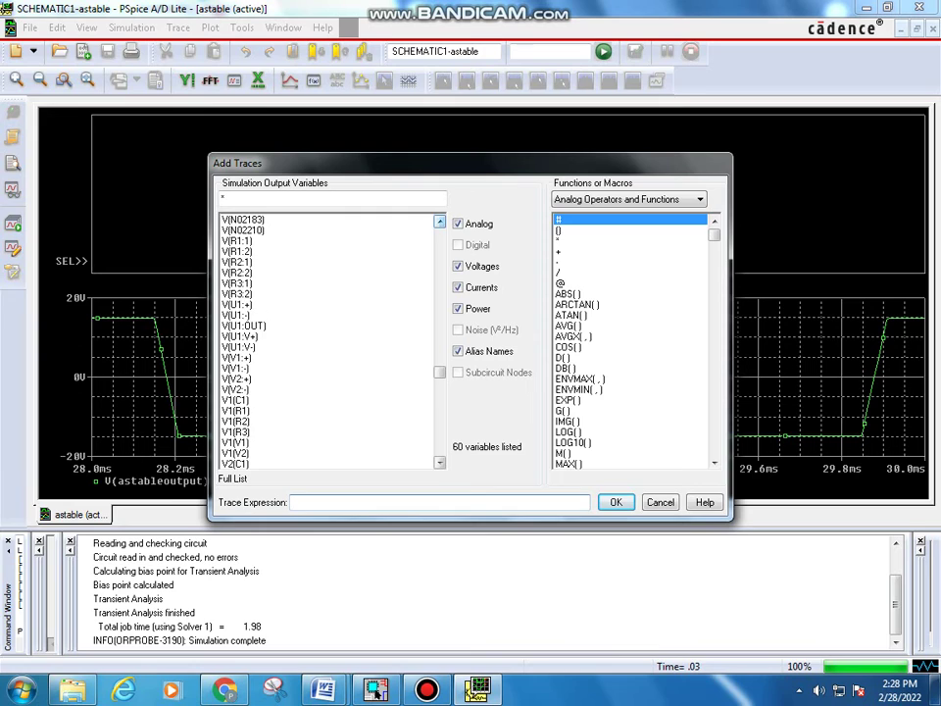